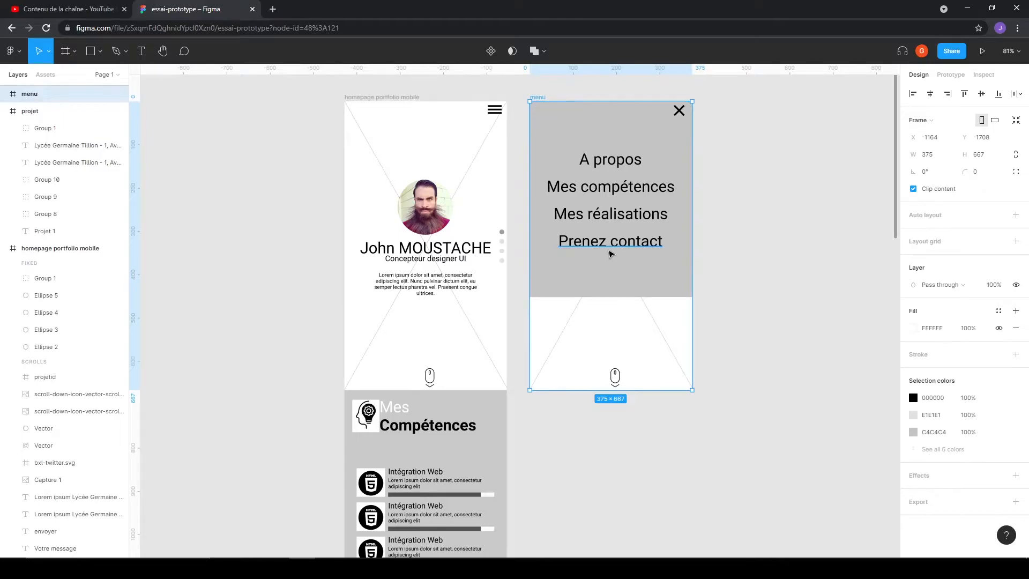
Examine the homepage portfolio mobile, menu and projet frames, including the homepage's skills and projects sections.
scroll(611, 253, down, 10)
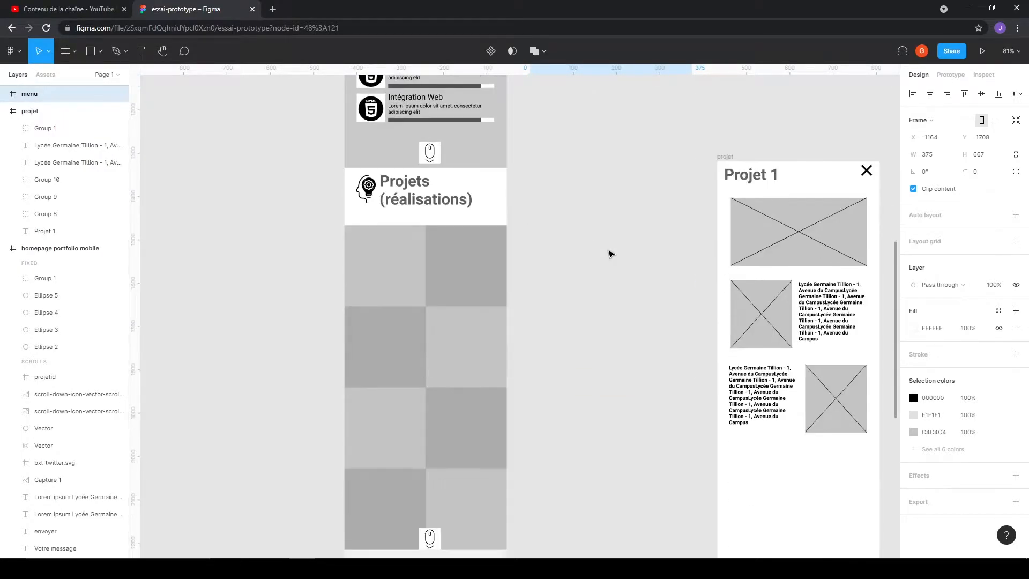
scroll(611, 254, down, 1)
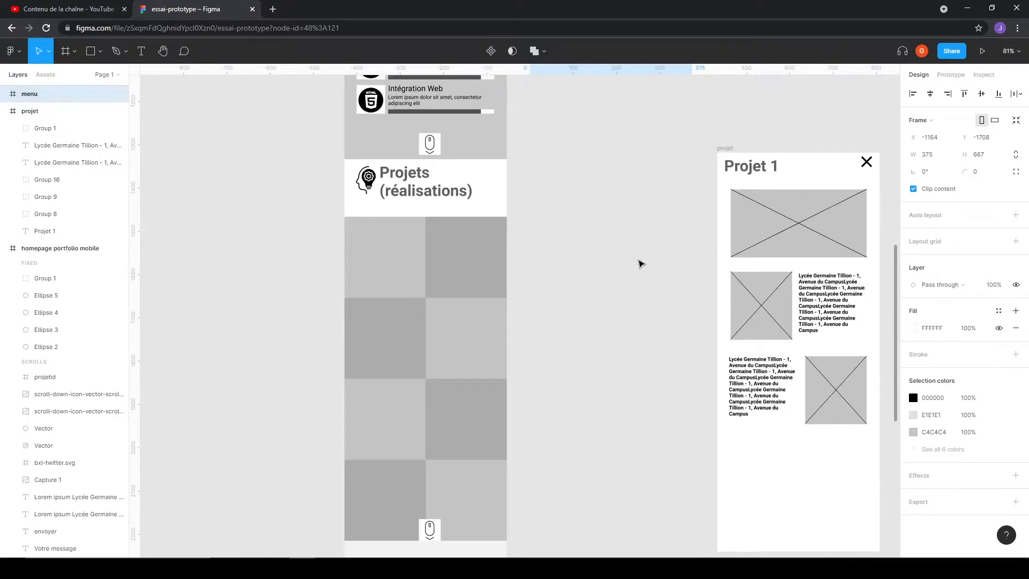
scroll(579, 212, right, 5)
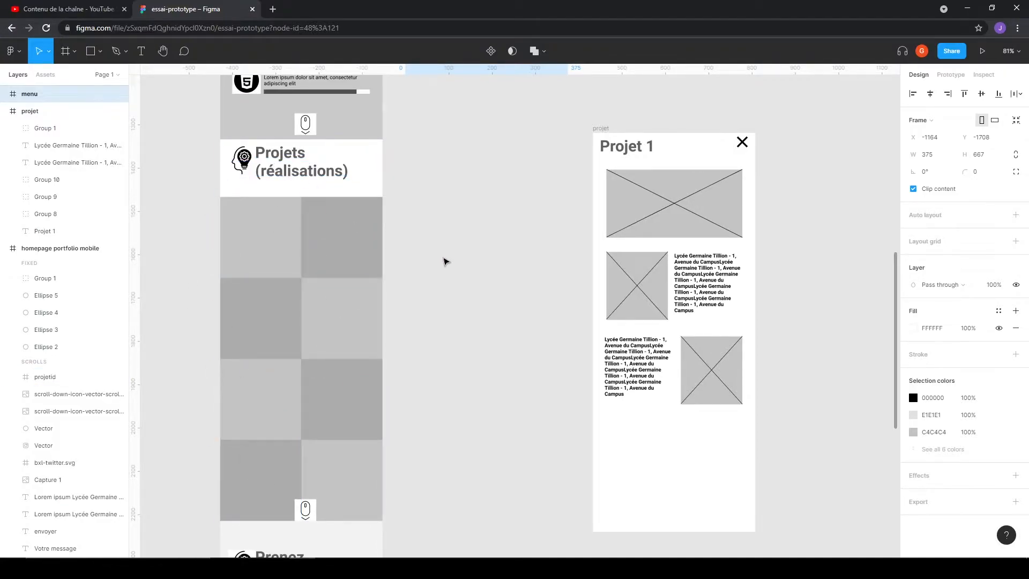
scroll(444, 259, up, 10)
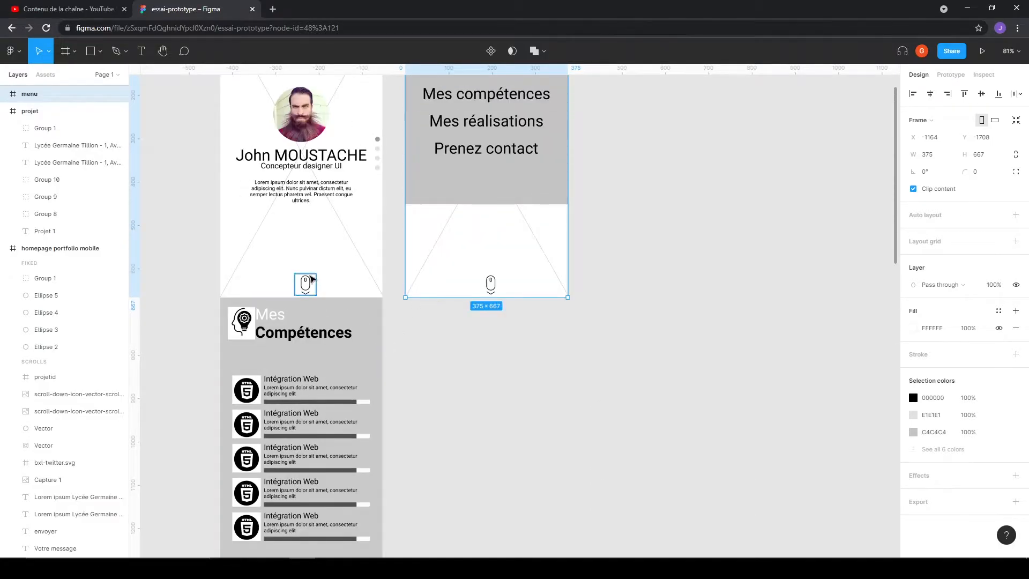
scroll(316, 290, up, 1)
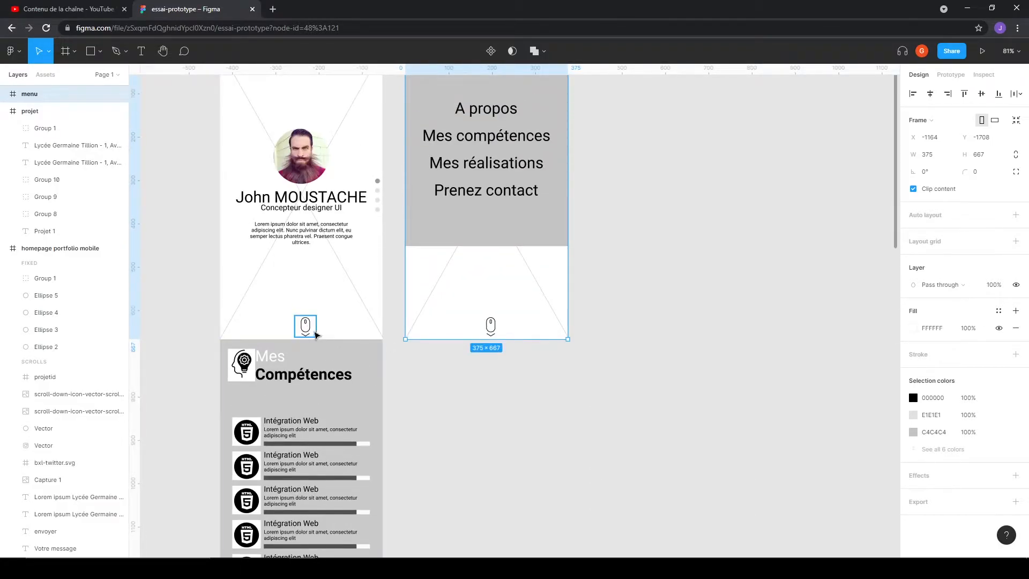
scroll(306, 284, down, 1)
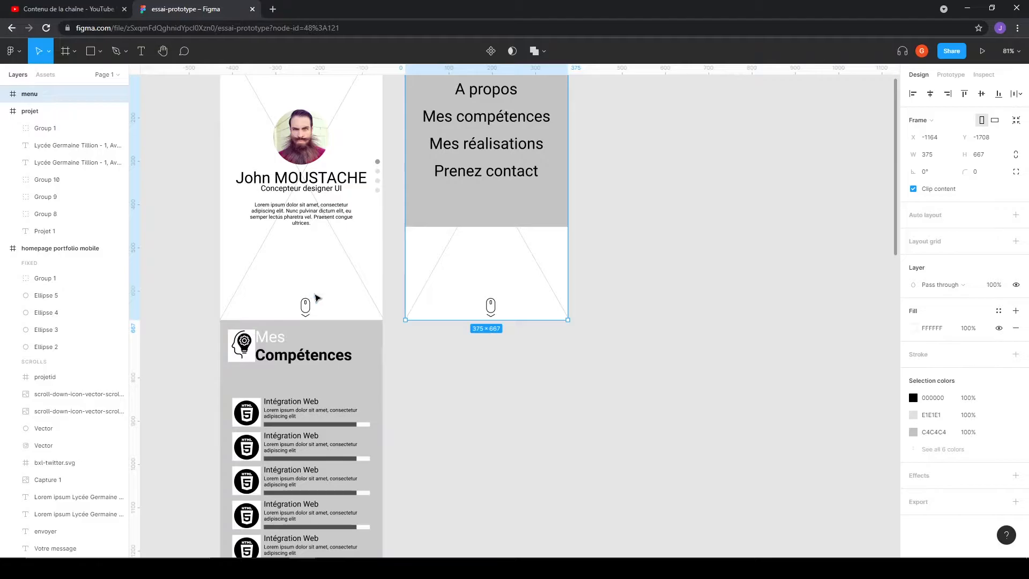
scroll(328, 336, down, 4)
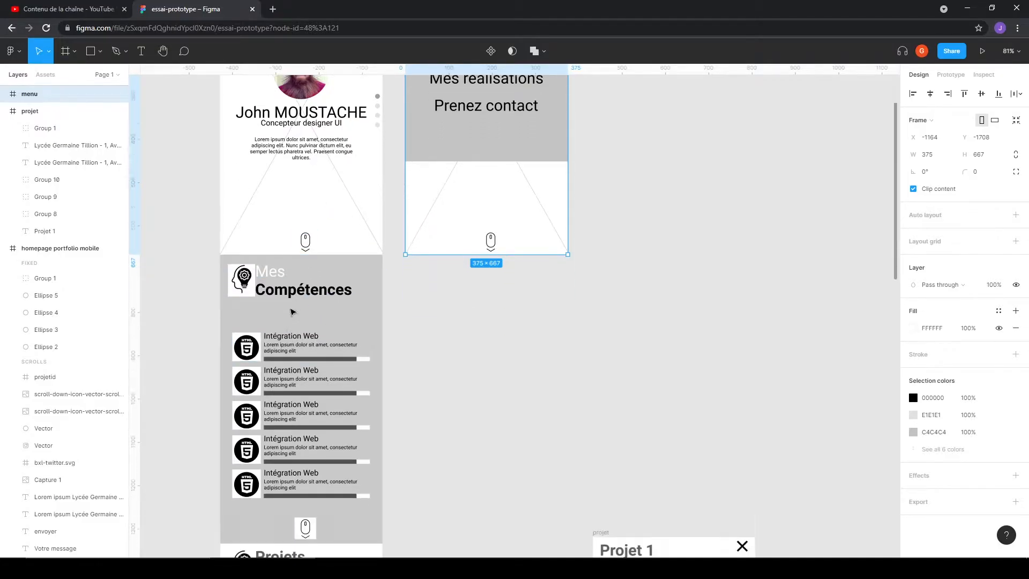
scroll(320, 223, down, 9)
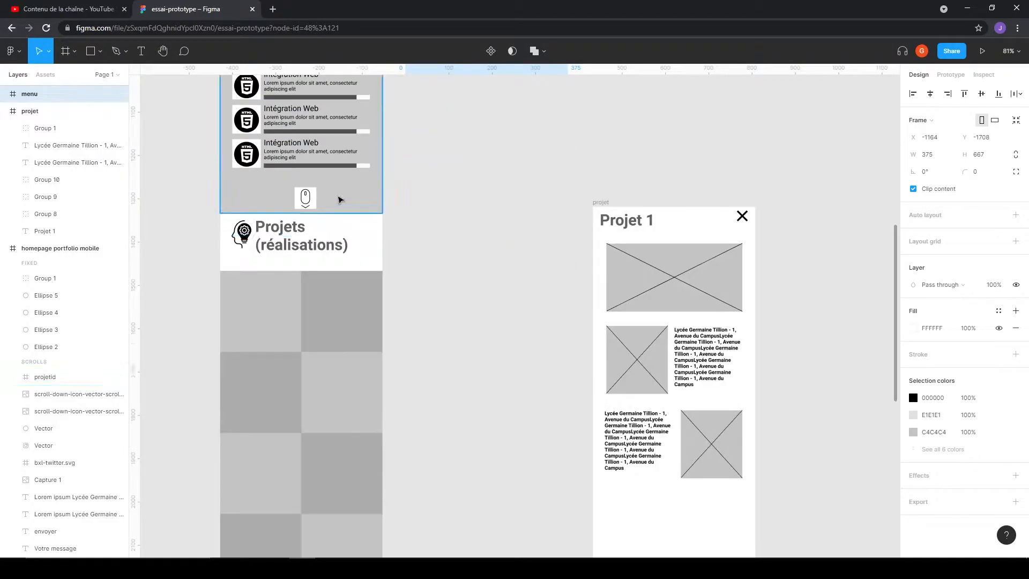
scroll(515, 289, up, 18)
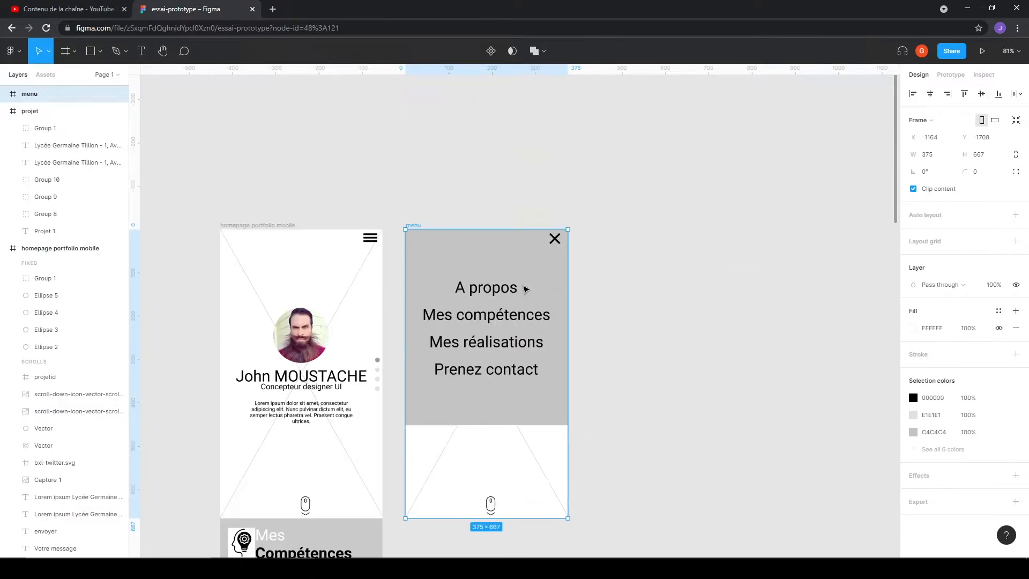
scroll(570, 344, down, 3)
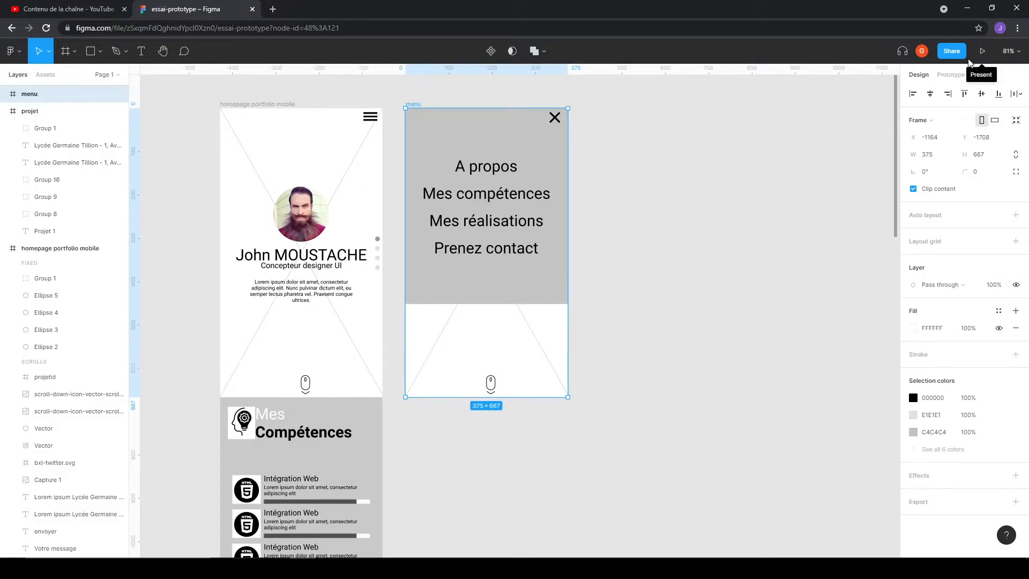
Preview the prototype in presentation mode, look through the homepage's sections, and close the preview.
click(981, 56)
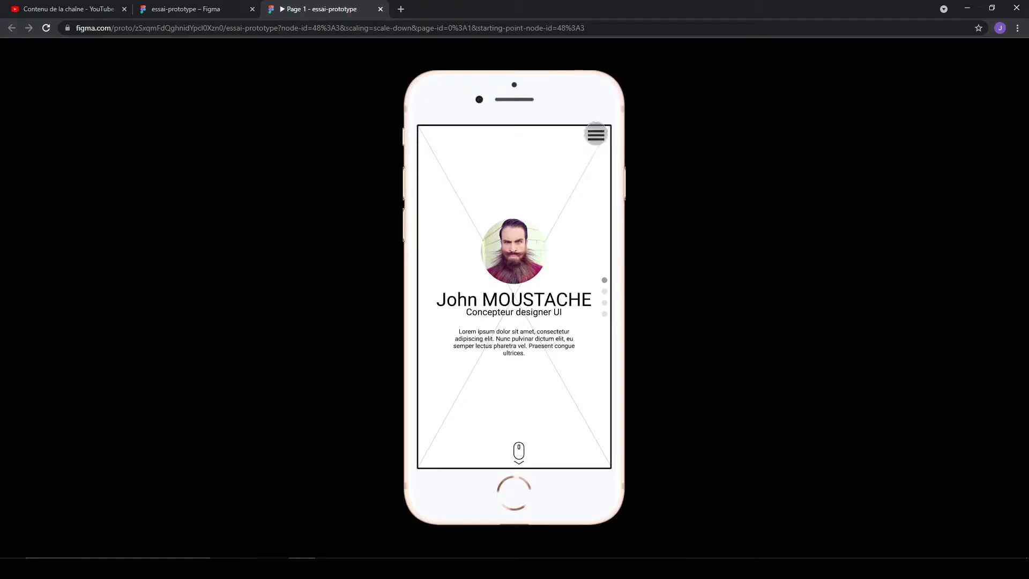
scroll(515, 257, down, 10)
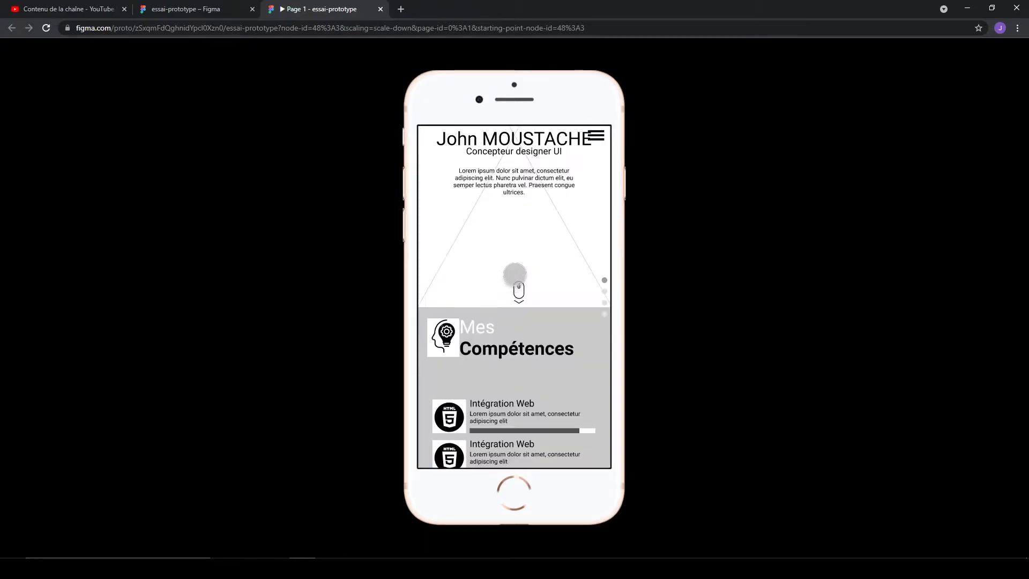
scroll(530, 241, down, 10)
scroll(497, 232, up, 8)
scroll(490, 319, up, 3)
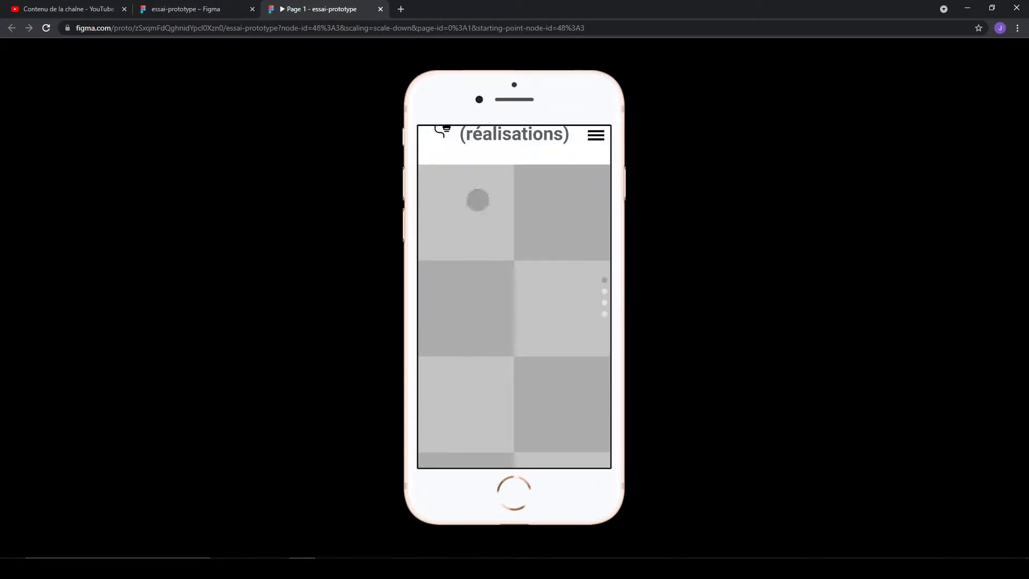
scroll(476, 200, down, 10)
scroll(514, 381, up, 15)
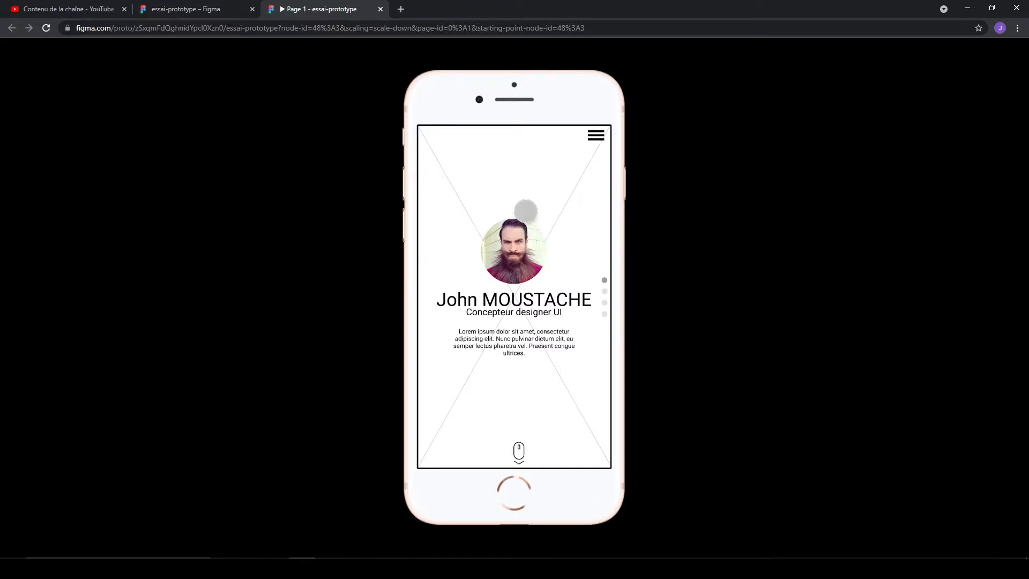
click(381, 9)
Deselect the menu frame, switch to prototype mode, and examine the available preview devices and iPhone 8 model colours.
click(711, 219)
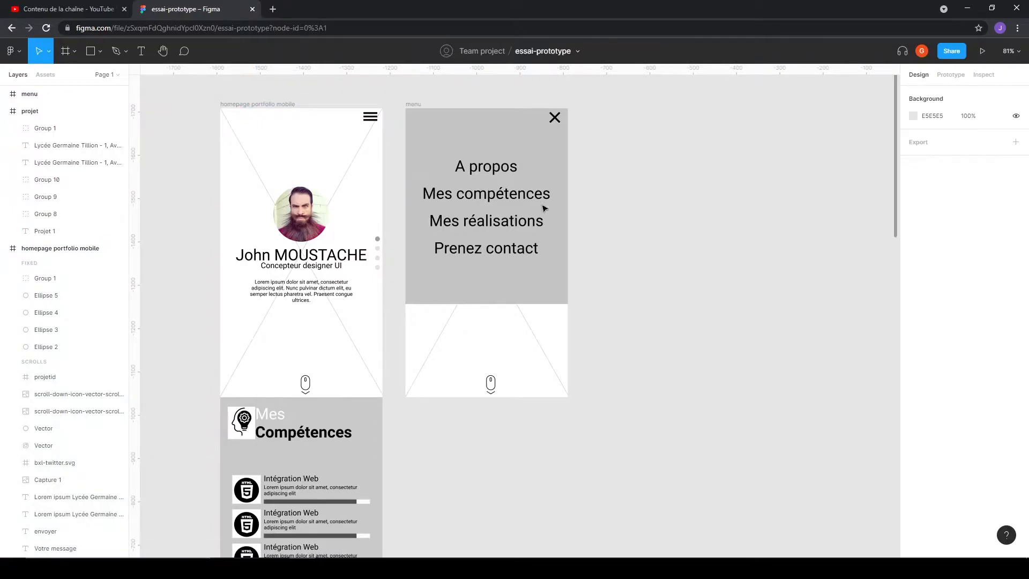
click(957, 78)
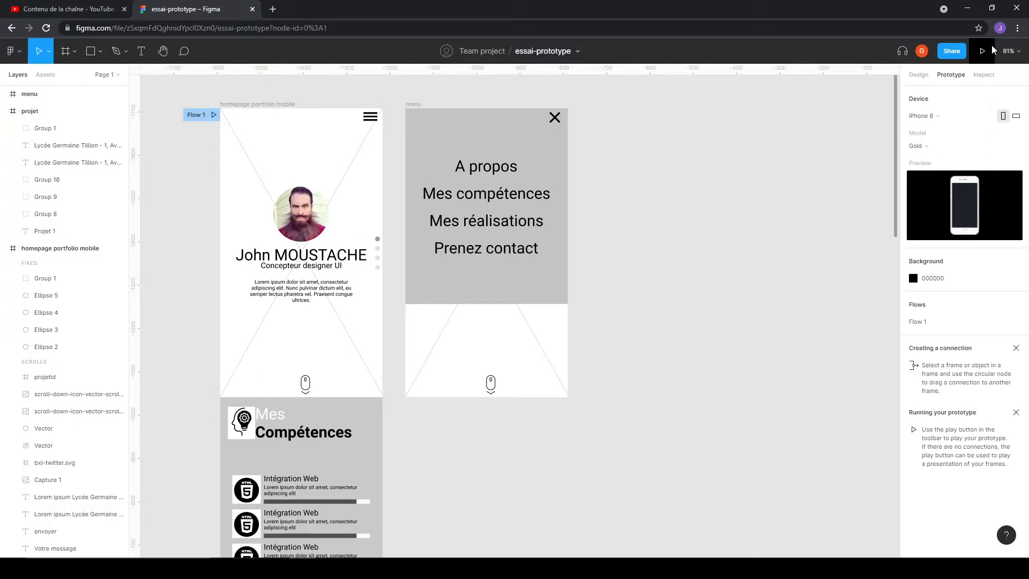
click(937, 116)
click(829, 246)
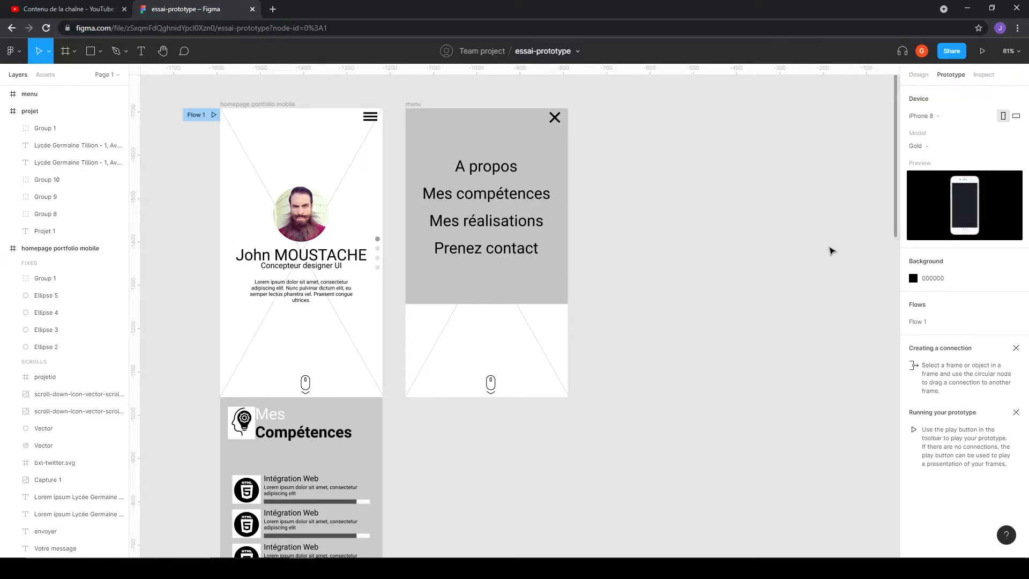
click(941, 116)
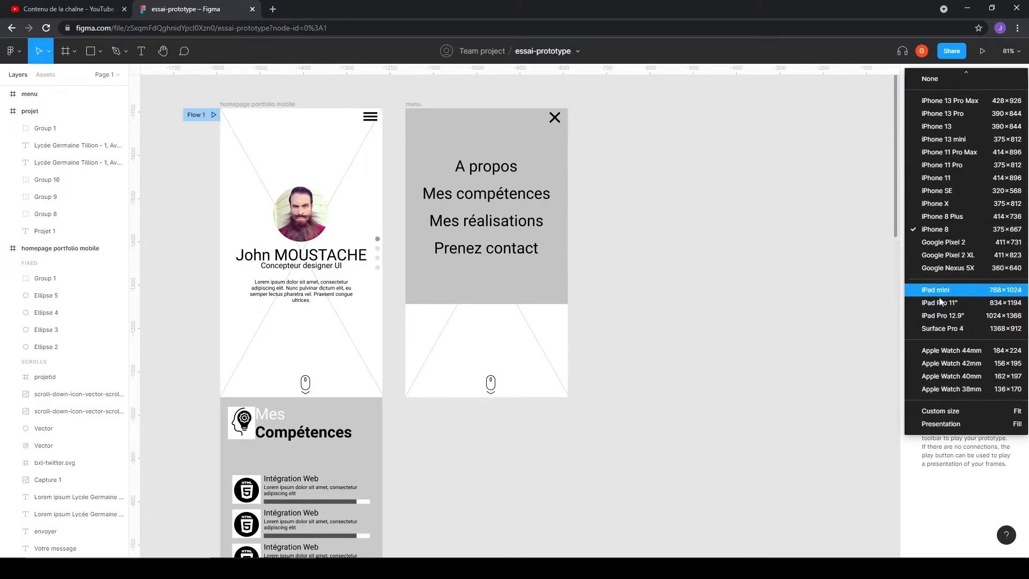
click(855, 321)
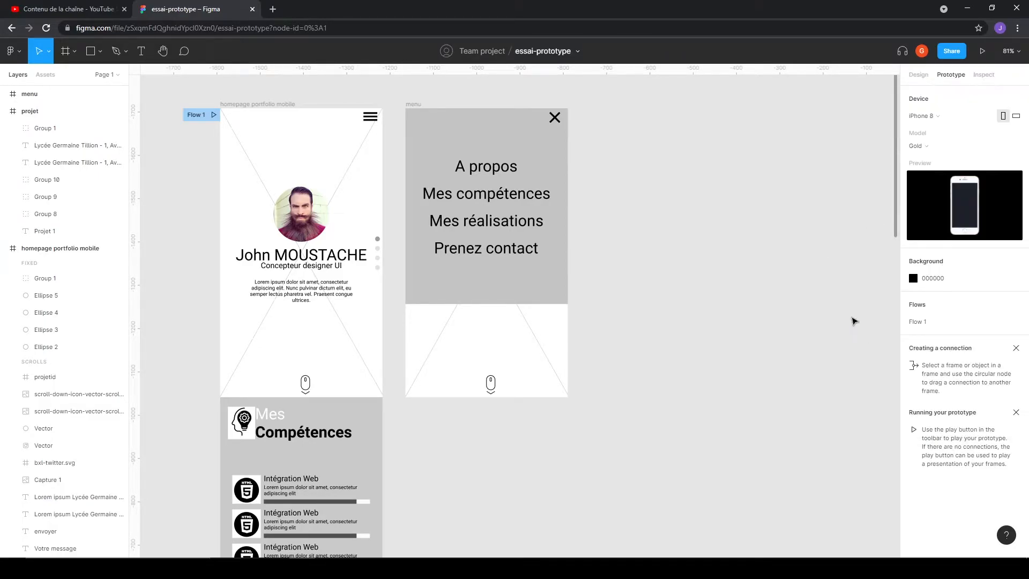
click(937, 151)
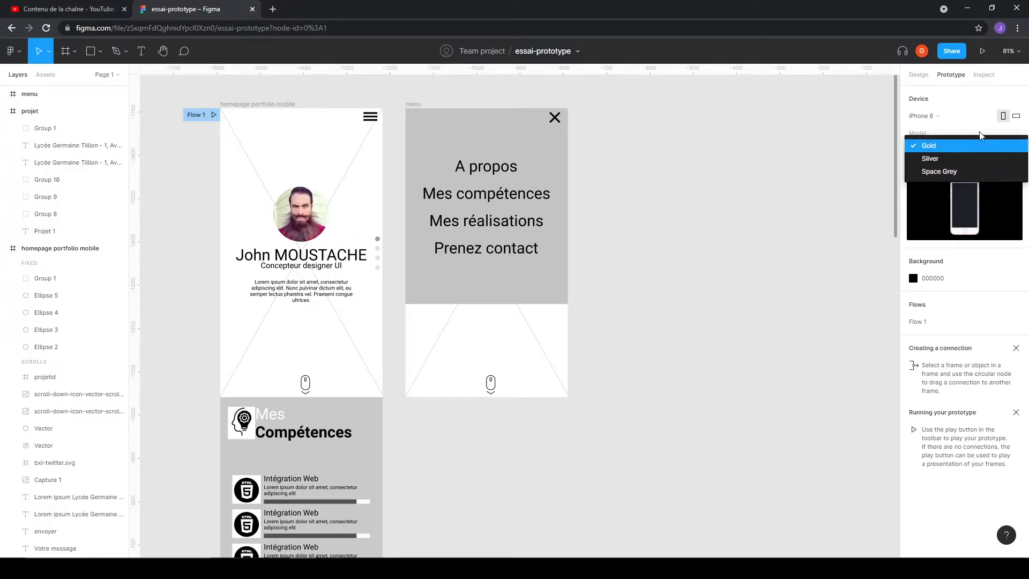
click(839, 299)
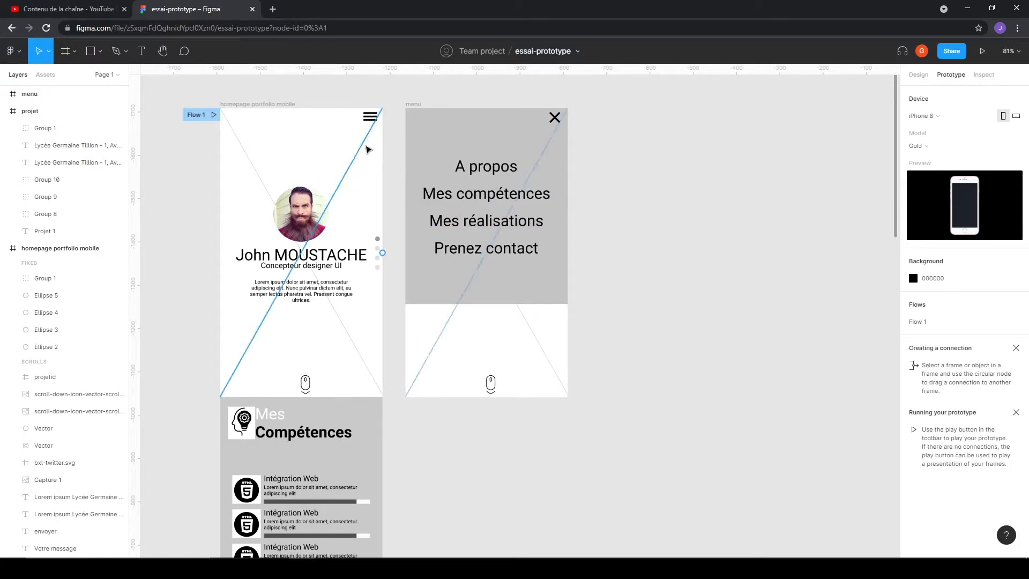
Link the homepage's hamburger icon to the menu frame with a prototype connection.
click(370, 117)
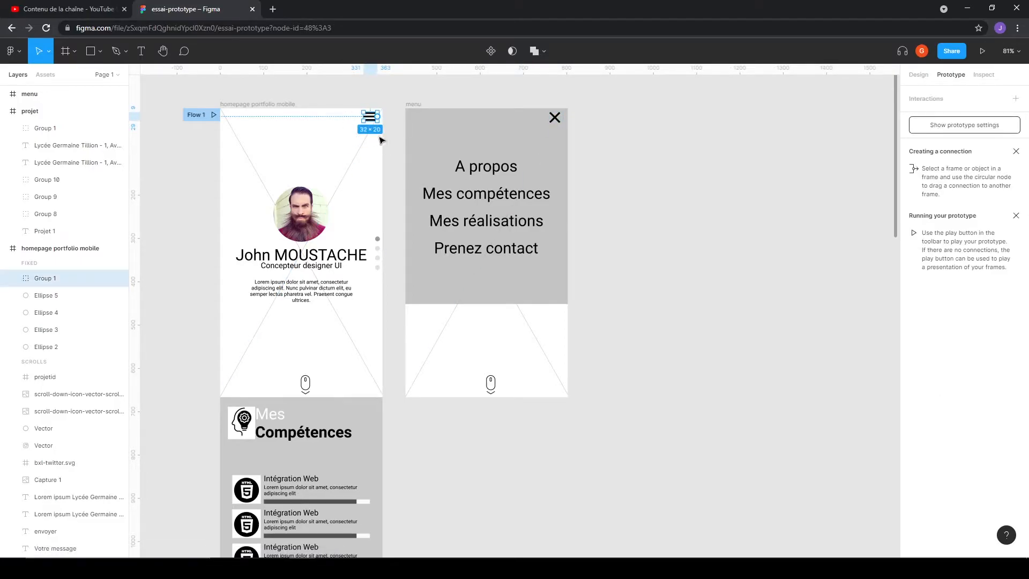
drag(378, 116, 448, 156)
ctrl+scroll(409, 131, up, 5)
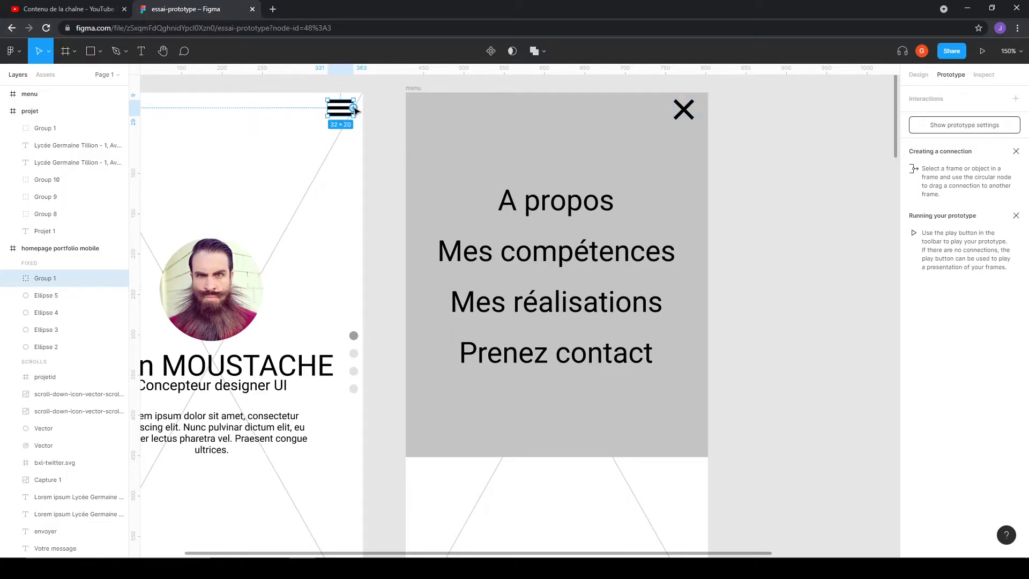
drag(356, 111, 422, 145)
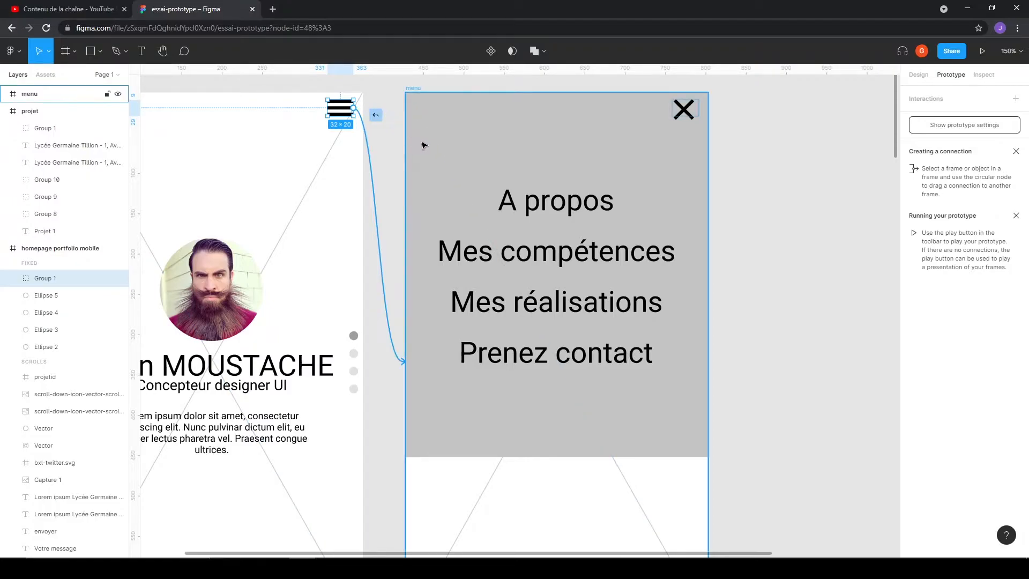
drag(479, 175, 479, 174)
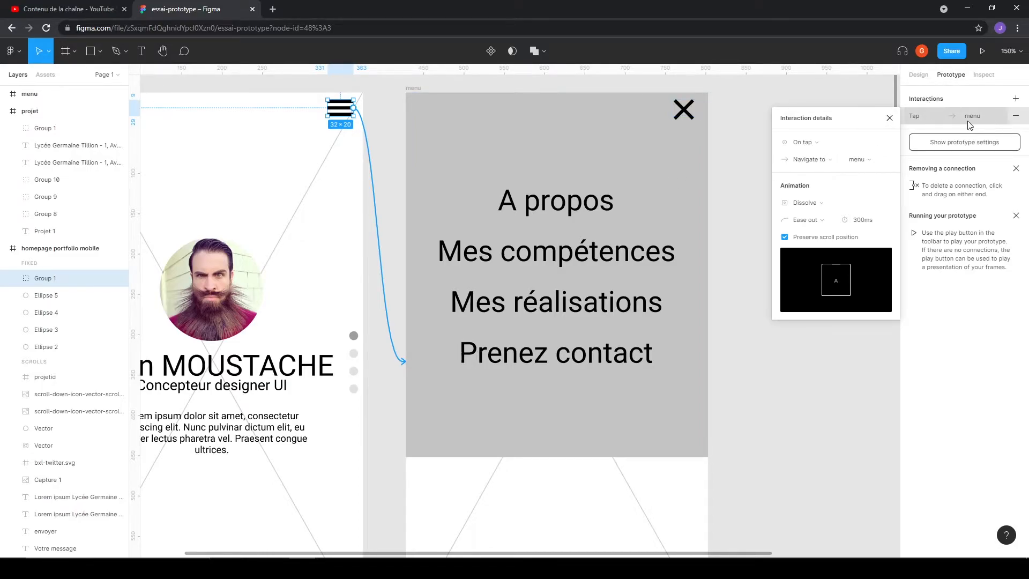
Examine the trigger and action options in the hamburger icon's interaction details.
click(819, 146)
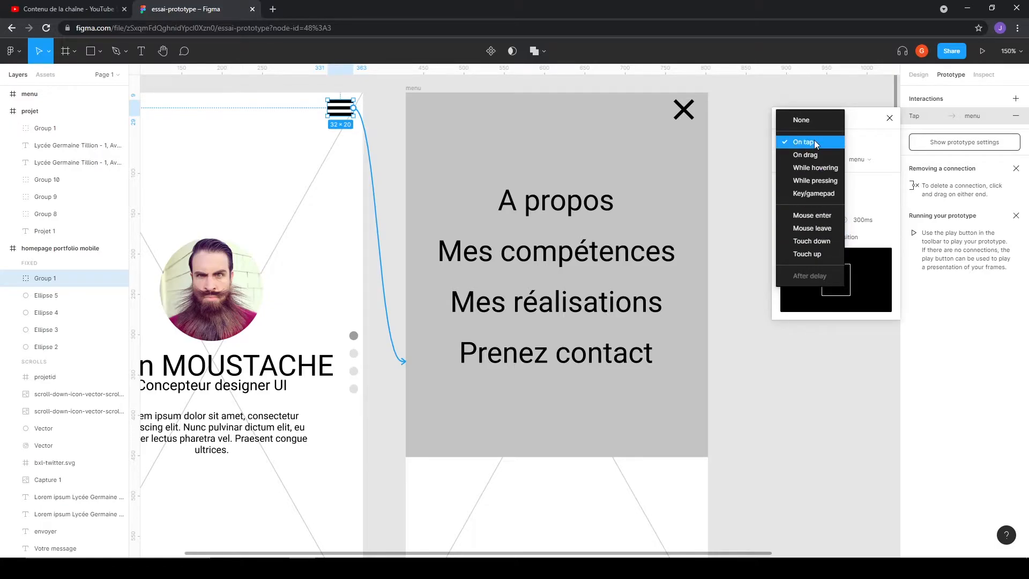
click(871, 121)
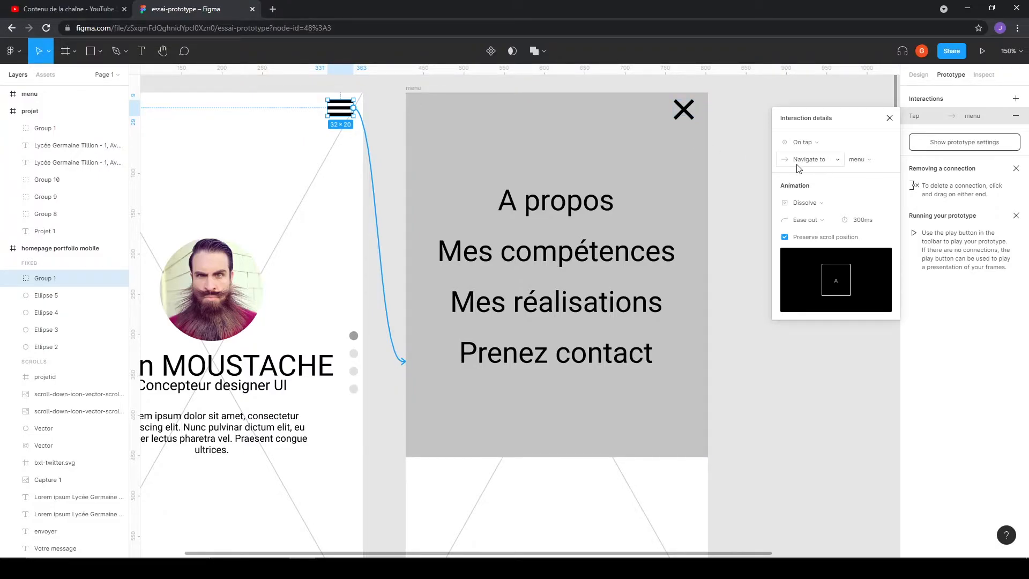
click(822, 159)
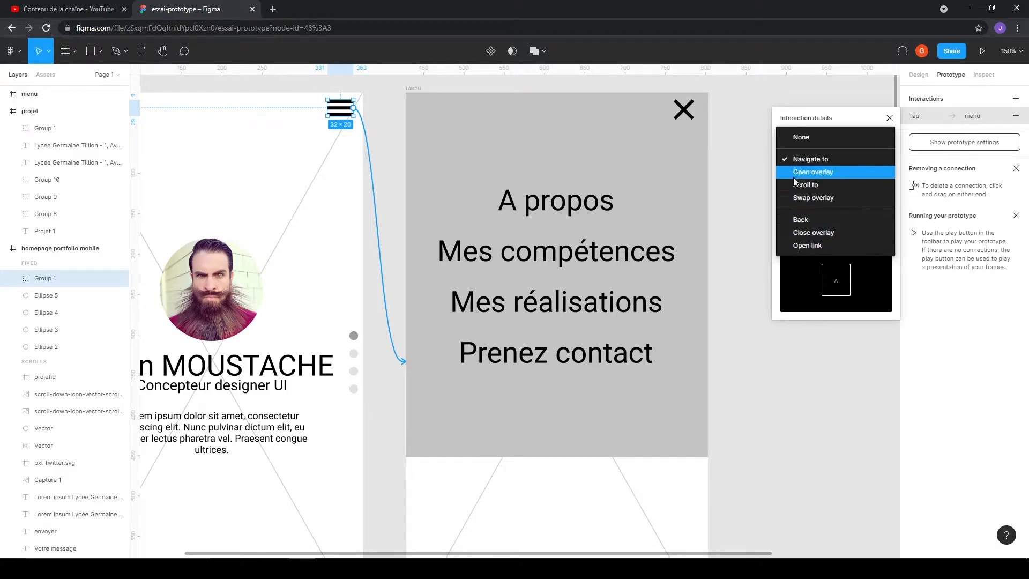
click(820, 122)
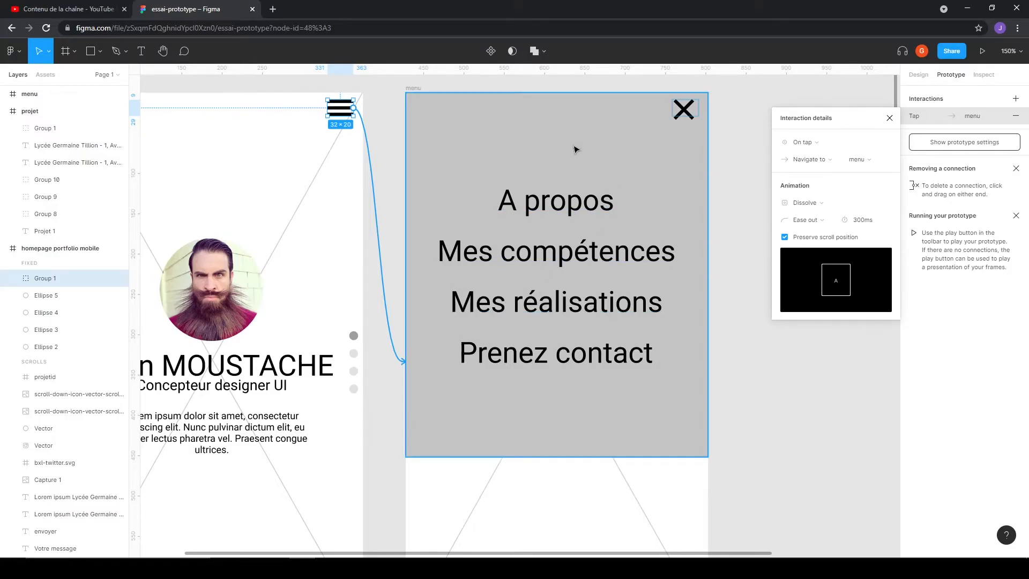
Examine the available transition animations for the hamburger icon's link to the menu and set the animation to Instant.
scroll(464, 280, down, 1)
scroll(465, 280, down, 5)
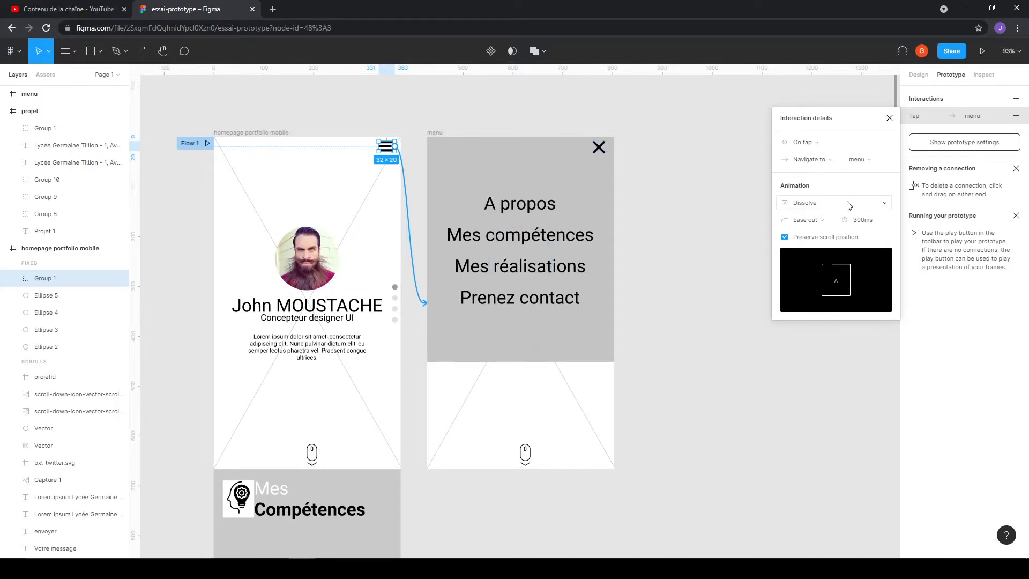
click(849, 206)
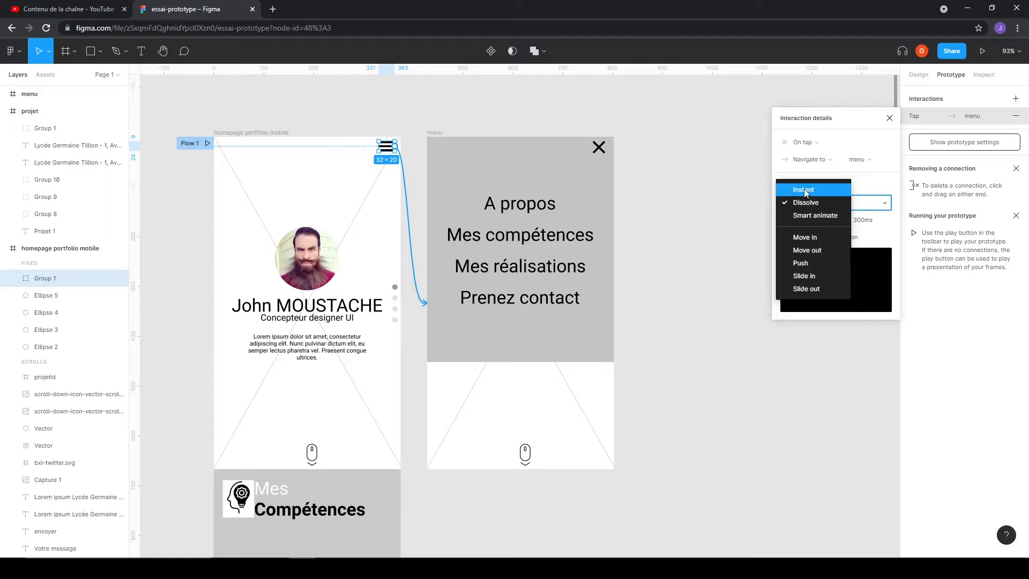
click(859, 203)
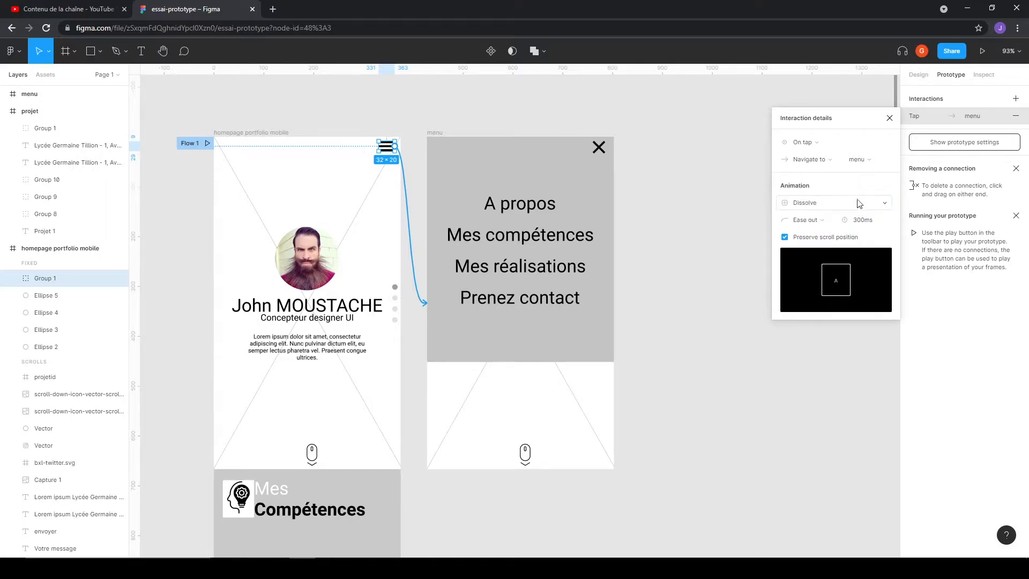
click(808, 202)
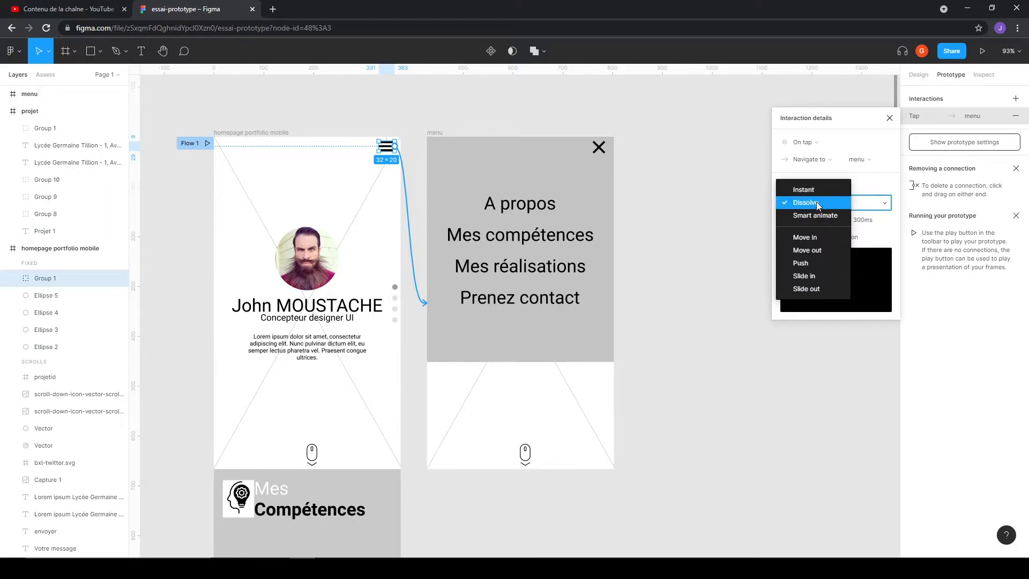
click(819, 205)
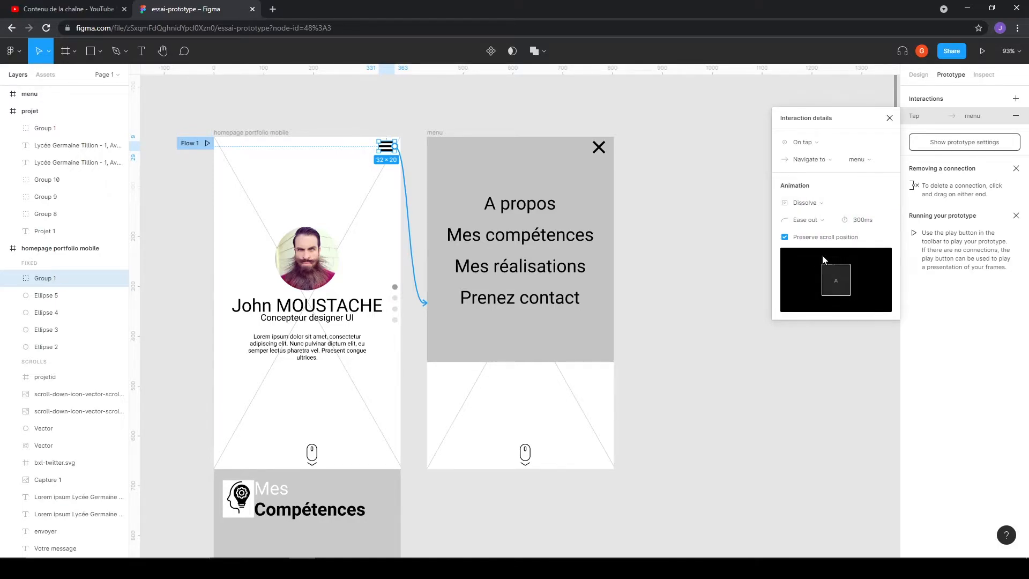
click(832, 204)
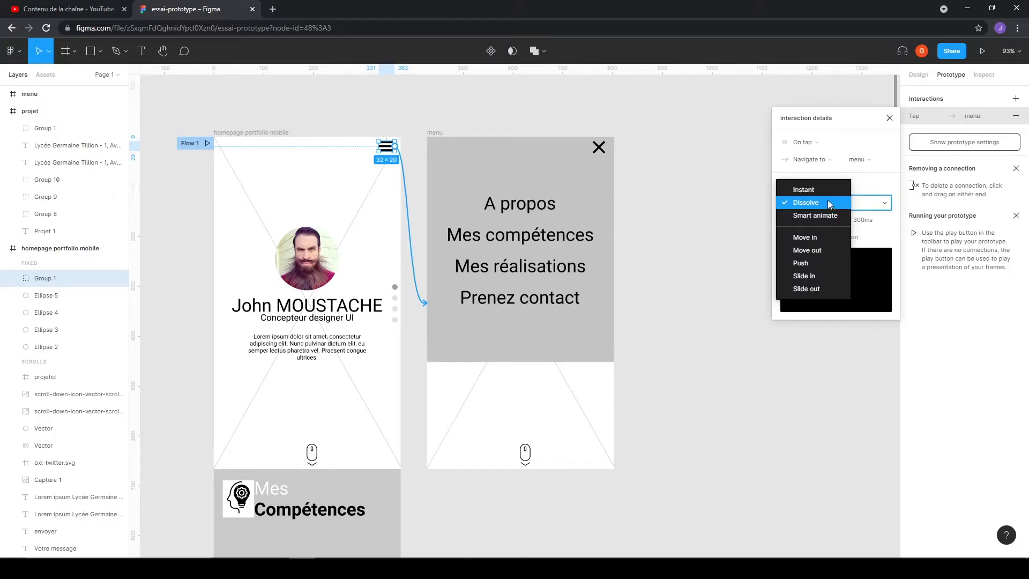
click(804, 190)
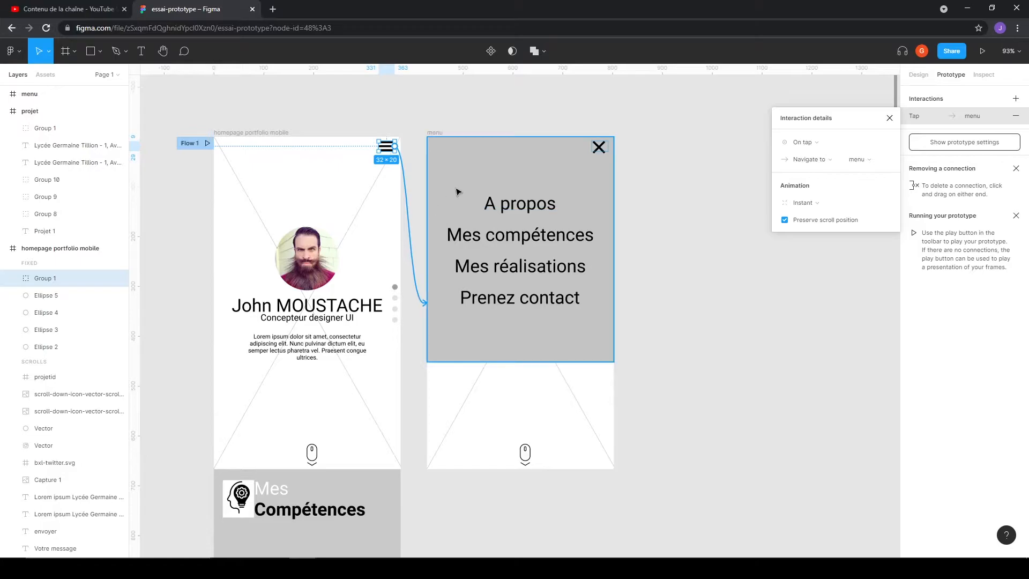
Preview the prototype from the homepage frame, open the menu with the hamburger icon, and close the preview.
click(269, 132)
click(982, 51)
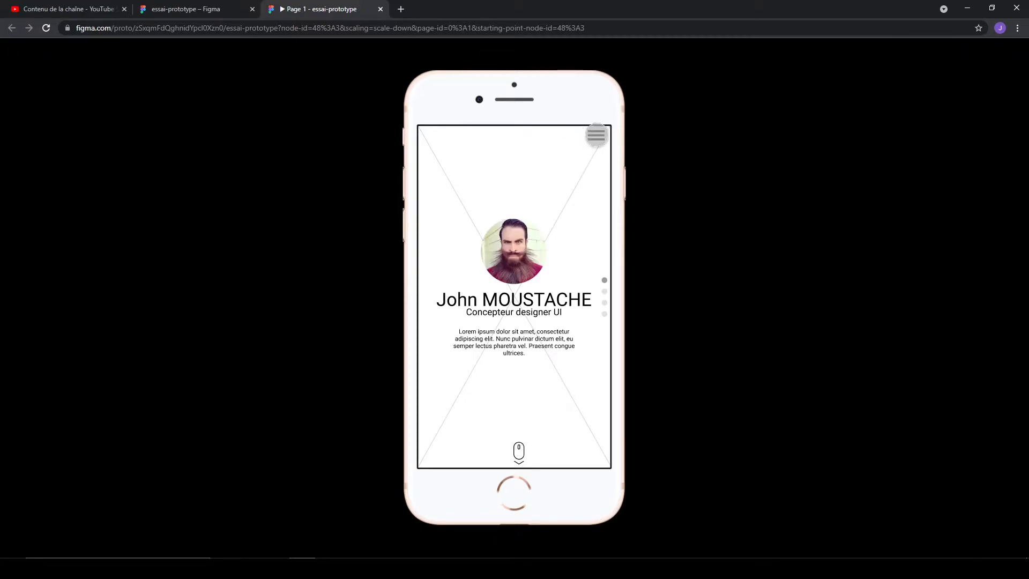
click(598, 135)
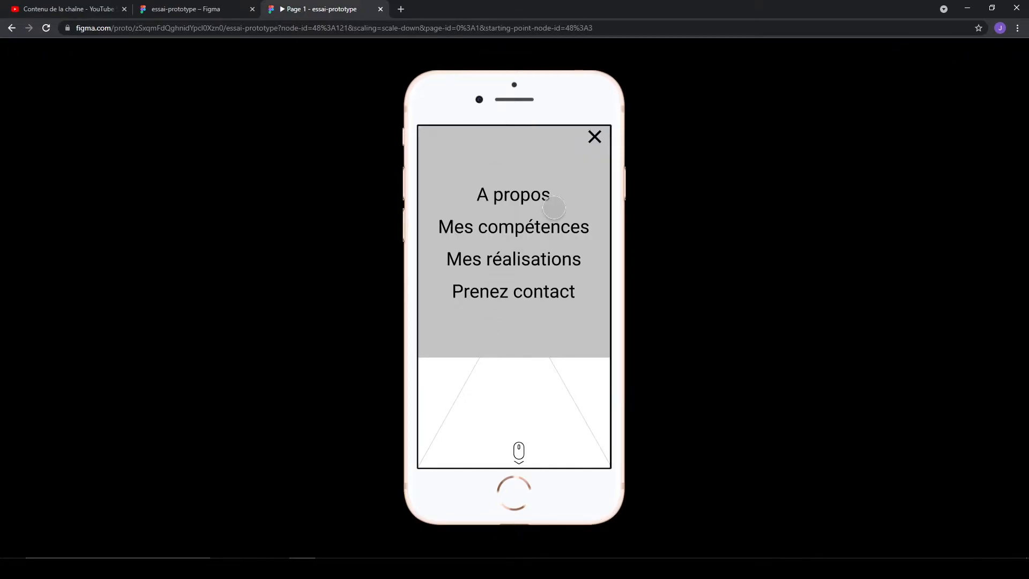
click(381, 9)
Set the hamburger icon's animation to Move in with the downward direction, and look through the easing options.
click(386, 147)
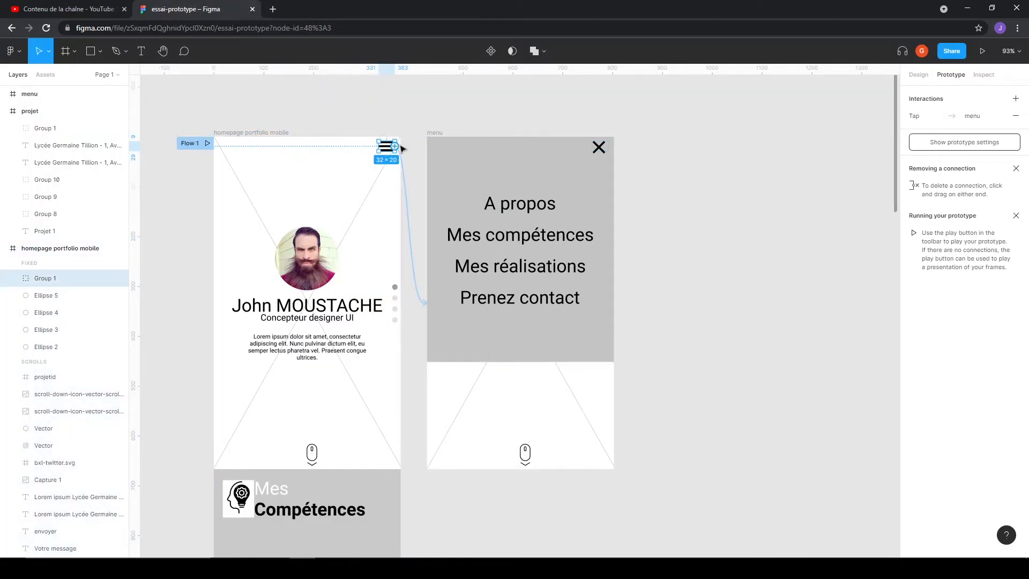
click(939, 124)
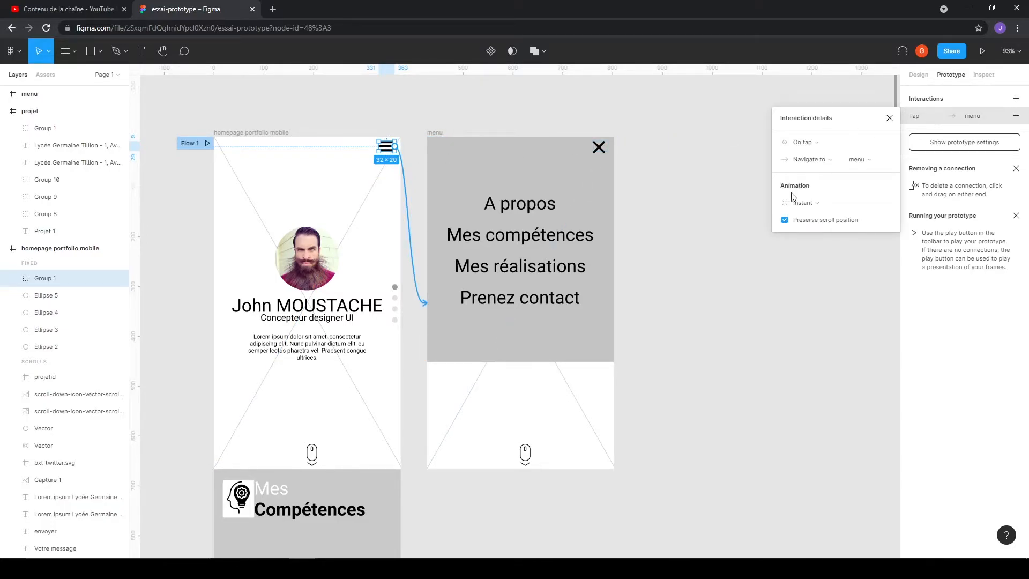
click(807, 203)
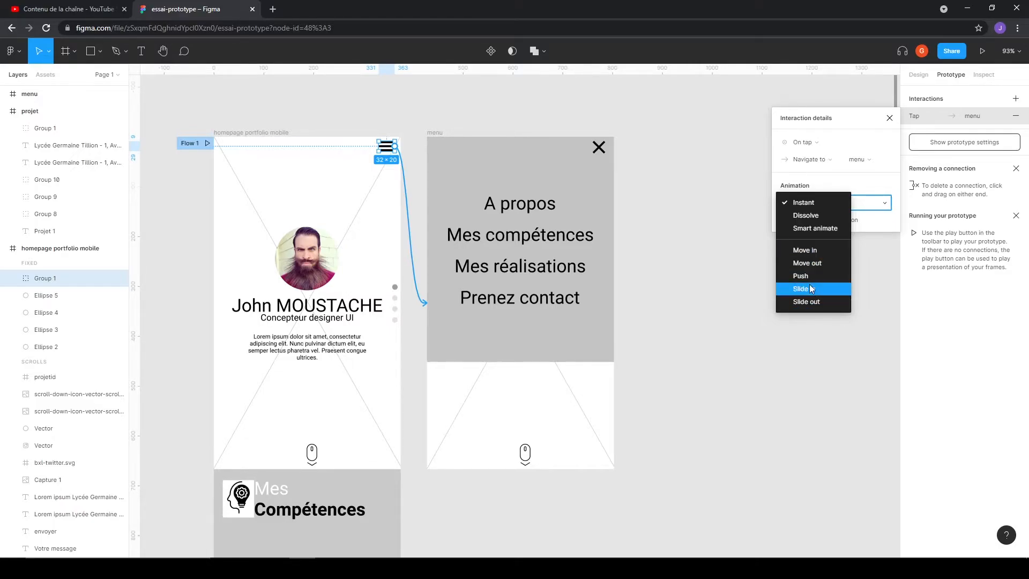
click(818, 252)
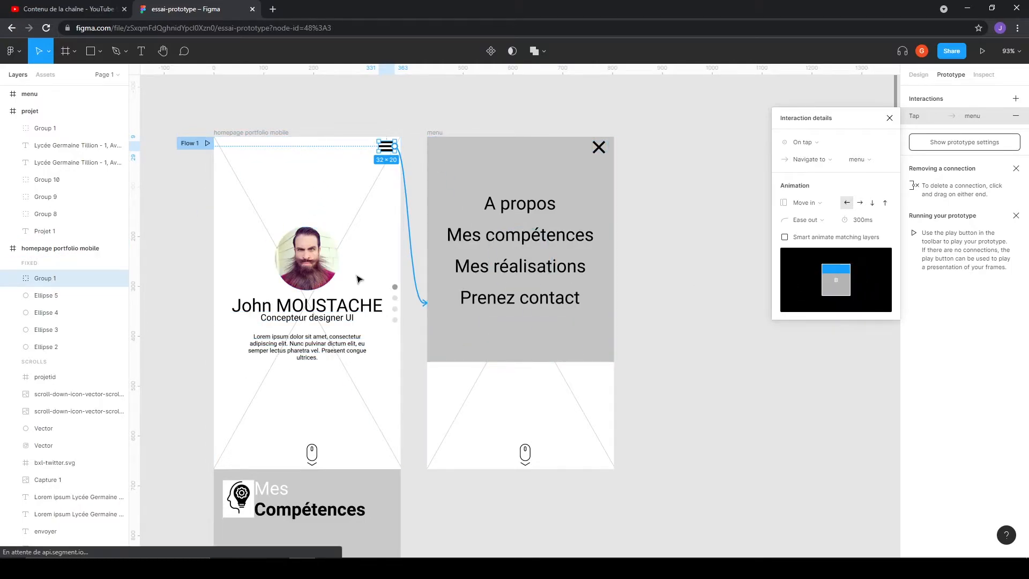
click(859, 202)
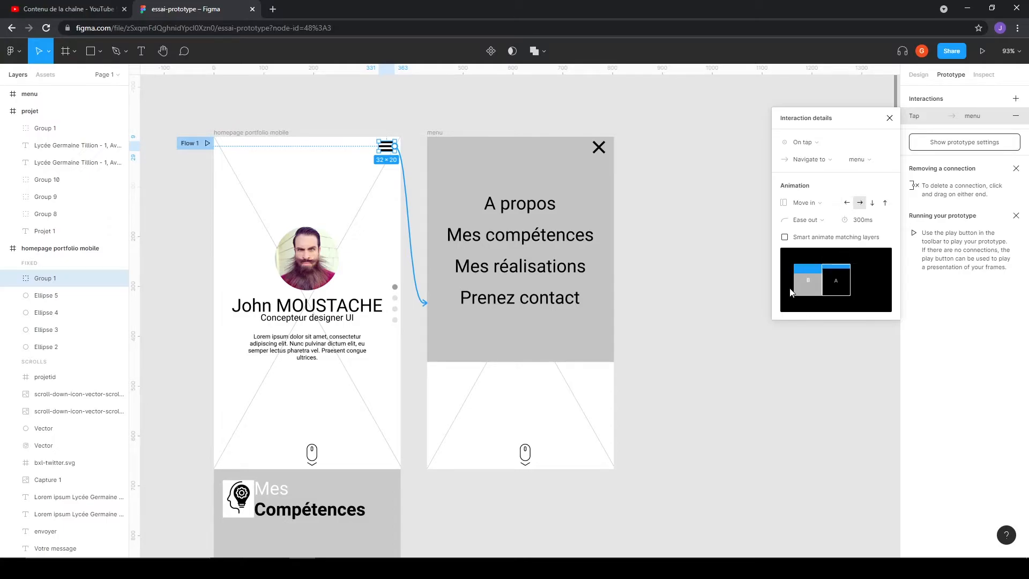
click(846, 202)
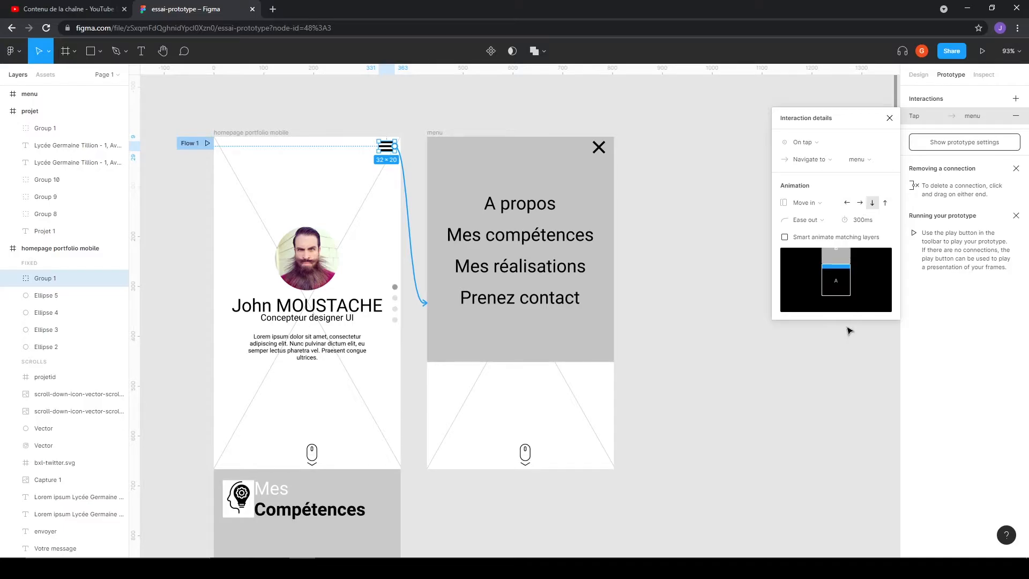
click(885, 203)
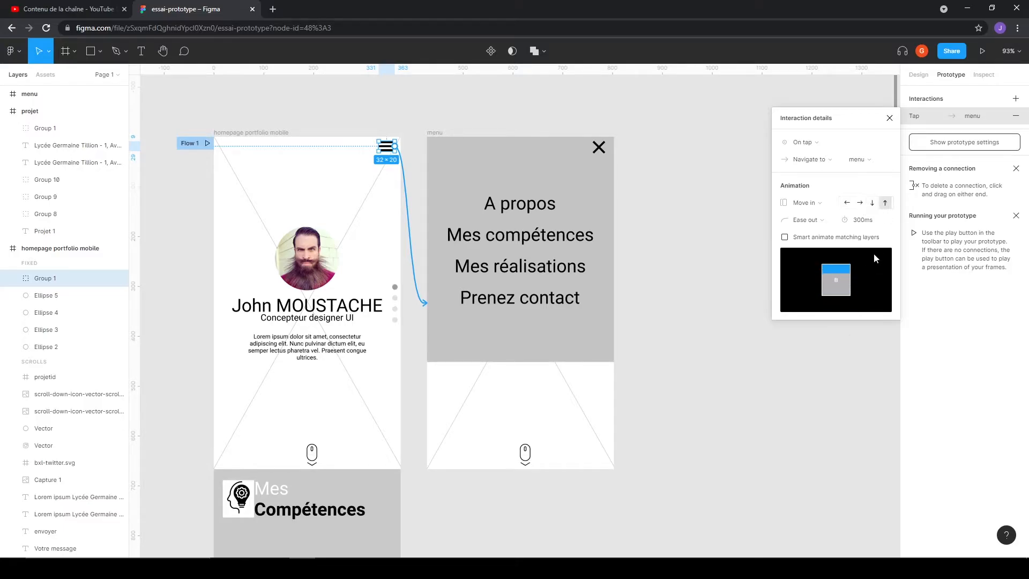
click(872, 203)
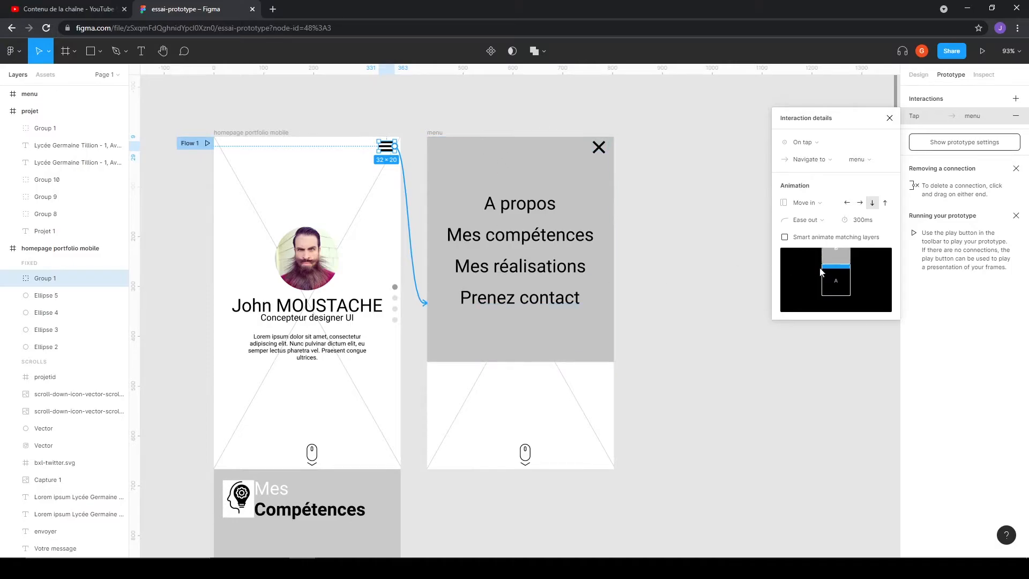
click(812, 224)
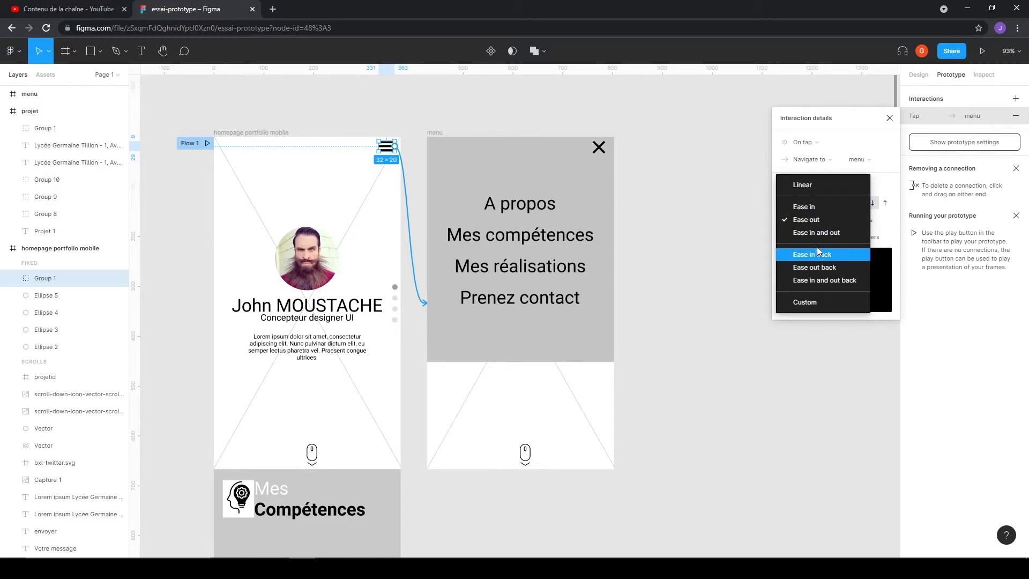
click(883, 239)
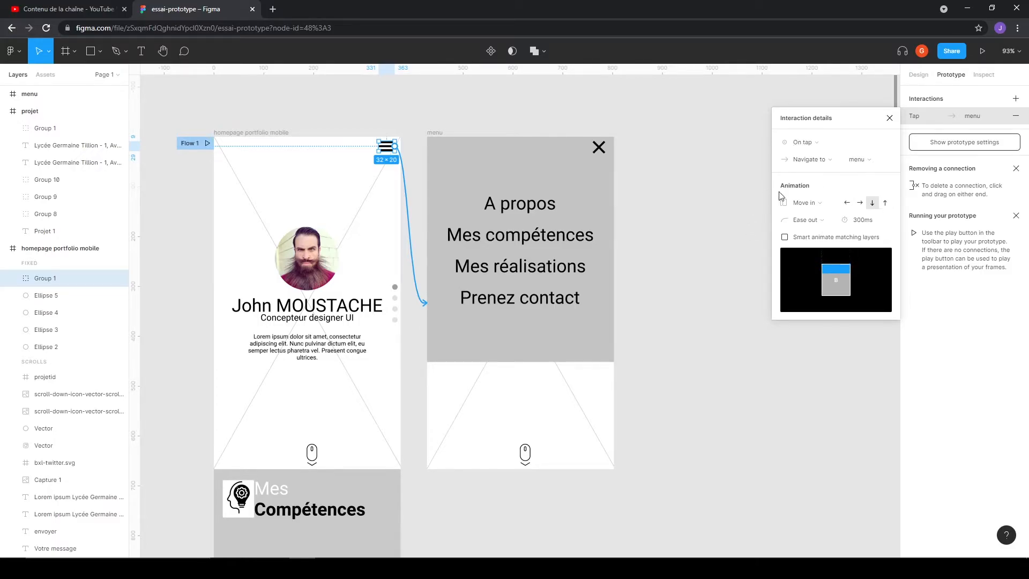
Preview the Move in transition by opening the menu from the hamburger icon, and close the preview.
click(983, 51)
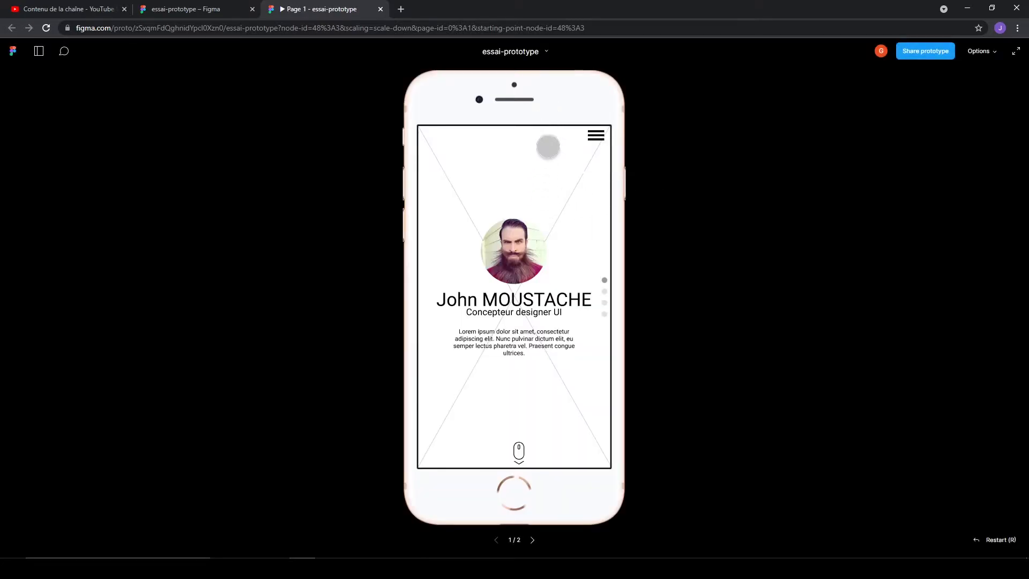
click(593, 136)
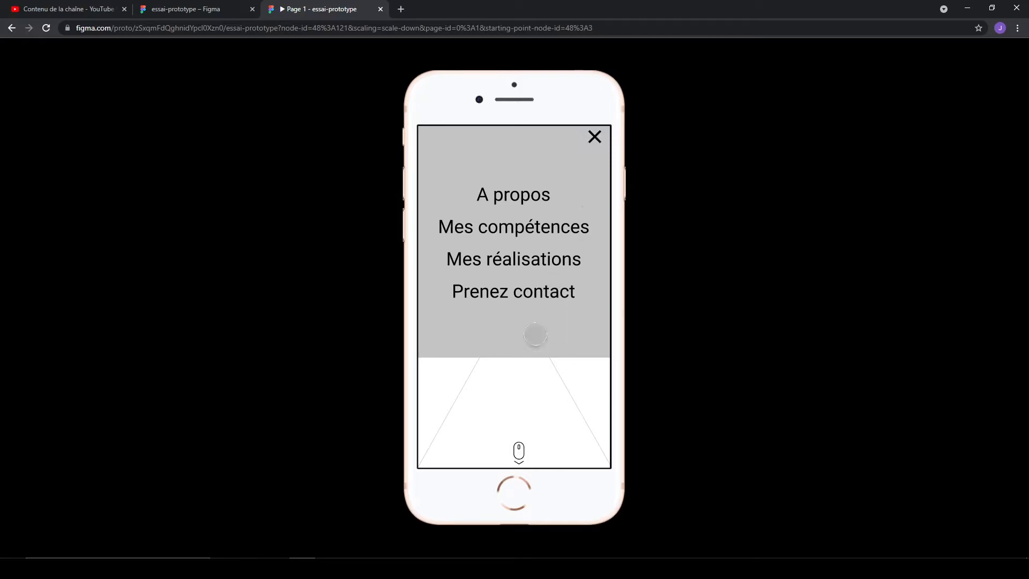
click(380, 9)
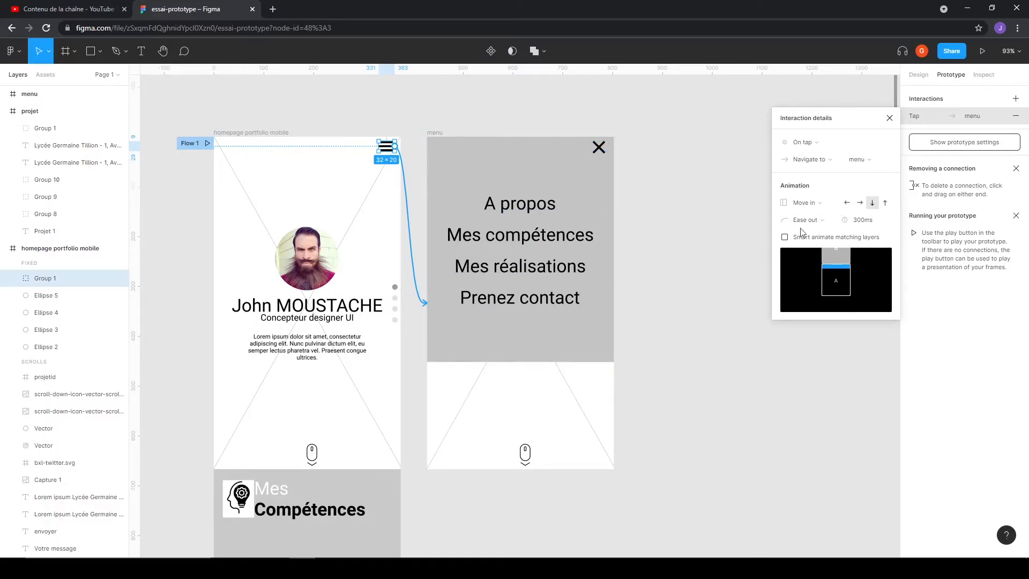
Try the Move out, Push and Slide in animations on the hamburger icon's link, and return it to Move in.
click(821, 203)
click(821, 216)
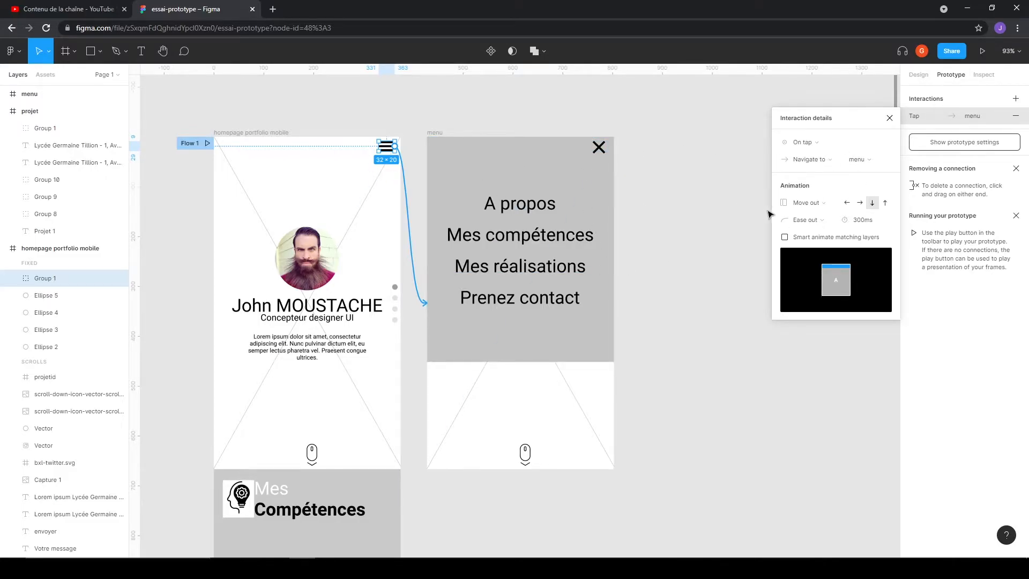
click(807, 203)
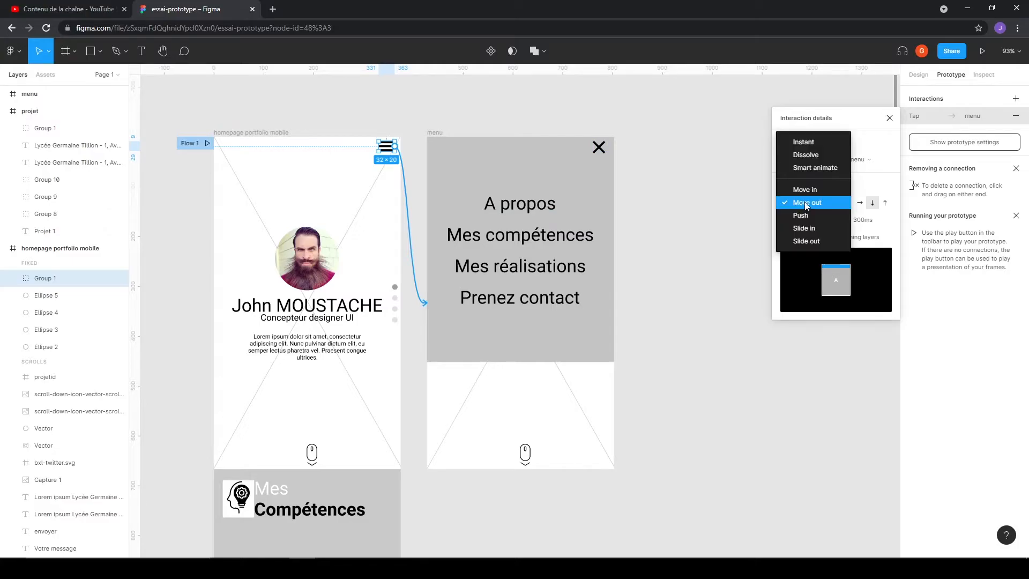
click(817, 217)
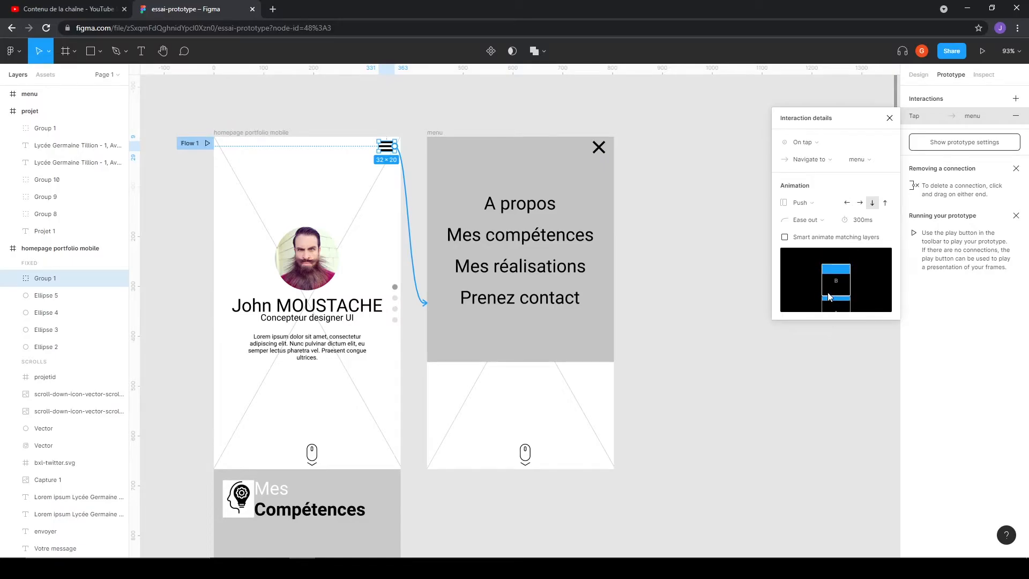
click(813, 208)
click(815, 216)
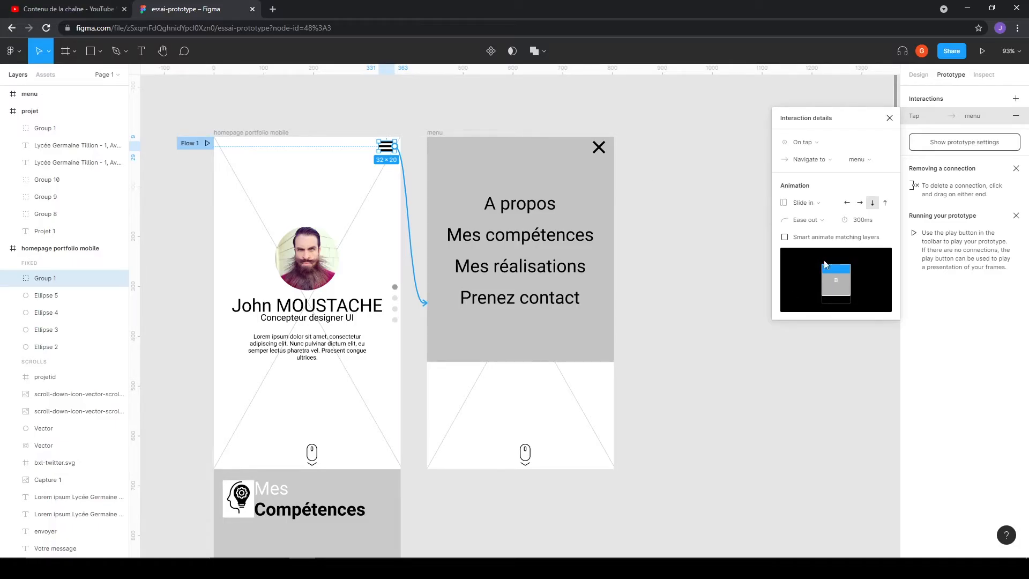
click(807, 203)
click(804, 163)
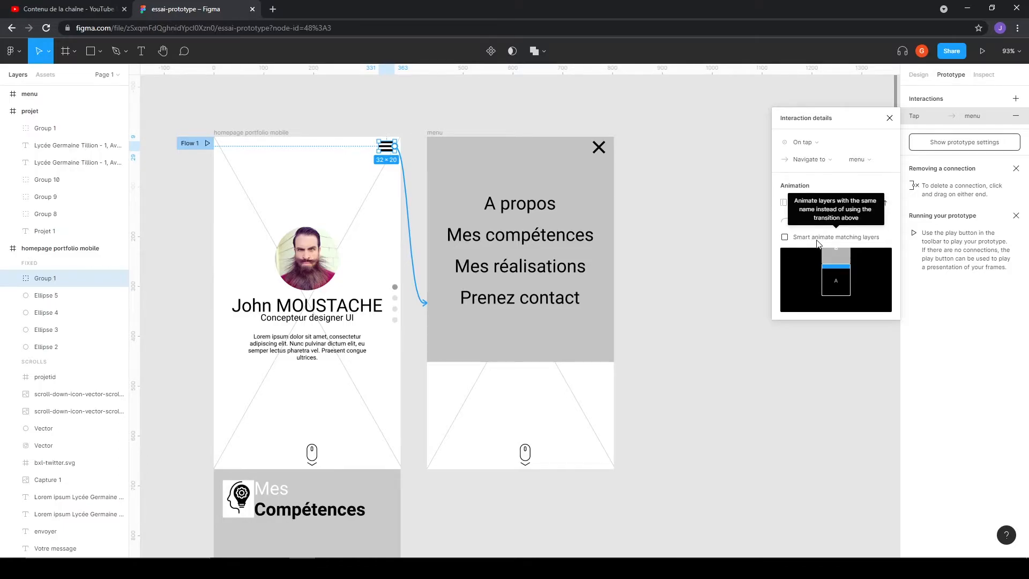
Enable smart animation of matching layers for the hamburger icon's transition and test it in the preview.
click(785, 238)
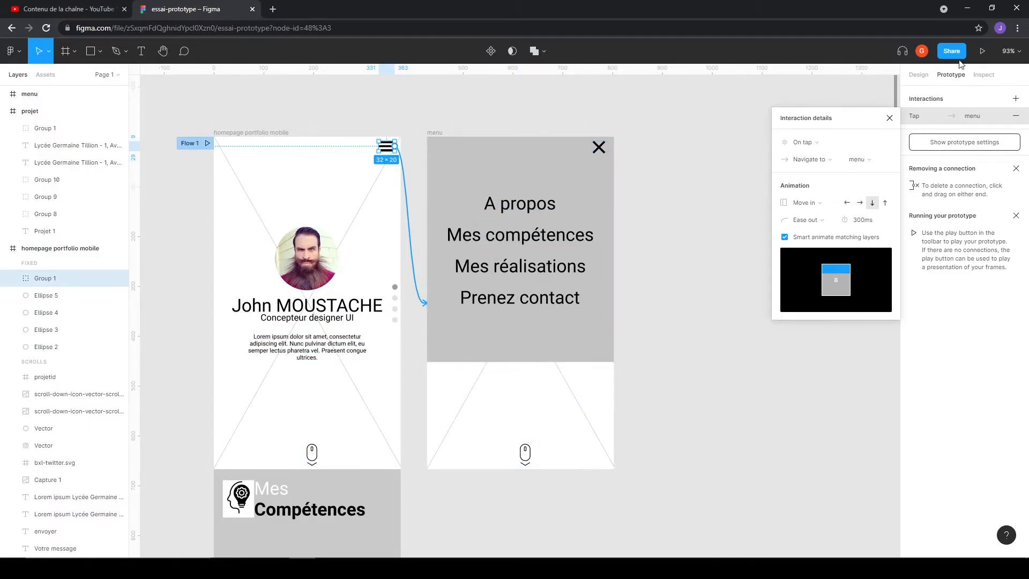
click(983, 51)
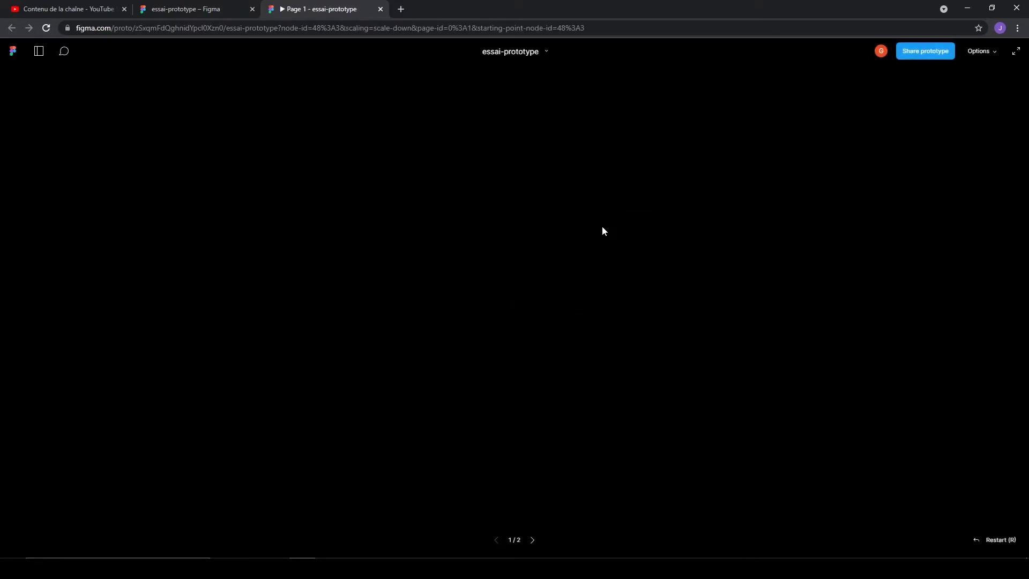
click(596, 135)
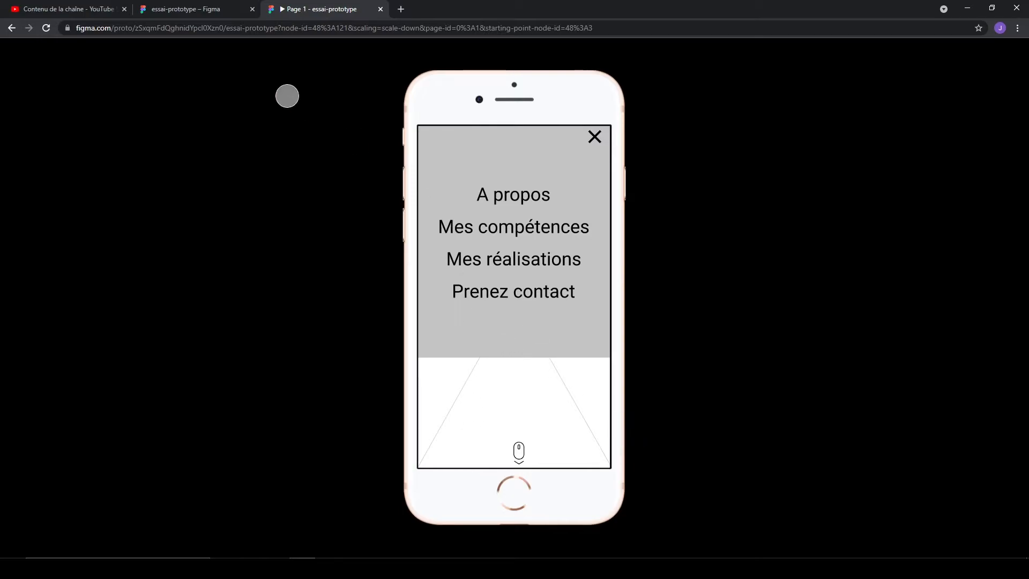
click(380, 10)
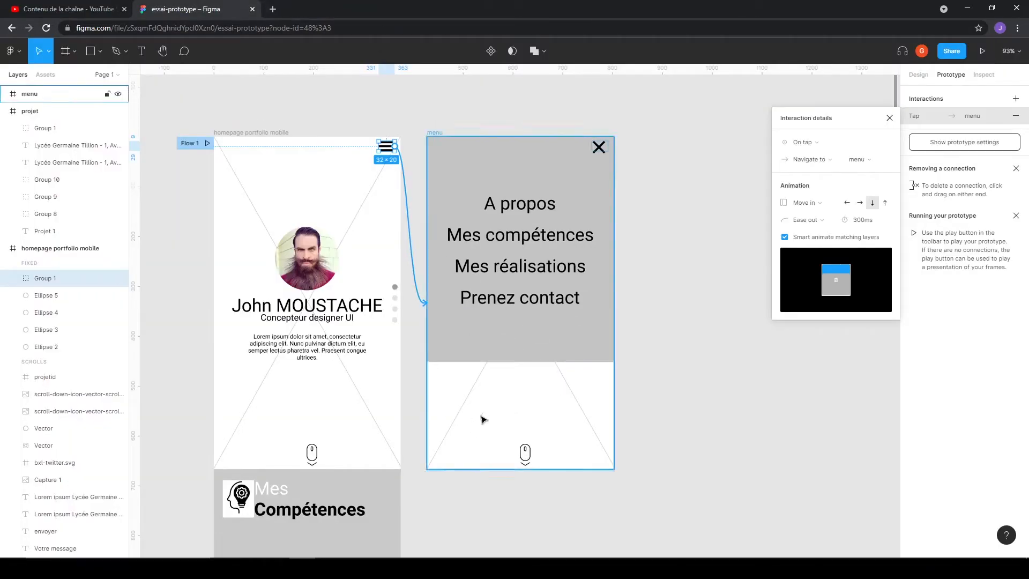
Replay the menu opening once more in the prototype preview, close it, and deselect the hamburger icon.
click(983, 51)
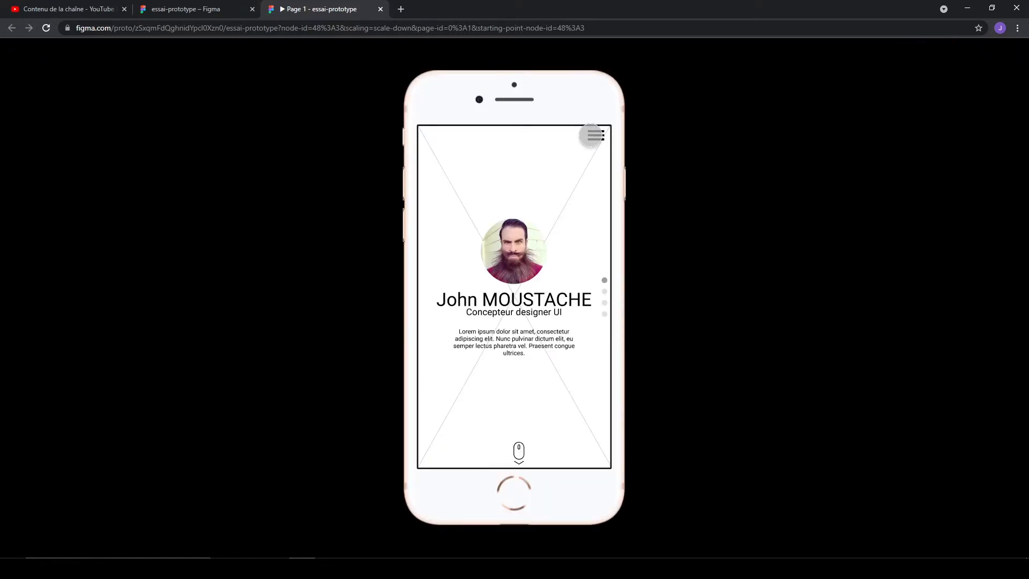
click(591, 135)
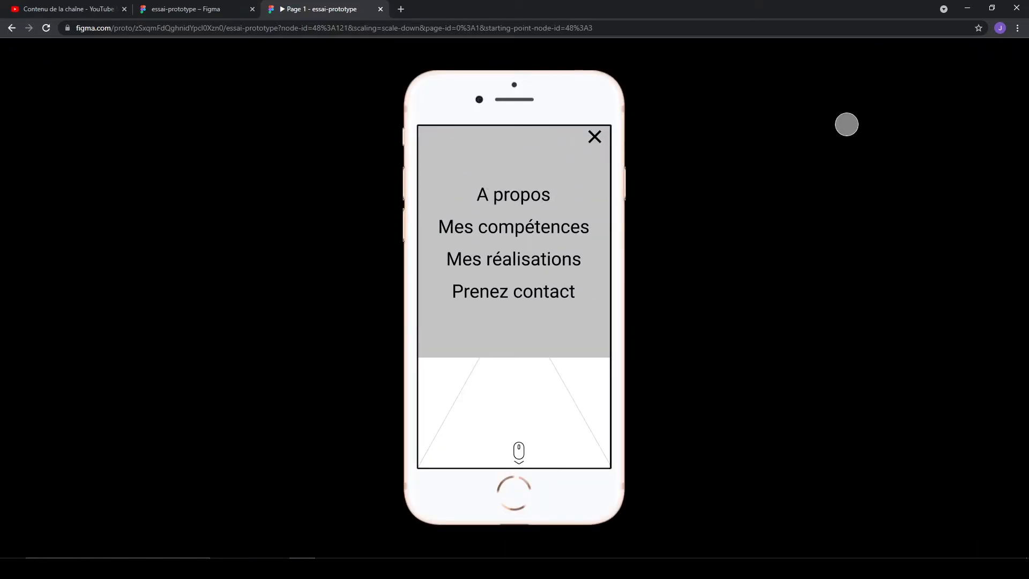
click(380, 9)
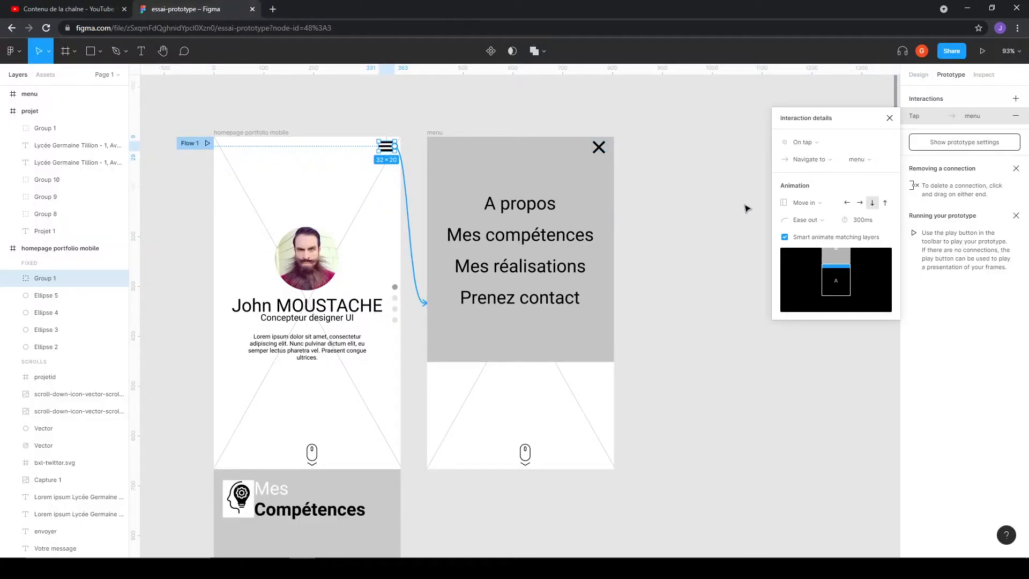
click(746, 208)
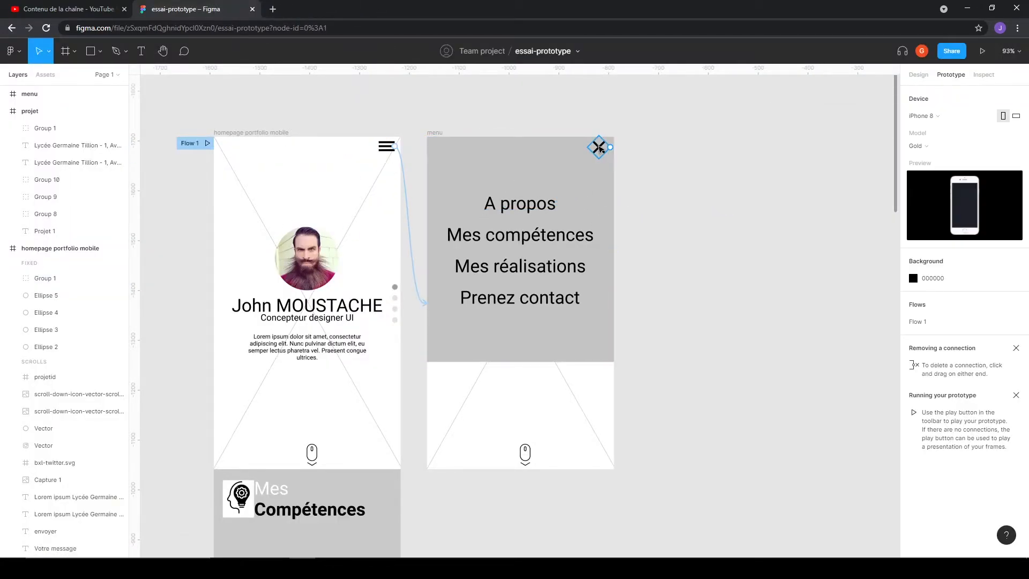
Link the menu's close icon to the homepage portfolio mobile frame on tap, with a Move out animation directed upward.
click(599, 147)
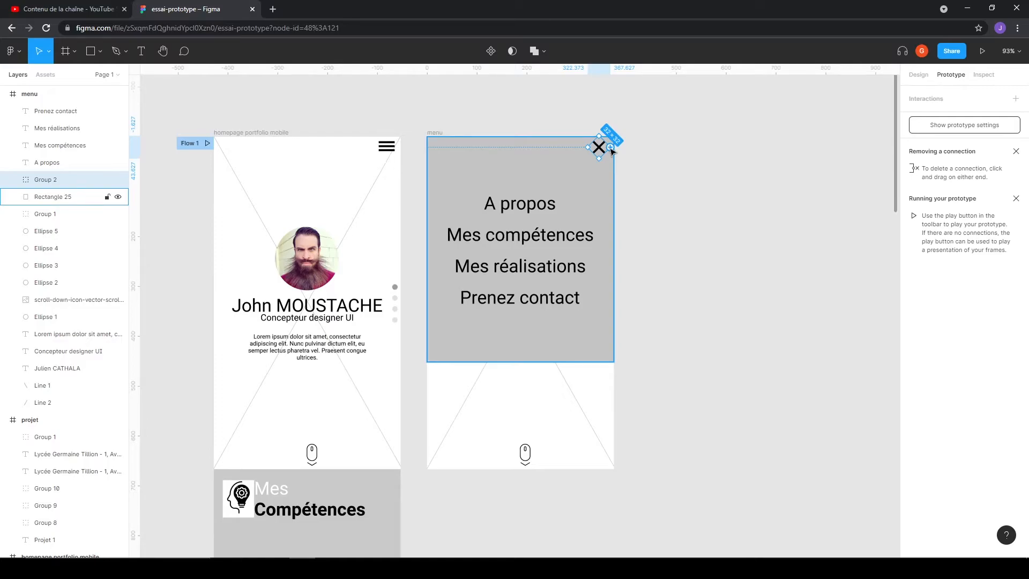
drag(611, 151, 397, 221)
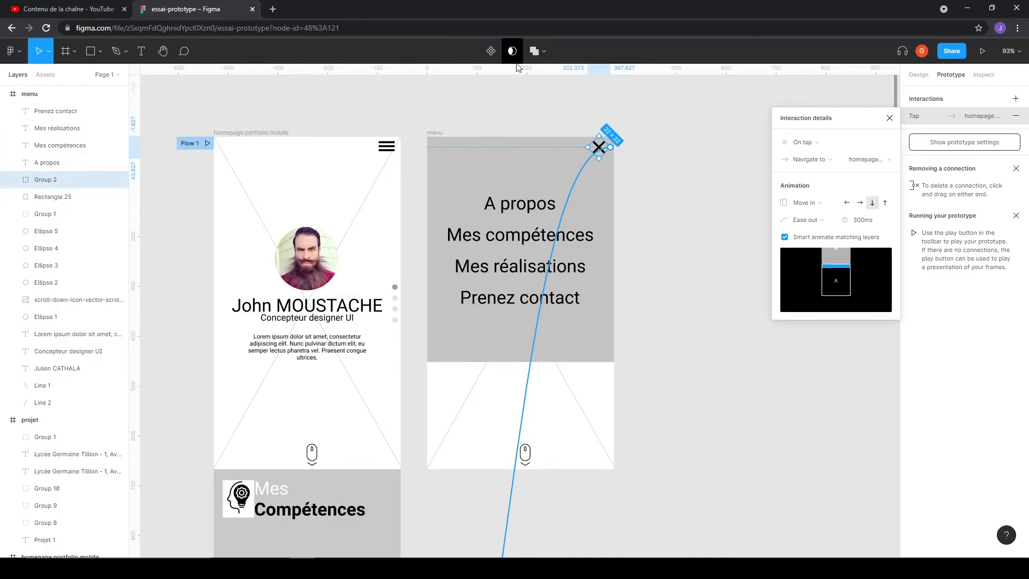
click(816, 207)
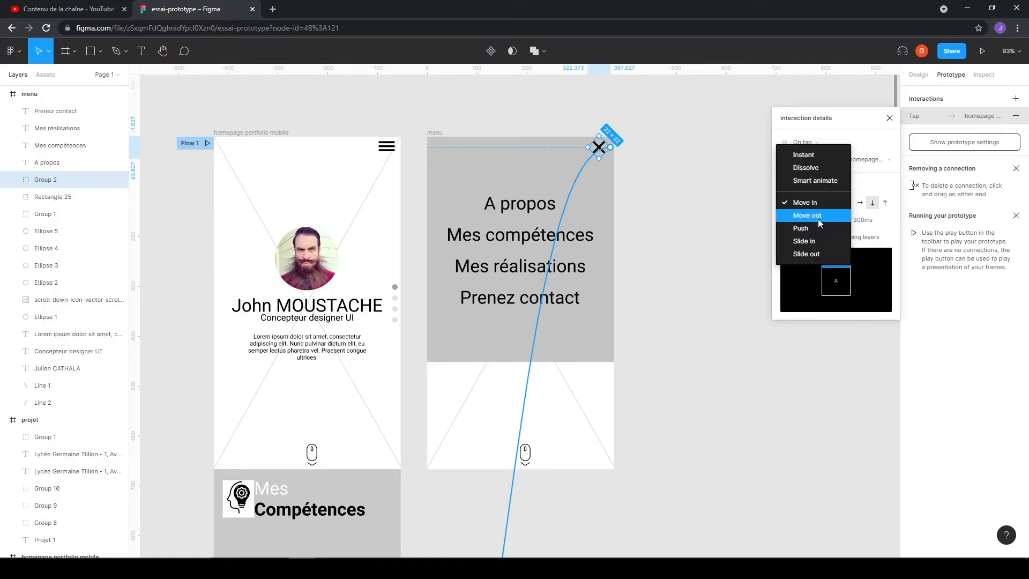
click(823, 214)
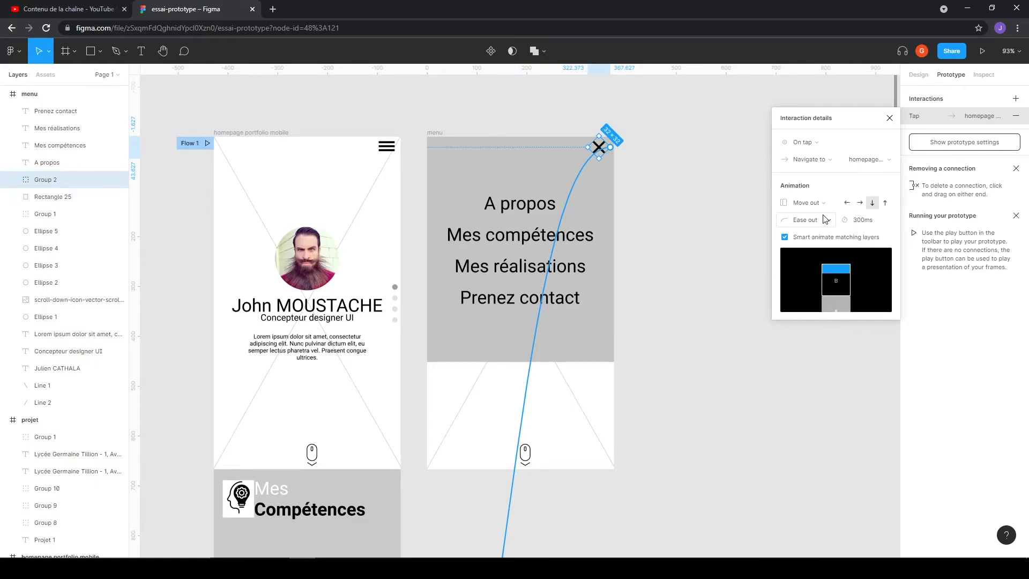
click(885, 202)
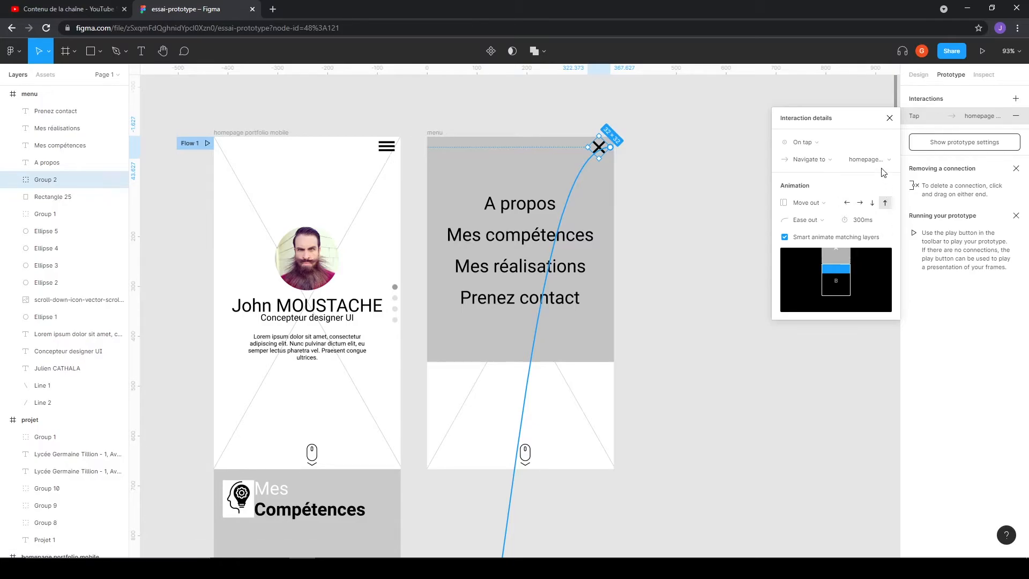
Preview the prototype, closing and reopening the menu repeatedly with the cross and hamburger icons, and close the preview.
click(982, 51)
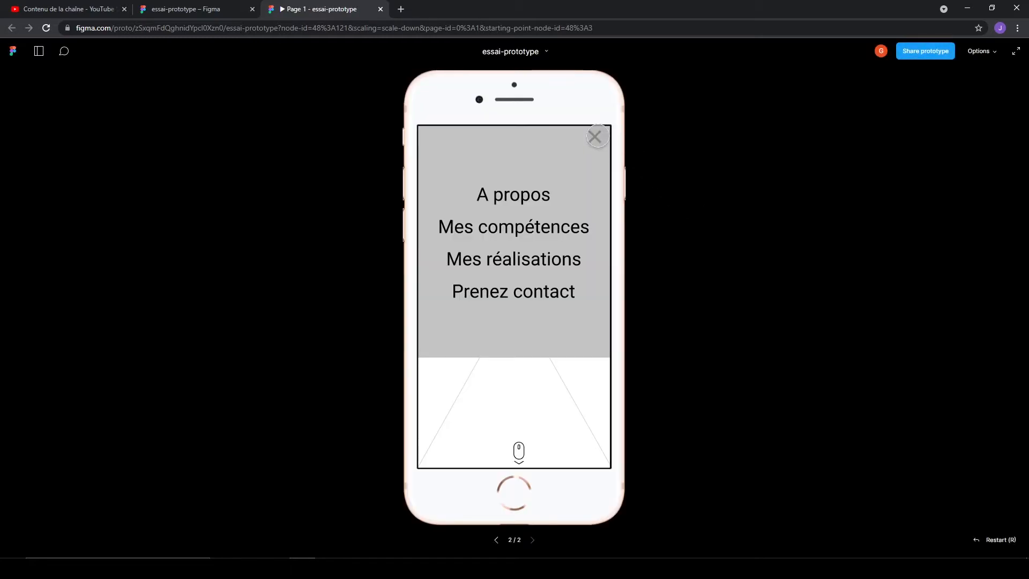
click(597, 136)
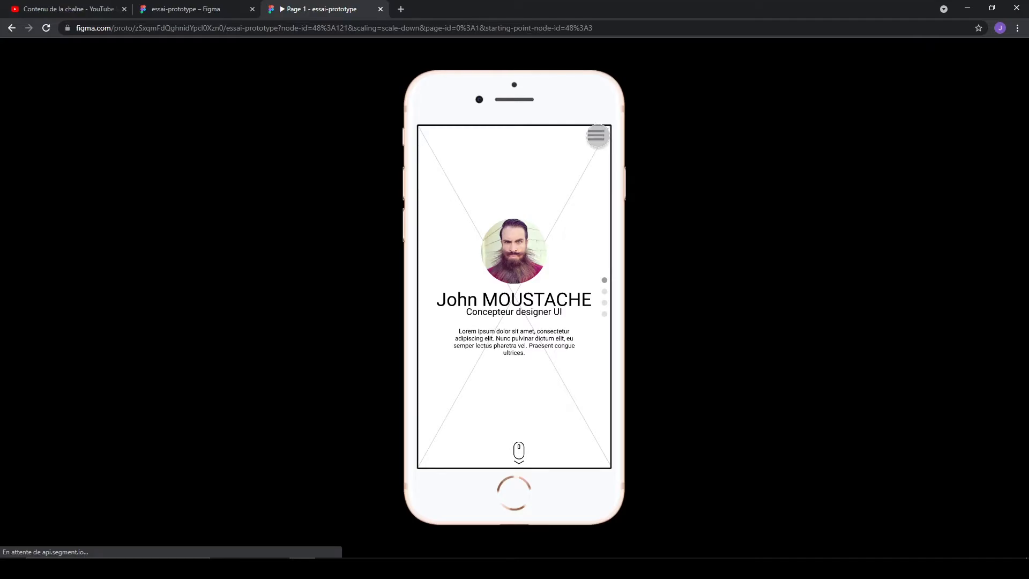
click(598, 136)
click(595, 135)
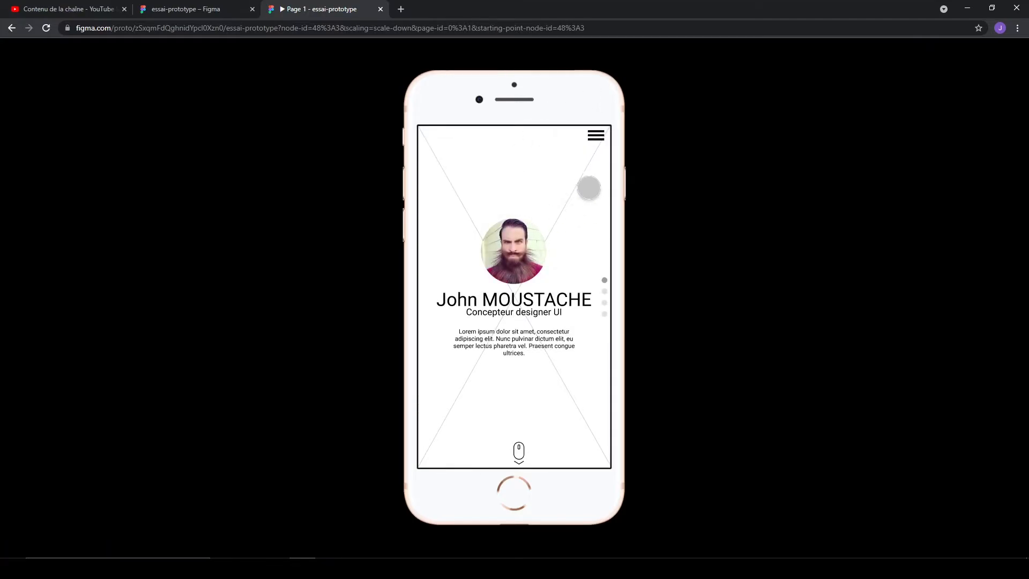
click(597, 135)
click(589, 136)
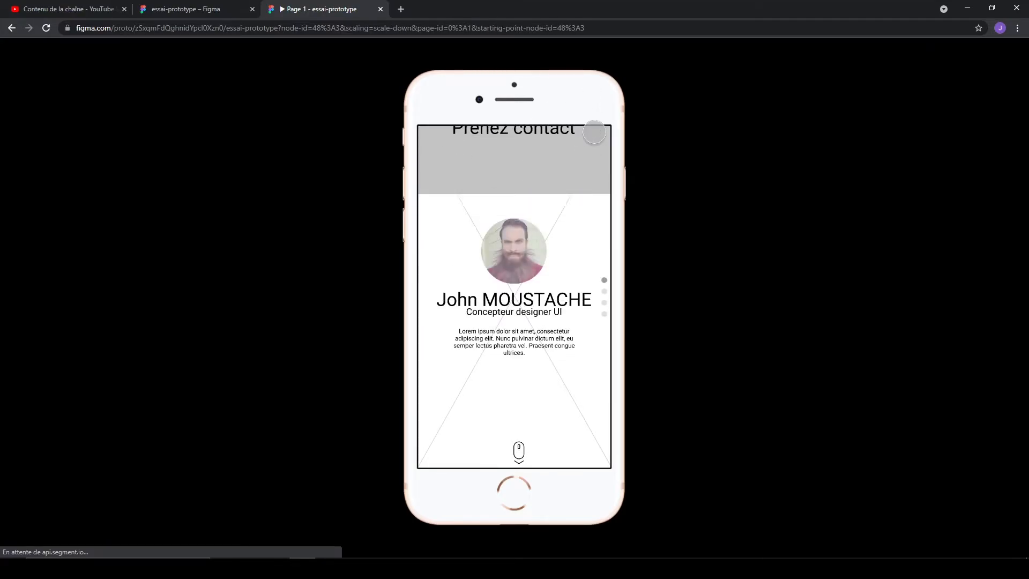
click(594, 134)
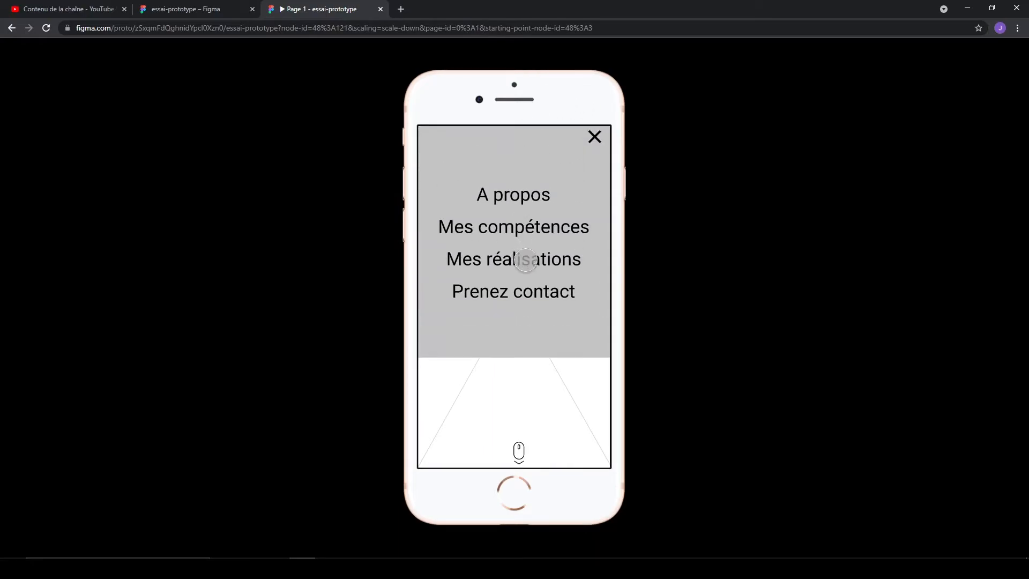
click(595, 136)
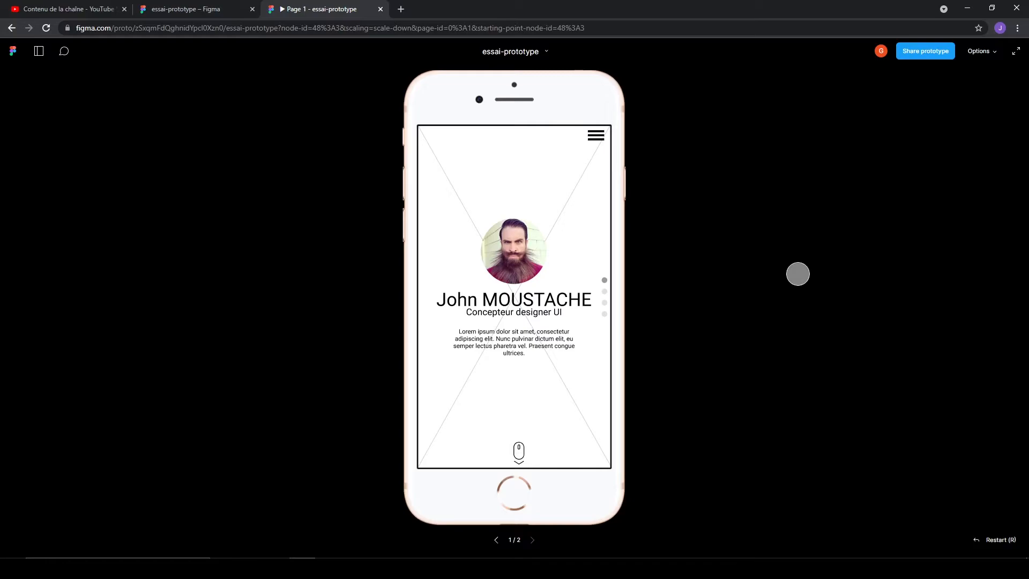
key(ctrl+w)
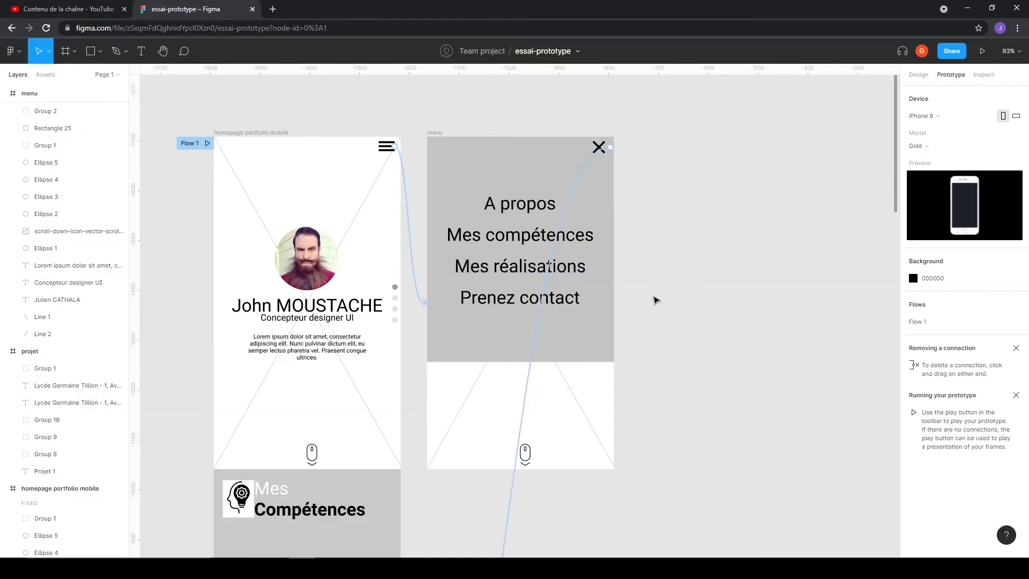
Collapse the menu and projet frames in the layer list.
scroll(332, 348, down, 1)
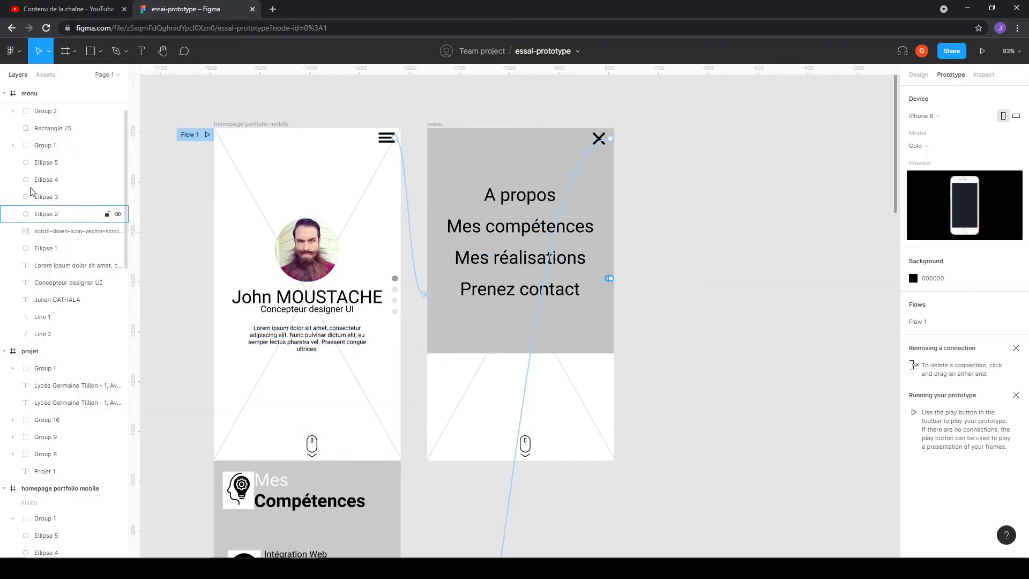
click(4, 94)
click(4, 111)
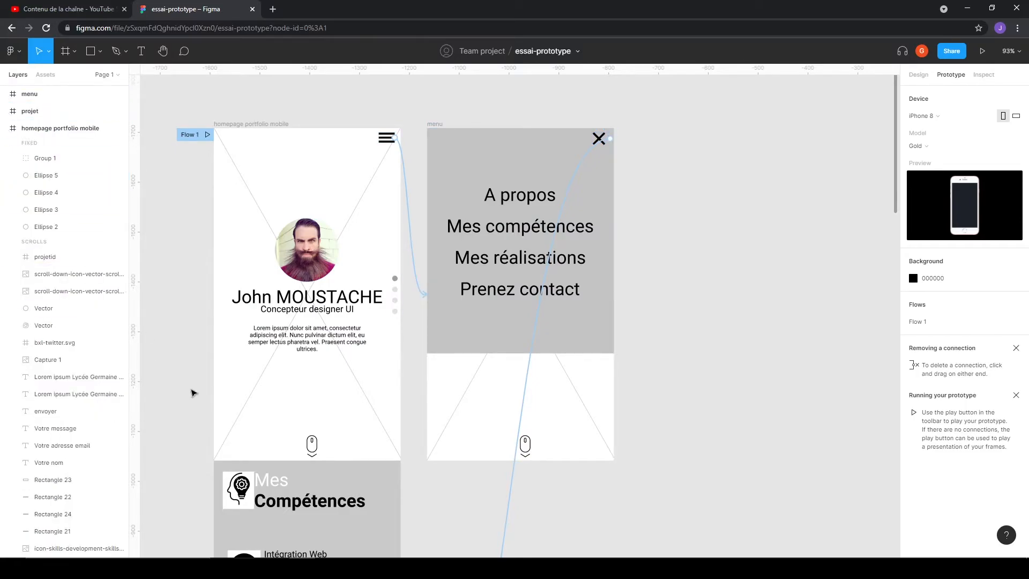
Link the homepage's first scroll-down mouse icon to Rectangle 1, the grey Compétences background, as a Scroll to interaction on tap.
scroll(286, 417, down, 1)
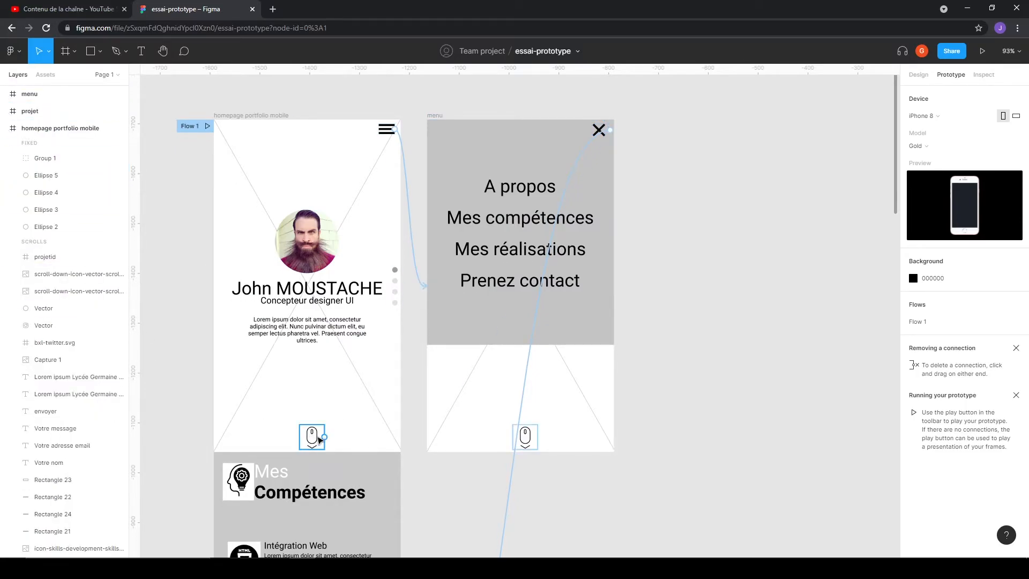
scroll(311, 445, down, 5)
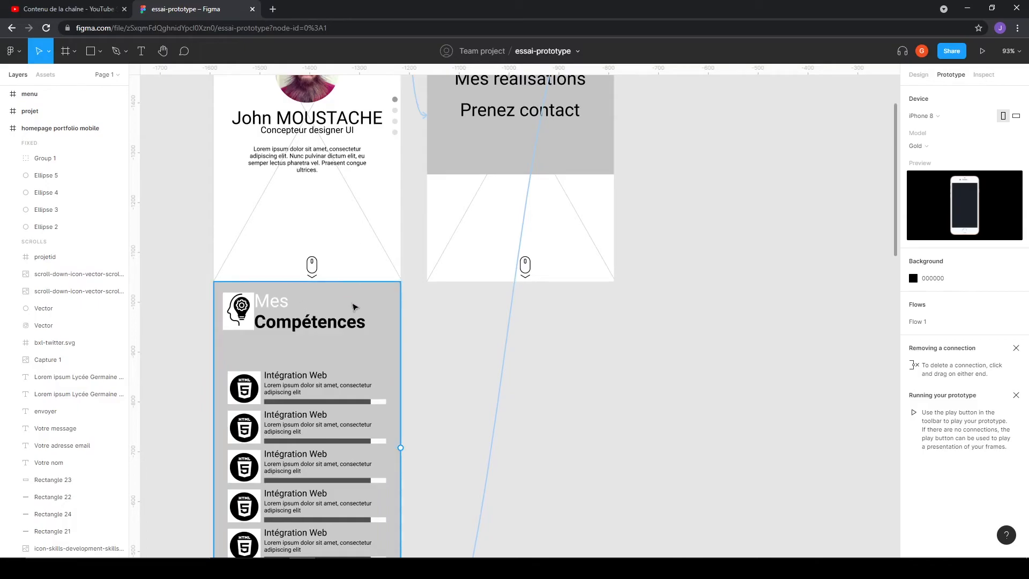
scroll(299, 188, down, 5)
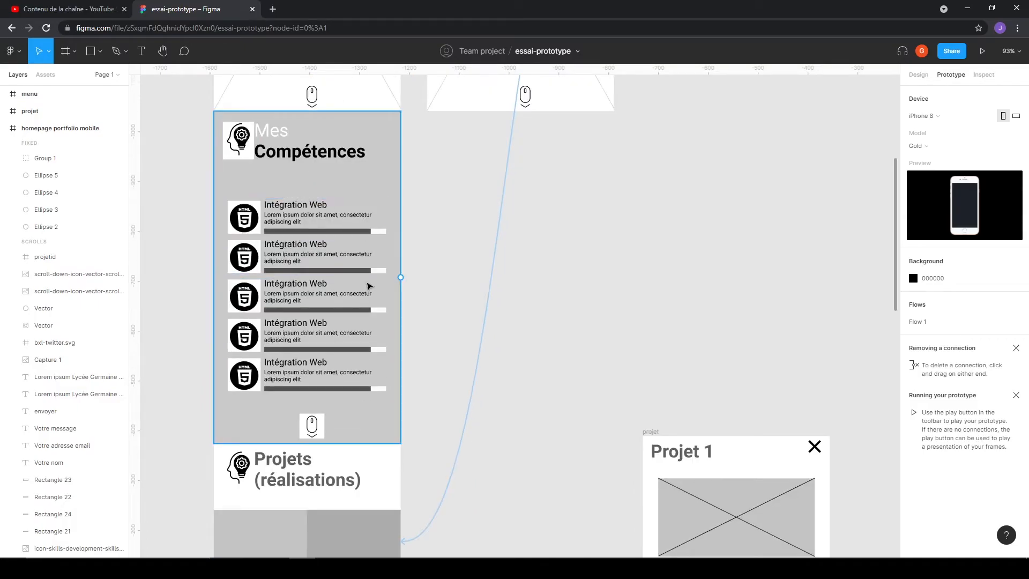
scroll(323, 200, up, 7)
scroll(297, 135, up, 1)
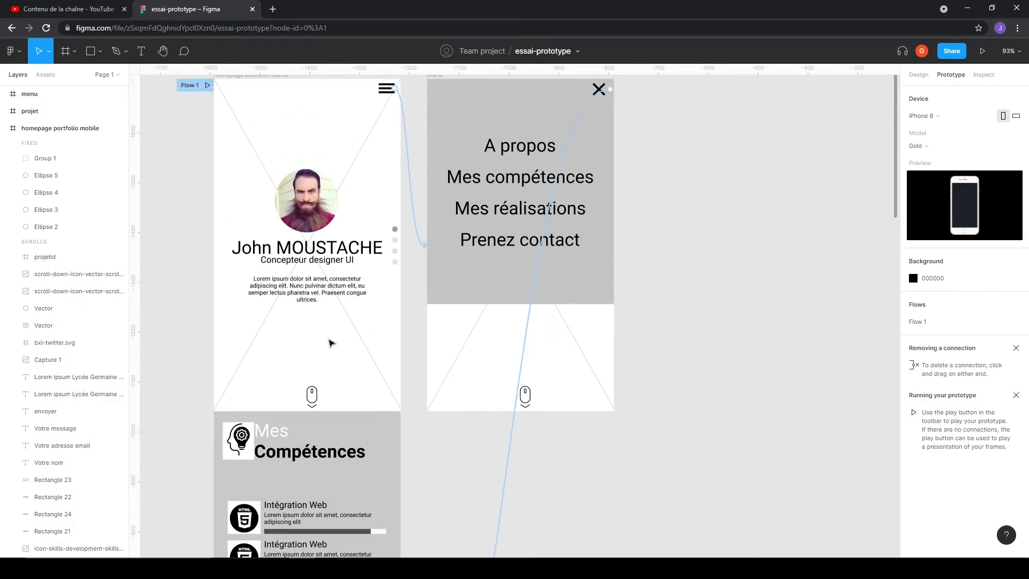
scroll(343, 364, up, 3)
scroll(353, 373, down, 3)
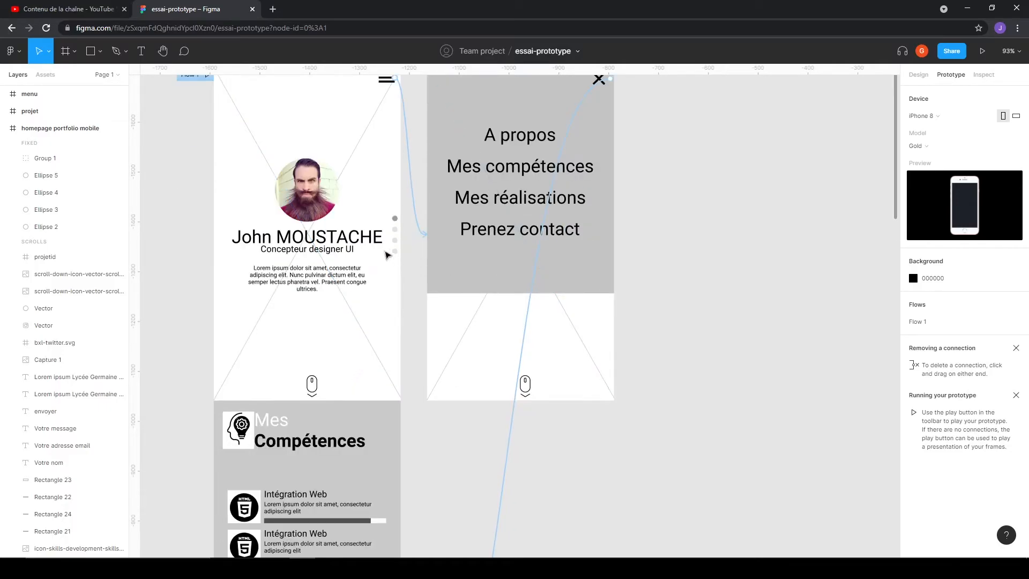
click(318, 384)
scroll(321, 384, down, 3)
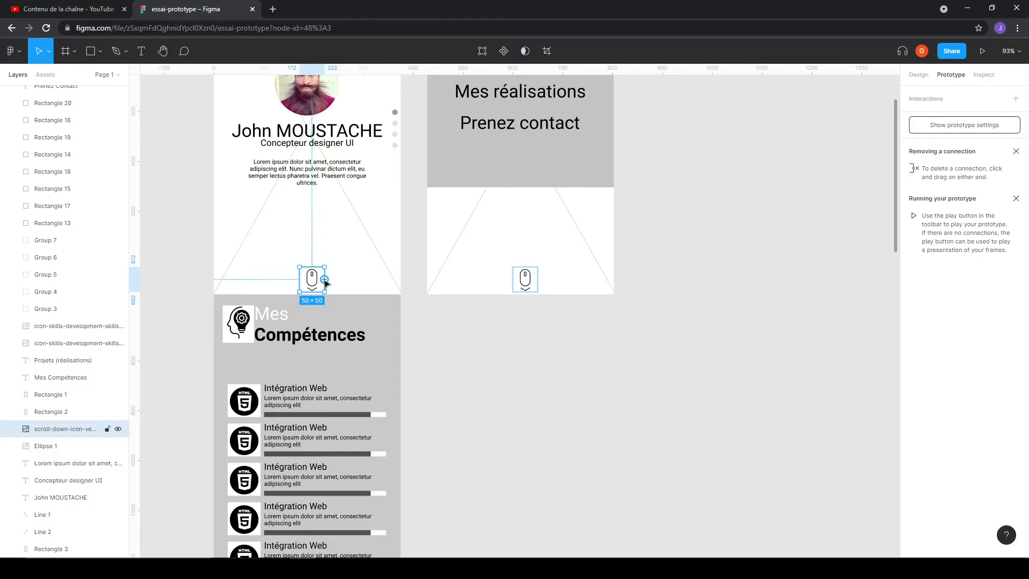
drag(325, 279, 360, 312)
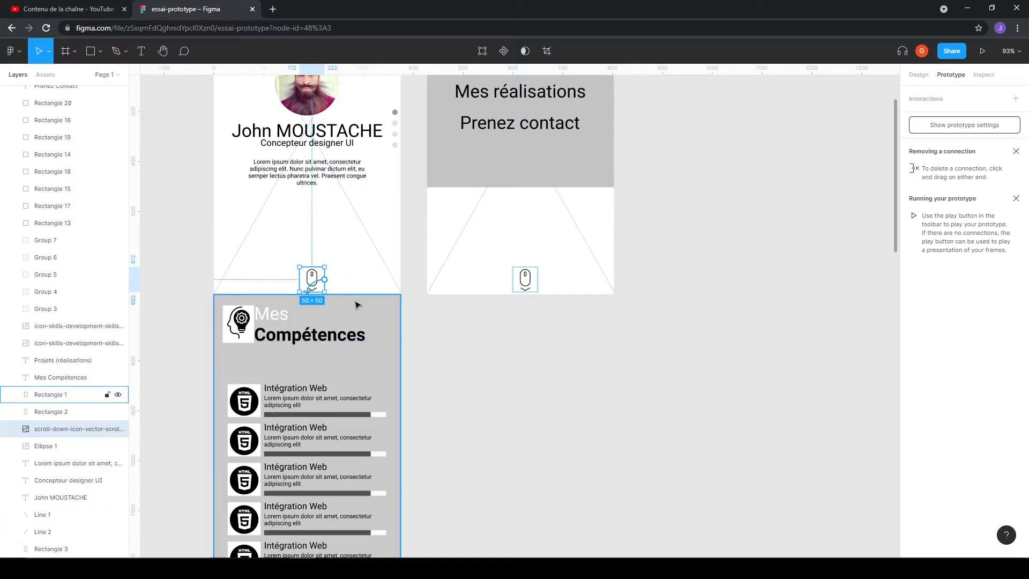
drag(344, 301, 345, 300)
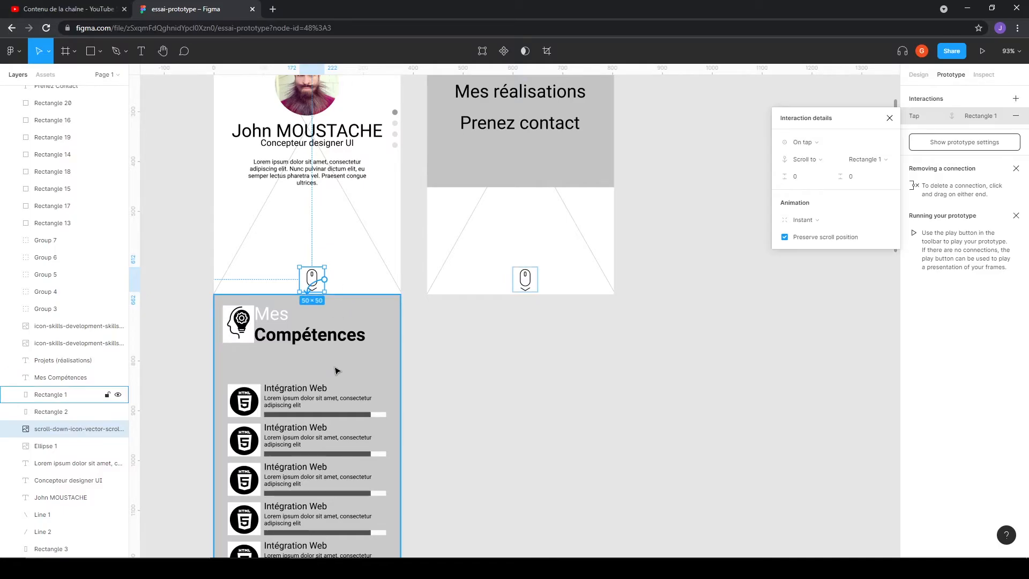
Check which layer the scroll link targets by selecting the grey Compétences background, and reselect the mouse icon.
scroll(337, 370, down, 2)
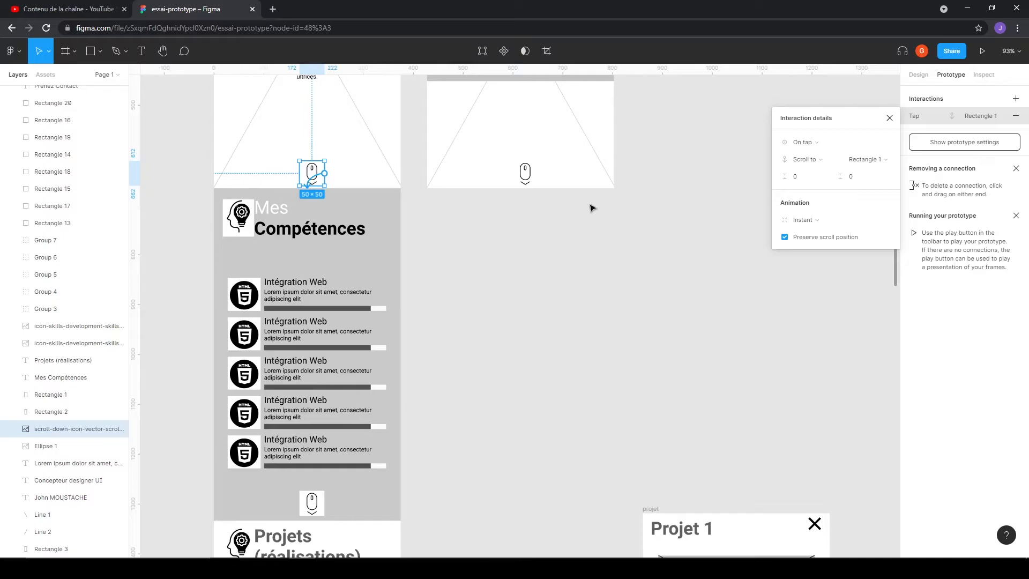
click(385, 203)
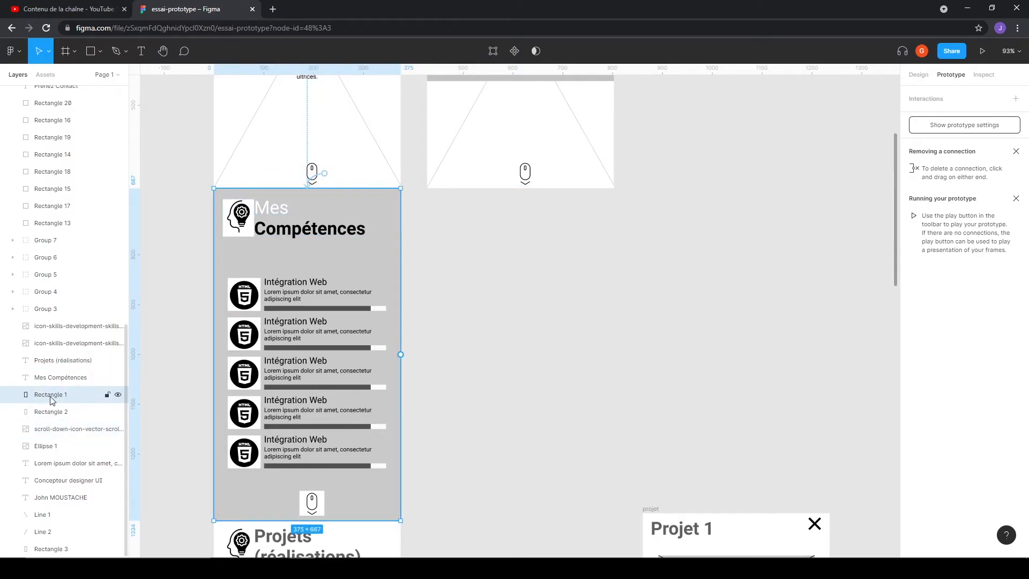
click(315, 167)
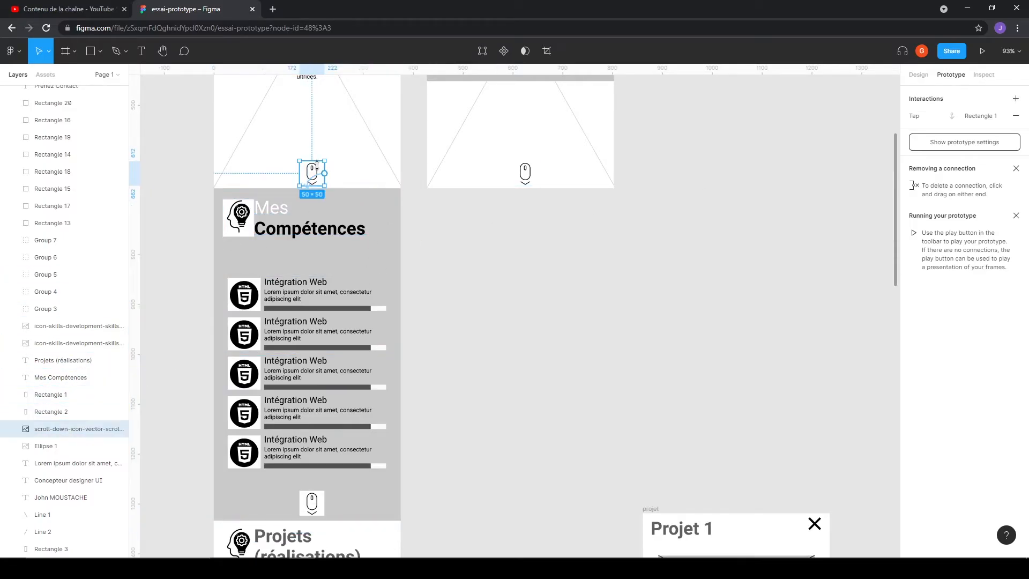
Set the mouse icon's scroll interaction to Animate, keeping the Ease out easing.
click(922, 116)
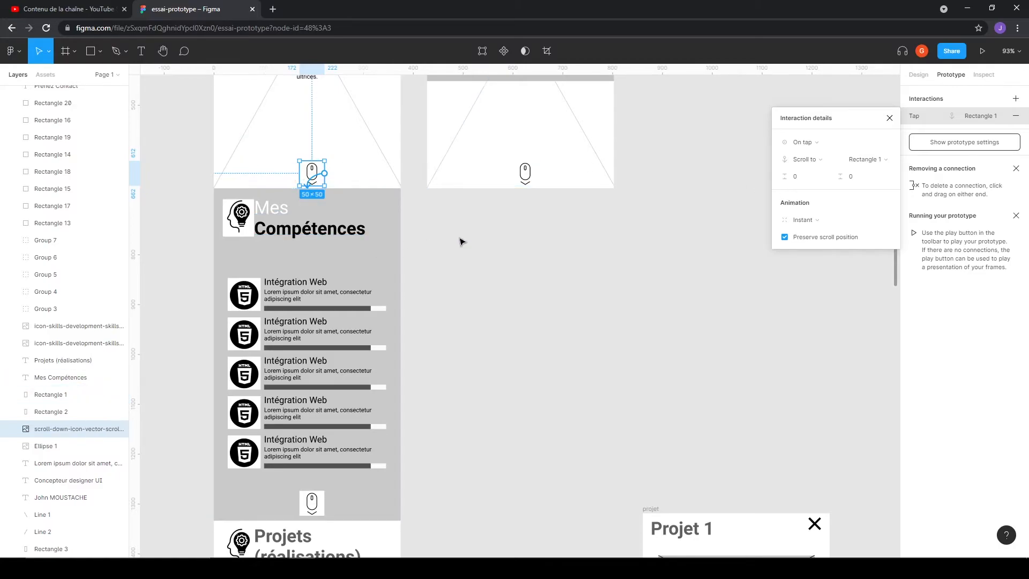
click(819, 220)
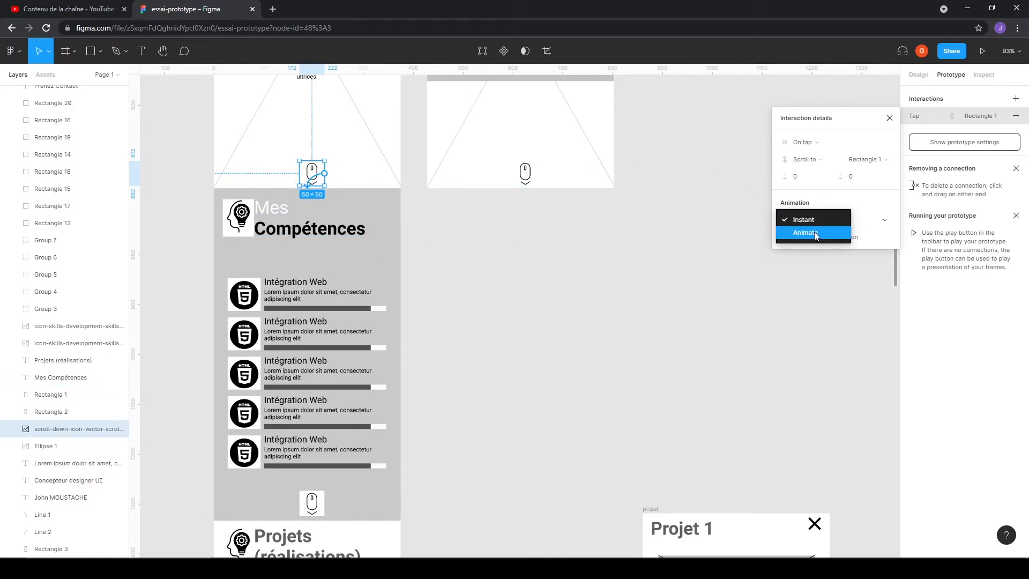
click(815, 232)
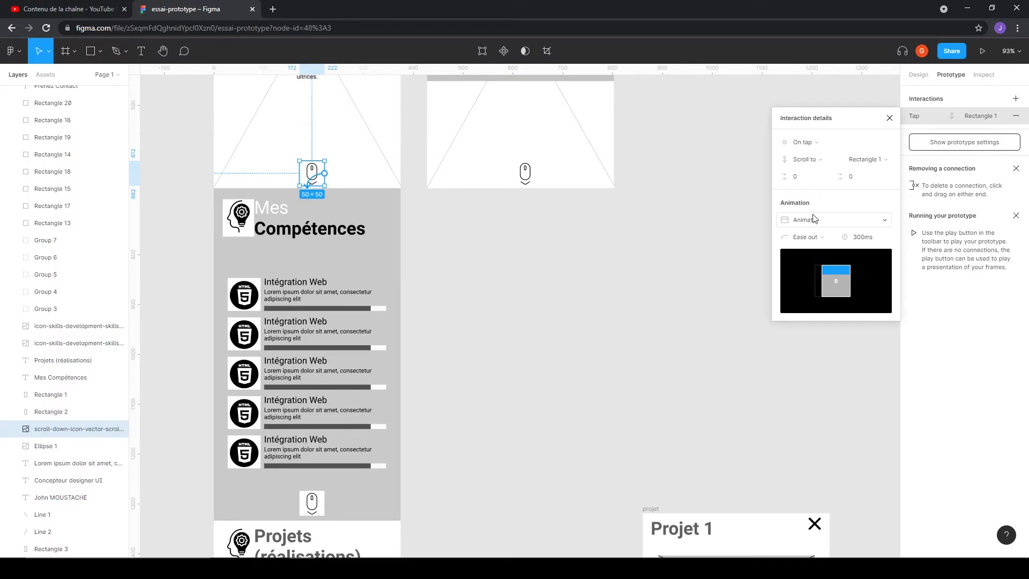
click(816, 236)
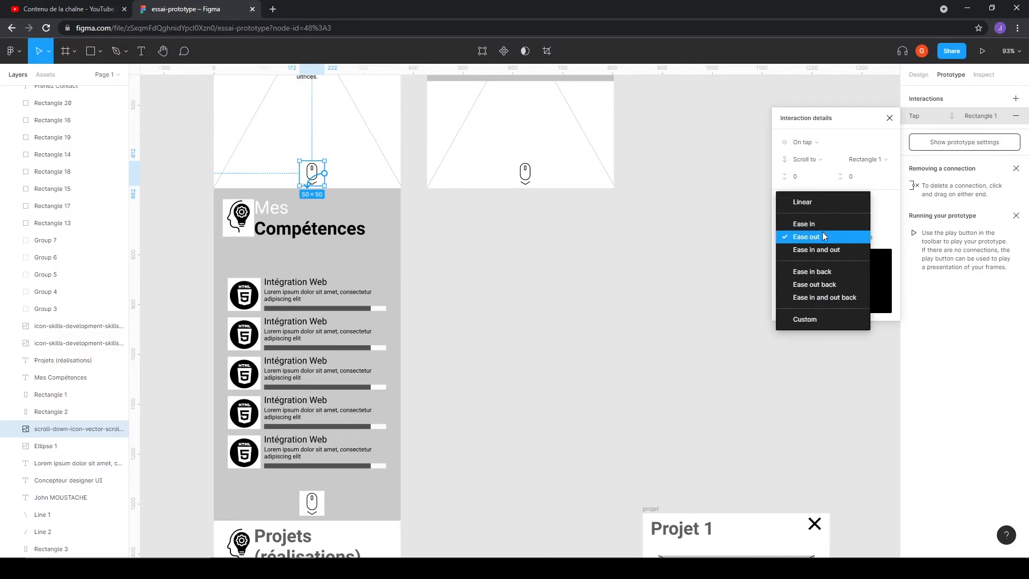
click(888, 221)
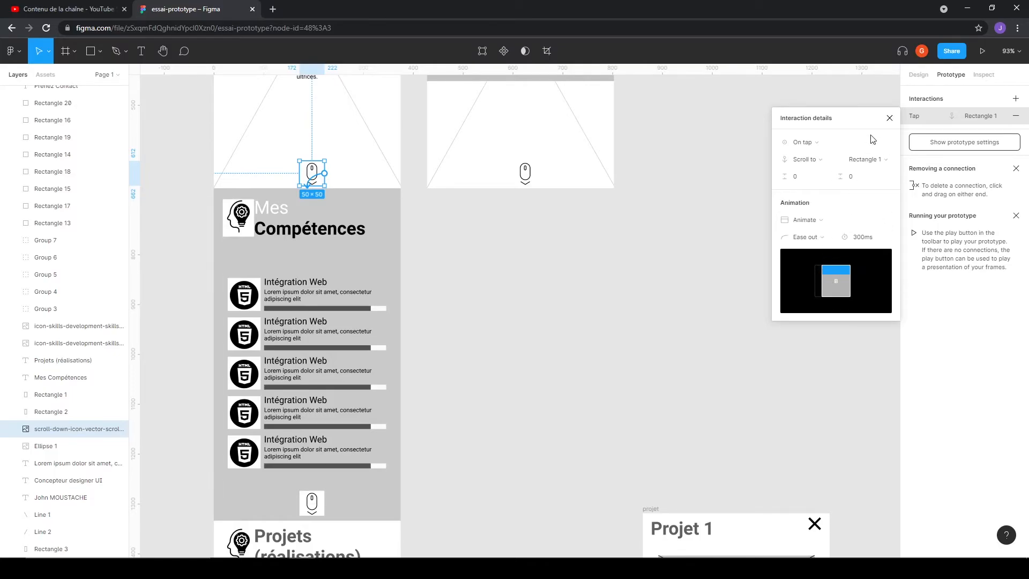
Preview the prototype, test the mouse icon's animated scroll to the Compétences section twice, and close the preview.
click(983, 51)
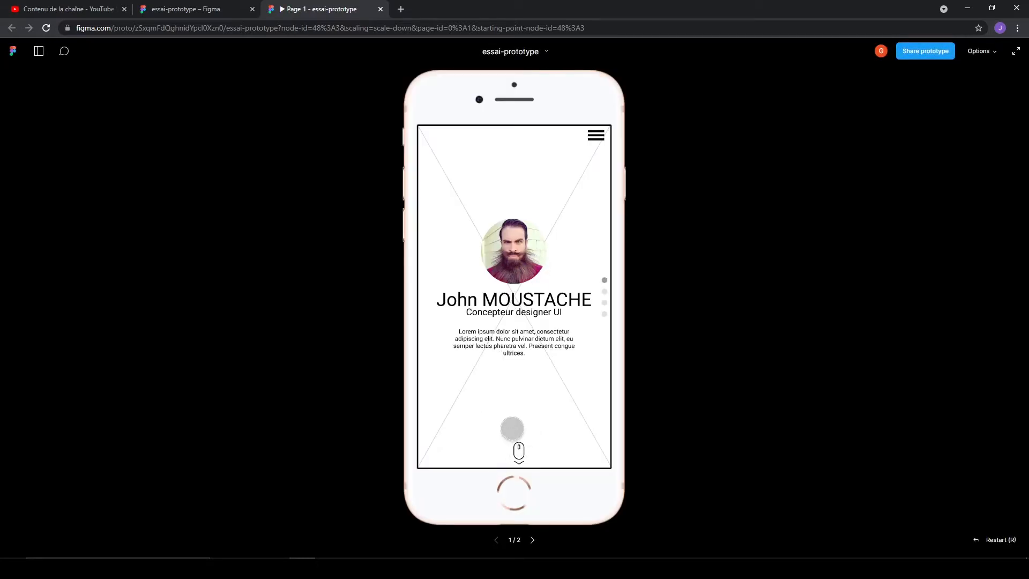
click(519, 452)
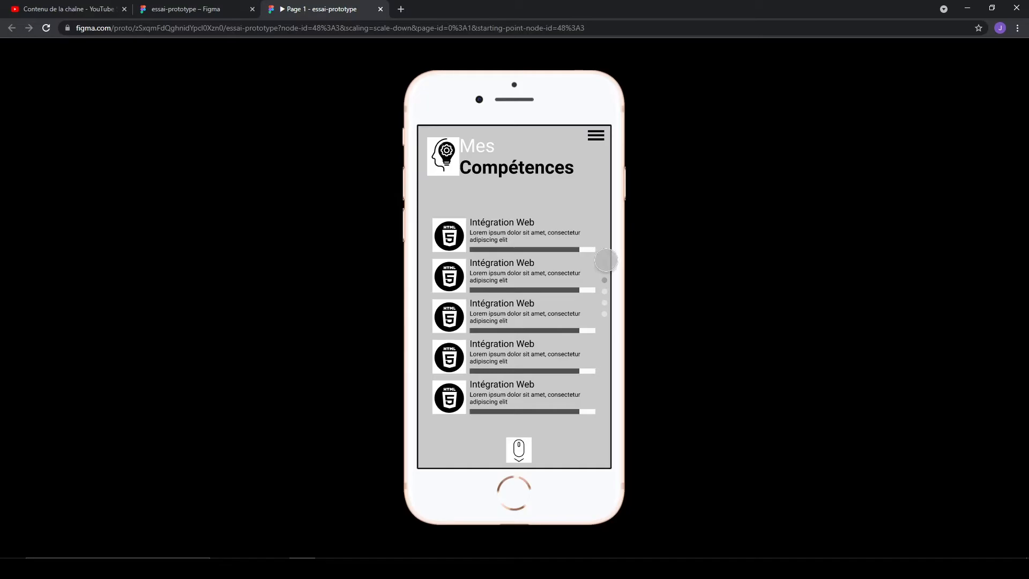
scroll(542, 277, up, 6)
scroll(542, 276, down, 5)
scroll(542, 276, down, 3)
scroll(540, 278, up, 8)
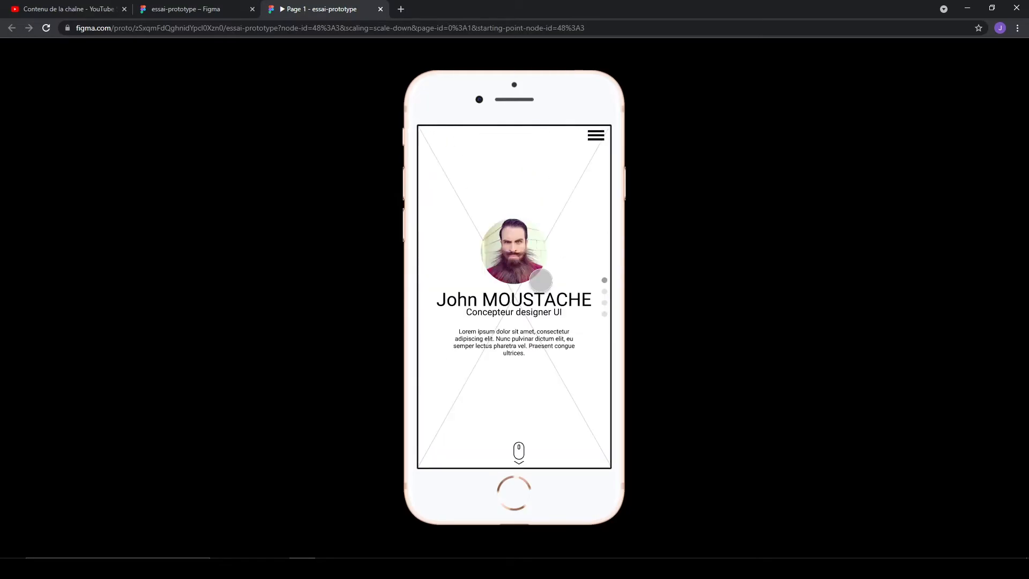
click(518, 451)
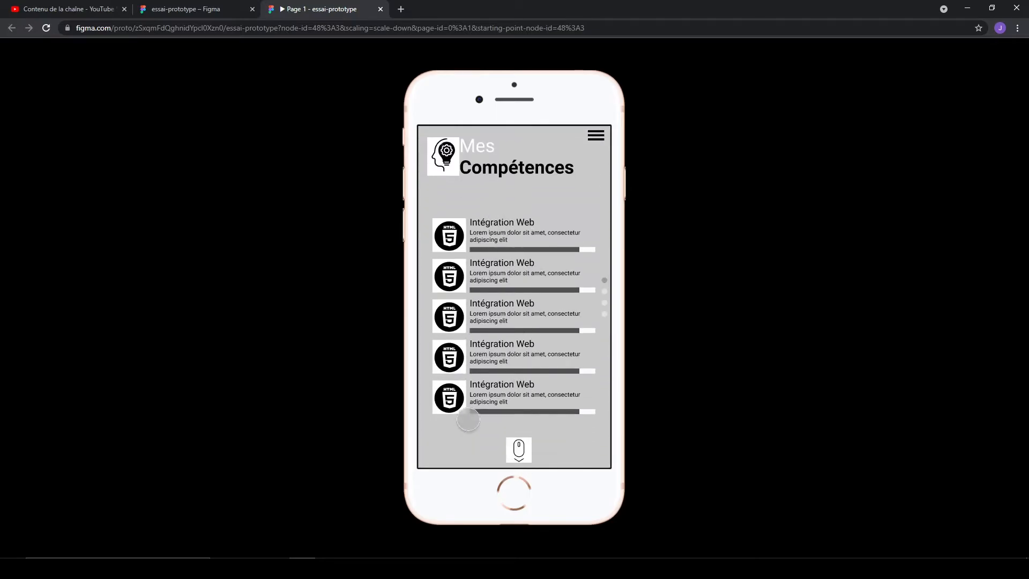
scroll(466, 421, up, 3)
key(ctrl+w)
scroll(315, 332, down, 5)
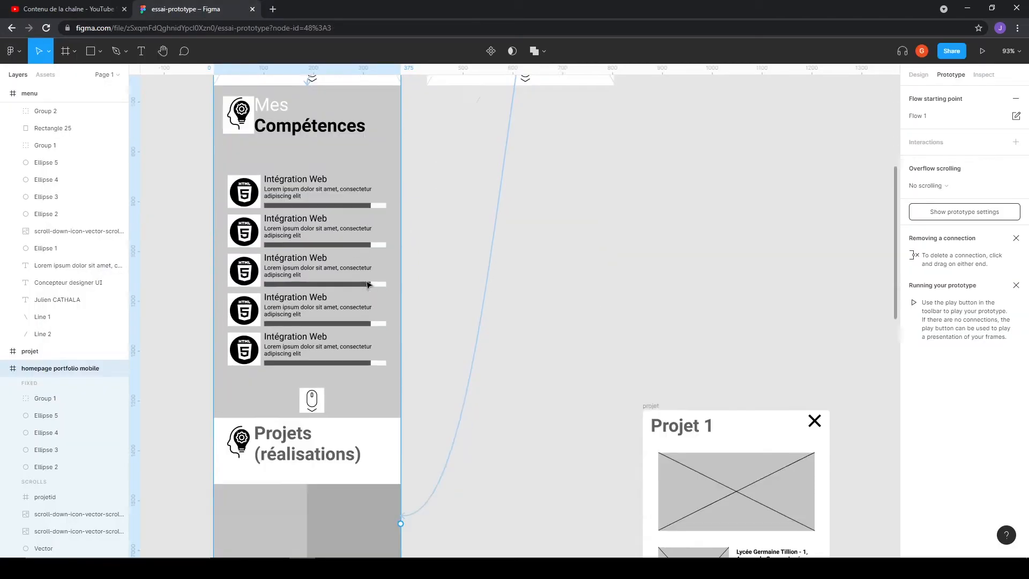
Link the mouse icon below the Compétences list to projetid as a Scroll to interaction on tap, using the Animate animation.
click(315, 337)
scroll(316, 289, down, 2)
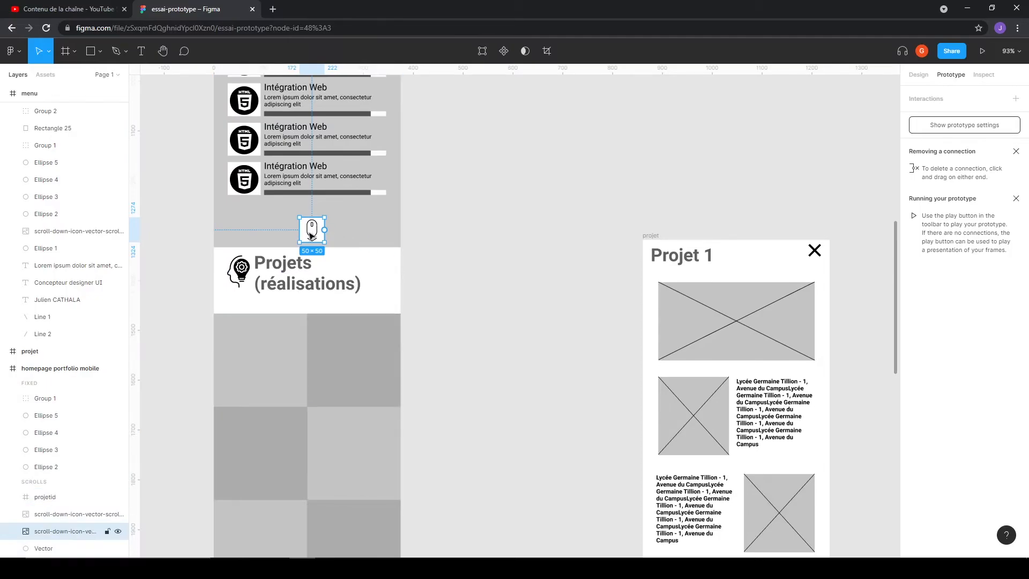
drag(324, 229, 298, 247)
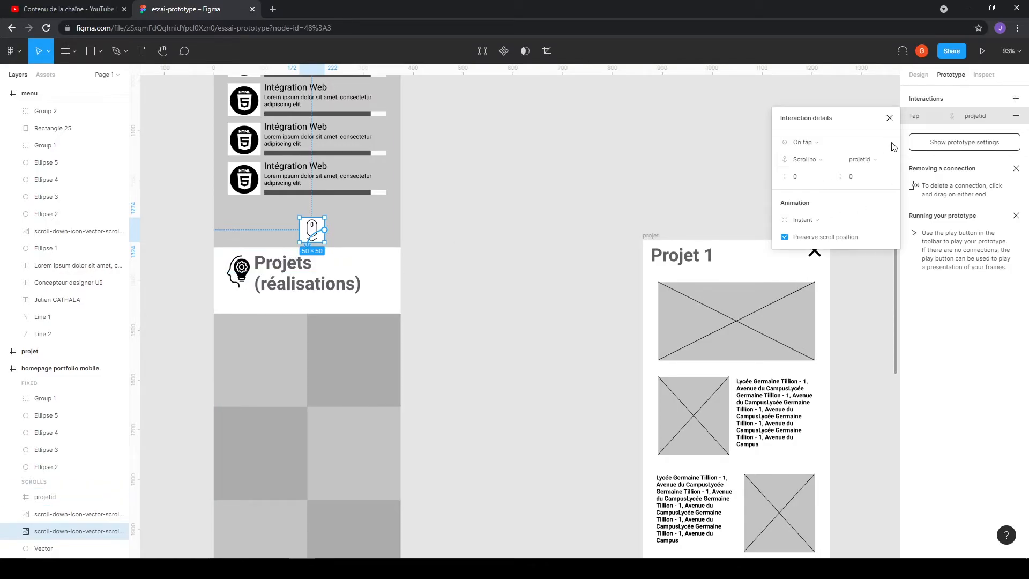
click(804, 220)
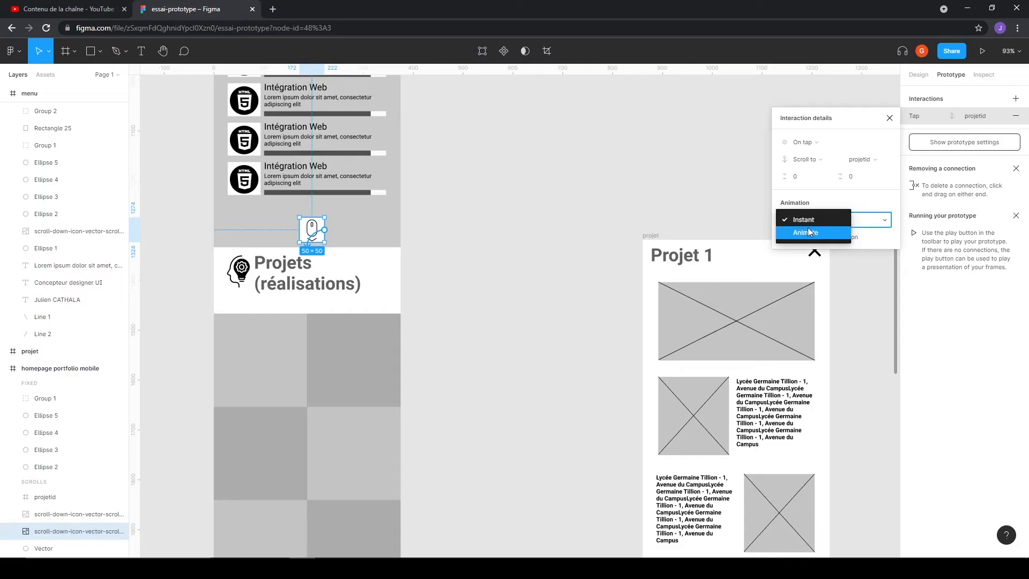
click(824, 233)
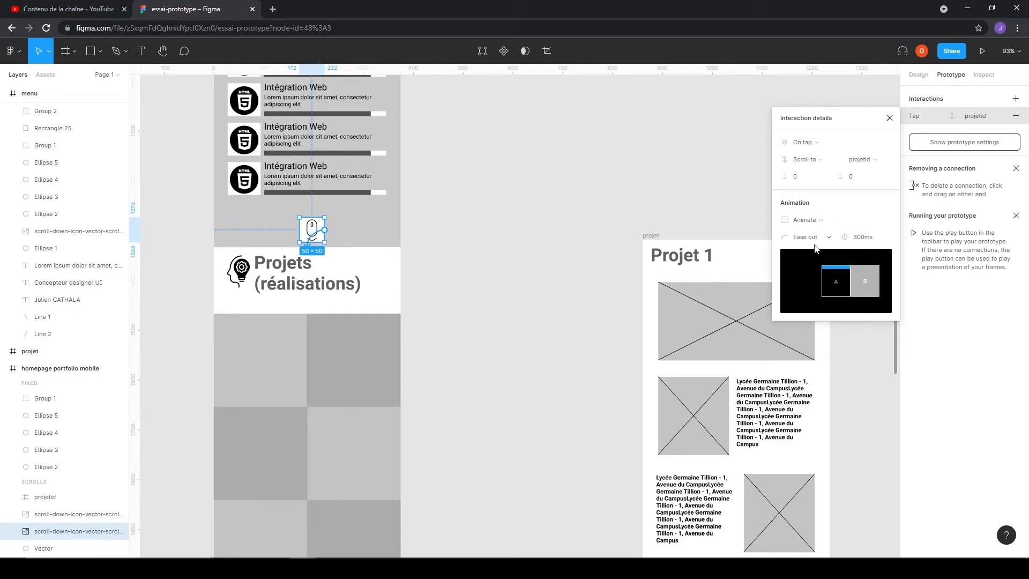
Preview the prototype, test the mouse icons' animated scrolling from the first screen onward, and scroll through the Projets and Contact sections.
scroll(452, 209, down, 6)
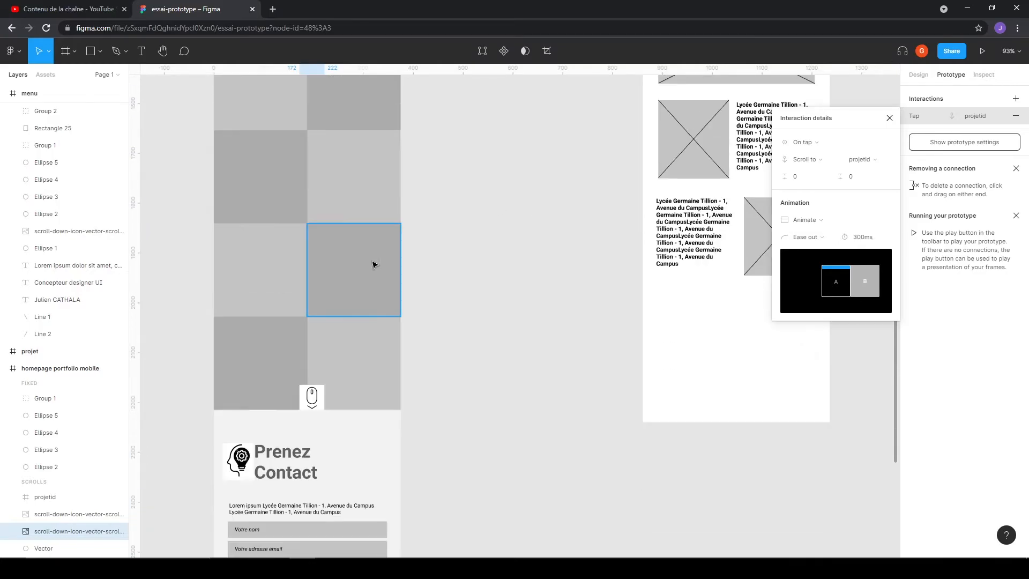
click(311, 347)
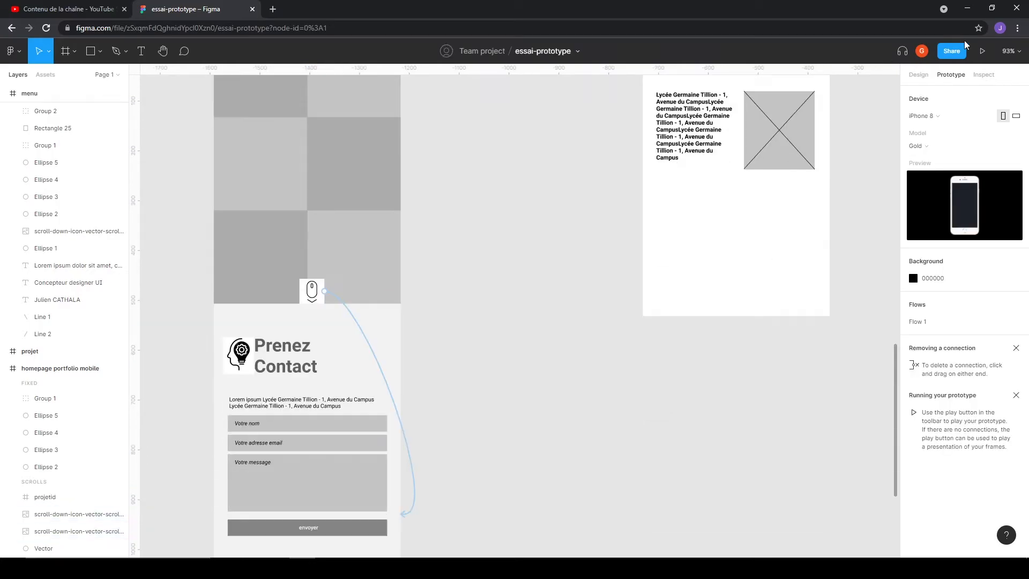
scroll(360, 241, up, 1)
scroll(360, 241, up, 18)
click(254, 241)
click(982, 51)
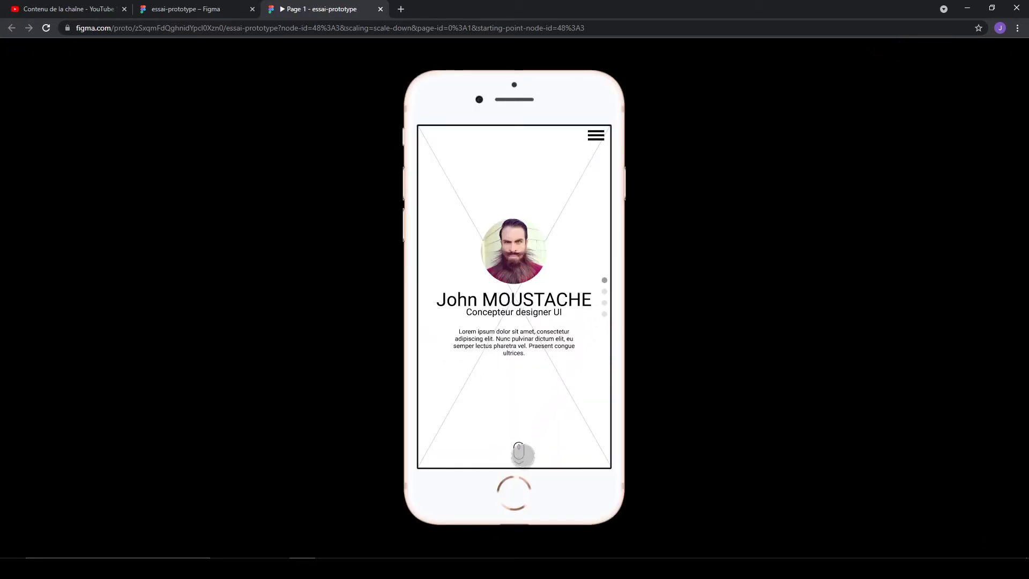
click(516, 450)
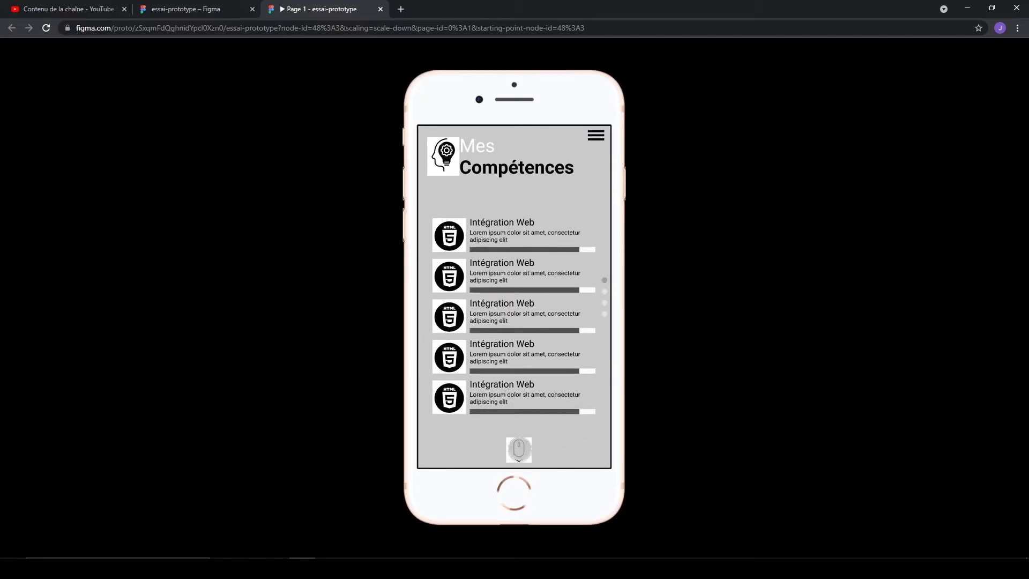
click(518, 449)
scroll(519, 448, down, 10)
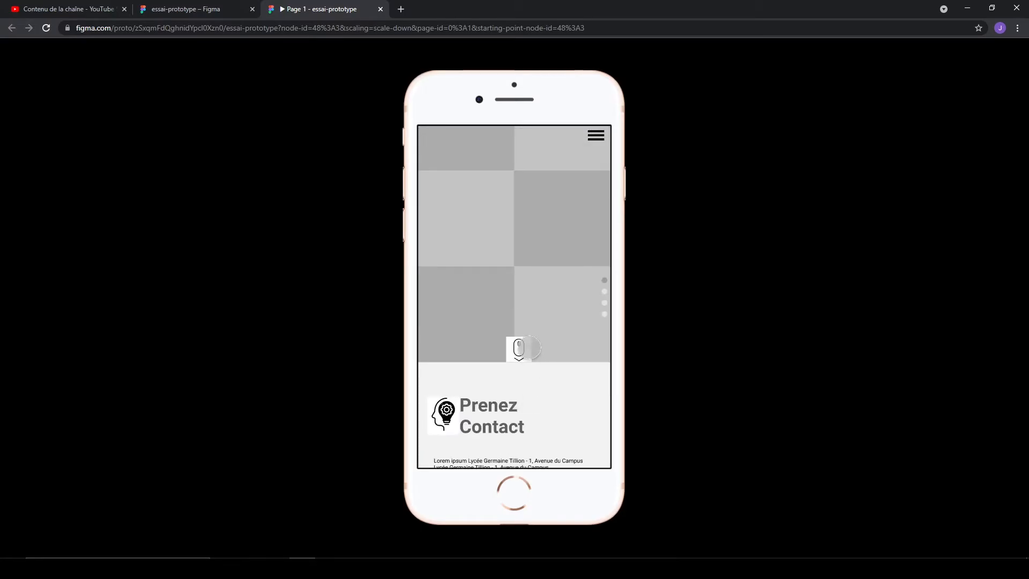
scroll(529, 345, up, 10)
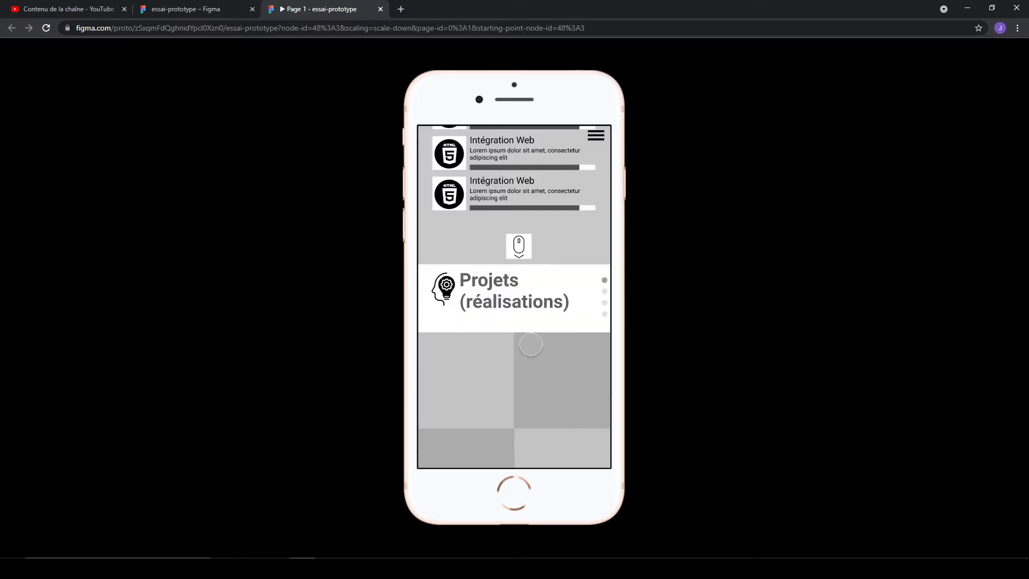
Test opening and closing the menu in the preview, scroll to the Projets section, and close the preview.
scroll(530, 343, up, 5)
click(596, 136)
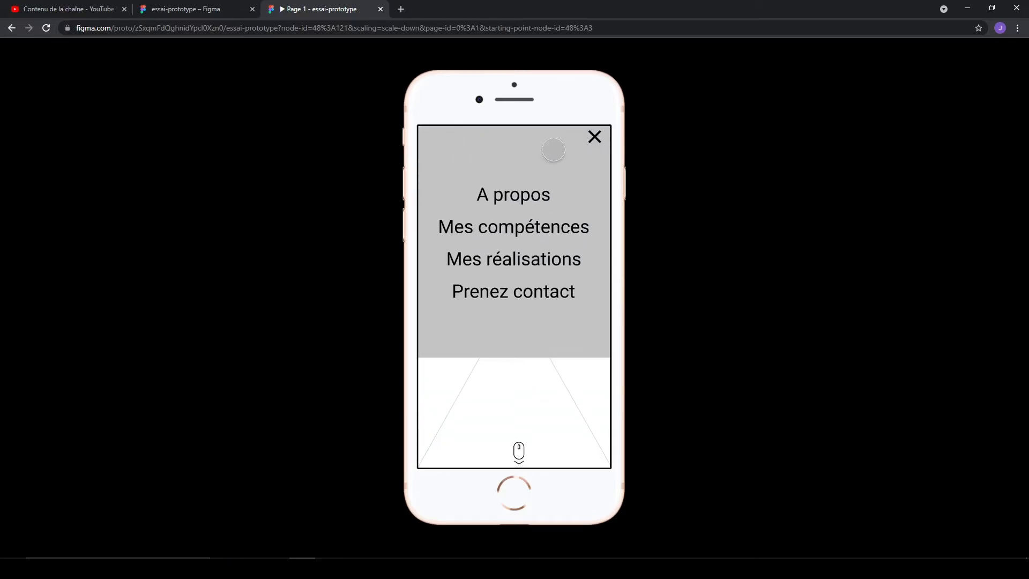
click(594, 137)
scroll(496, 344, down, 8)
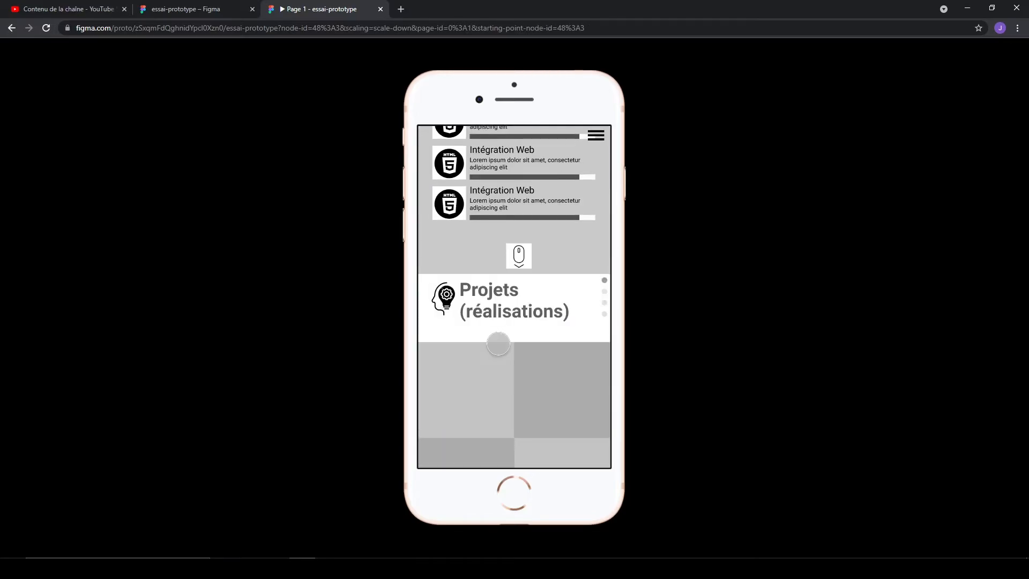
scroll(498, 344, up, 2)
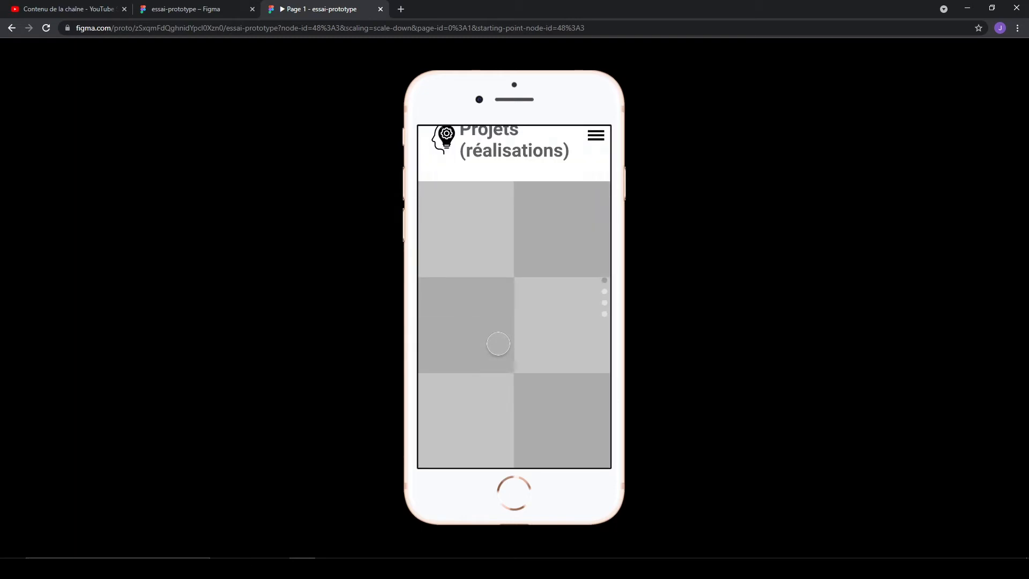
click(381, 9)
Examine the first tile of the Projets grid and the separate projet frame it should open.
scroll(418, 283, down, 5)
scroll(418, 282, down, 3)
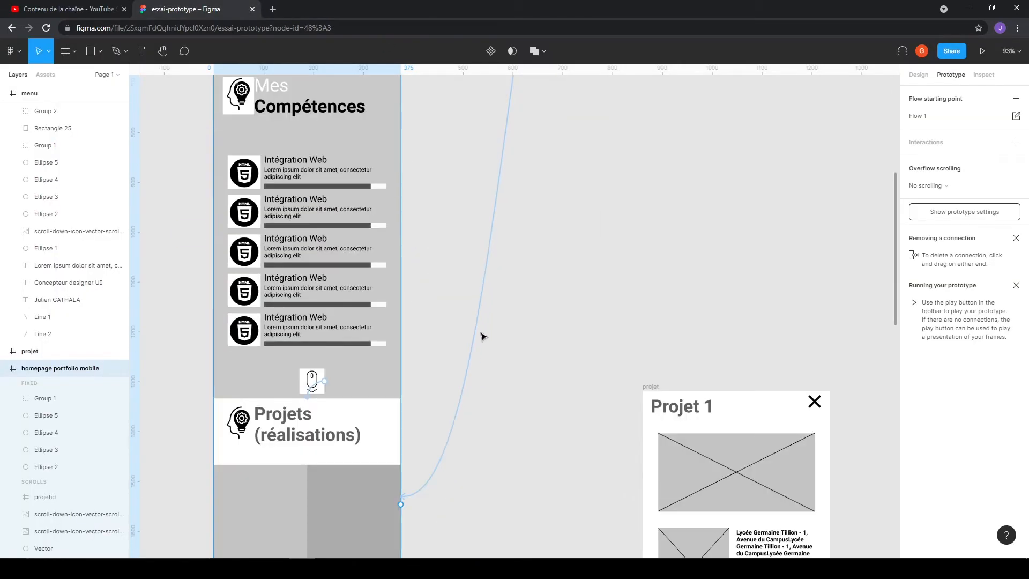
click(572, 370)
scroll(428, 348, down, 3)
click(269, 322)
scroll(270, 326, down, 2)
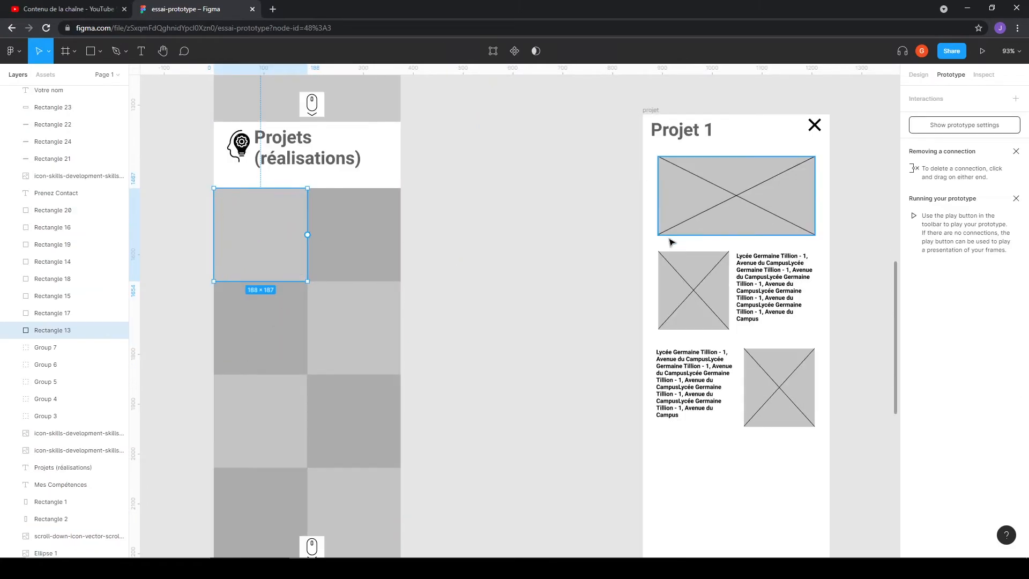
scroll(480, 288, right, 2)
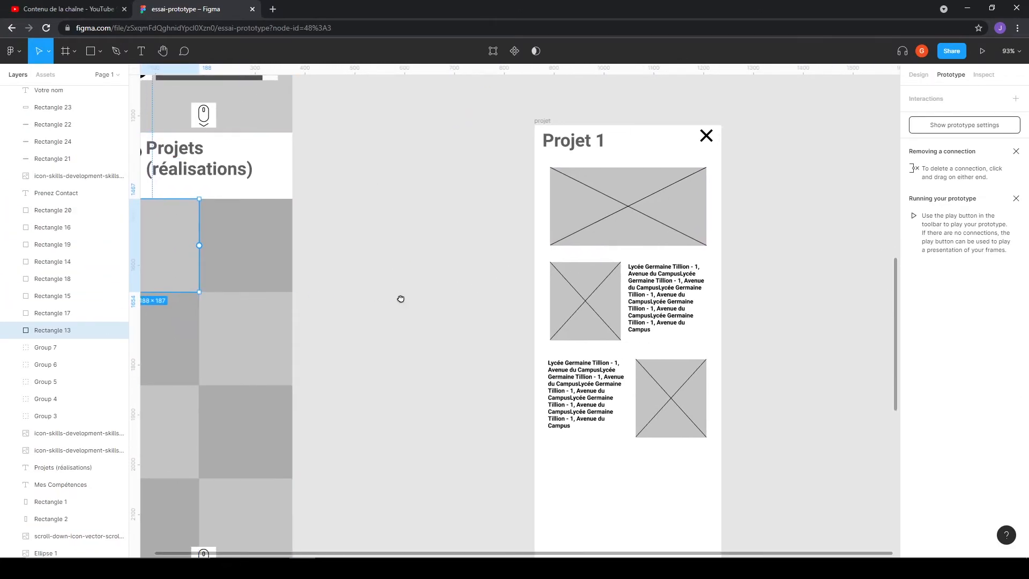
scroll(455, 246, up, 1)
scroll(456, 246, right, 1)
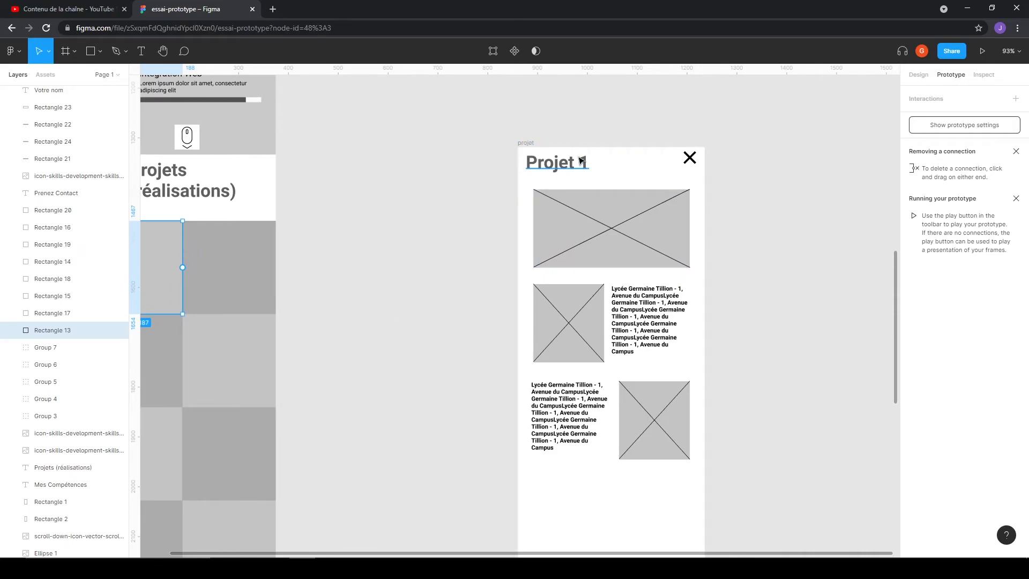
scroll(576, 188, down, 1)
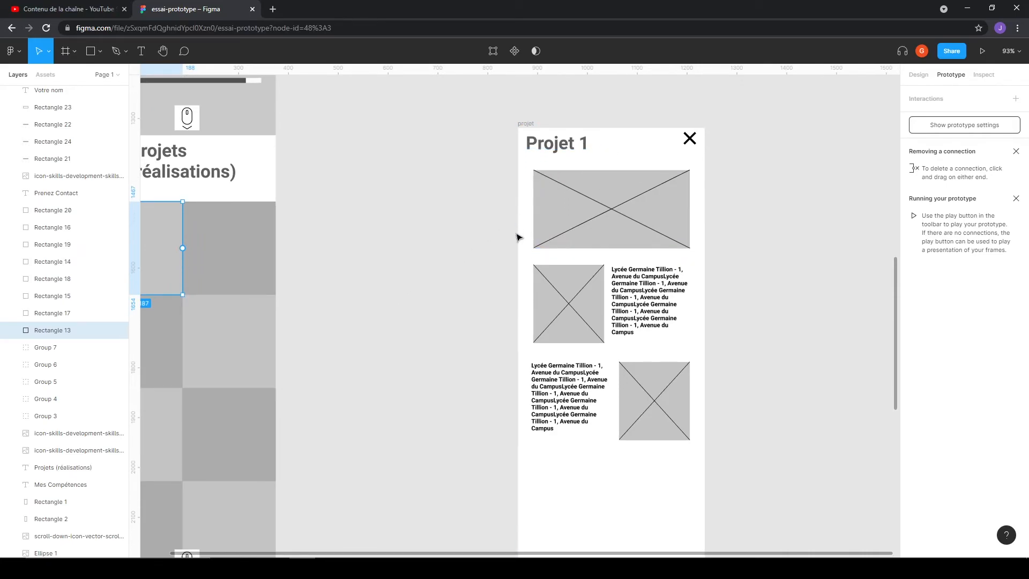
Shrink the projet frame to about 369 × 670 and check its design properties.
ctrl+scroll(515, 233, down, 5)
click(527, 184)
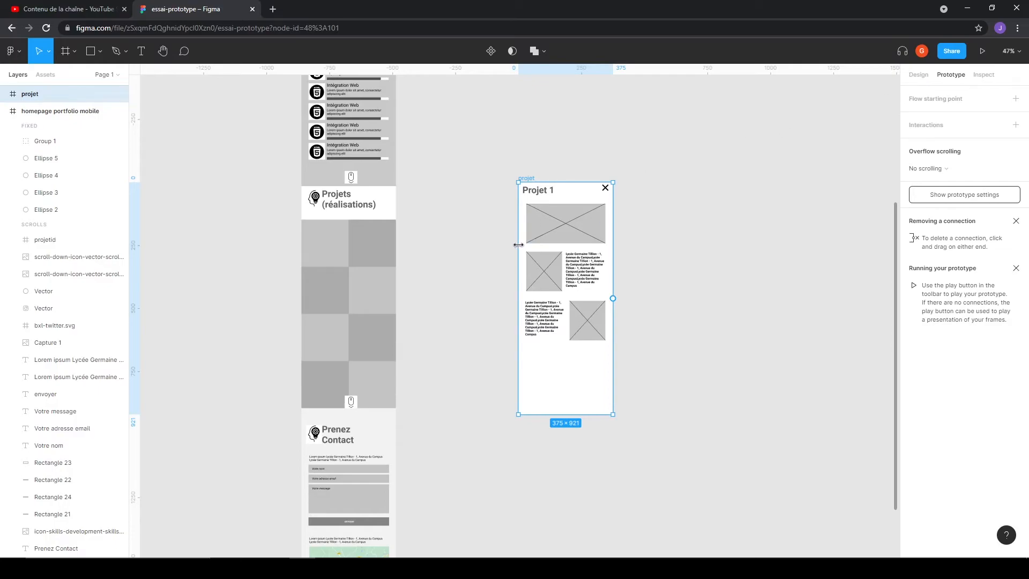
drag(580, 411, 584, 351)
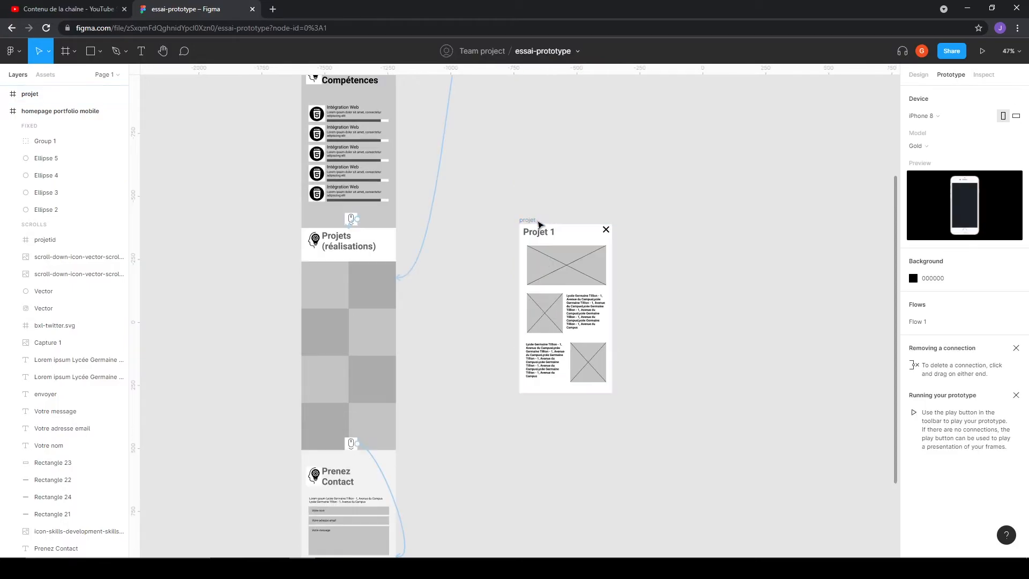
click(534, 220)
click(925, 75)
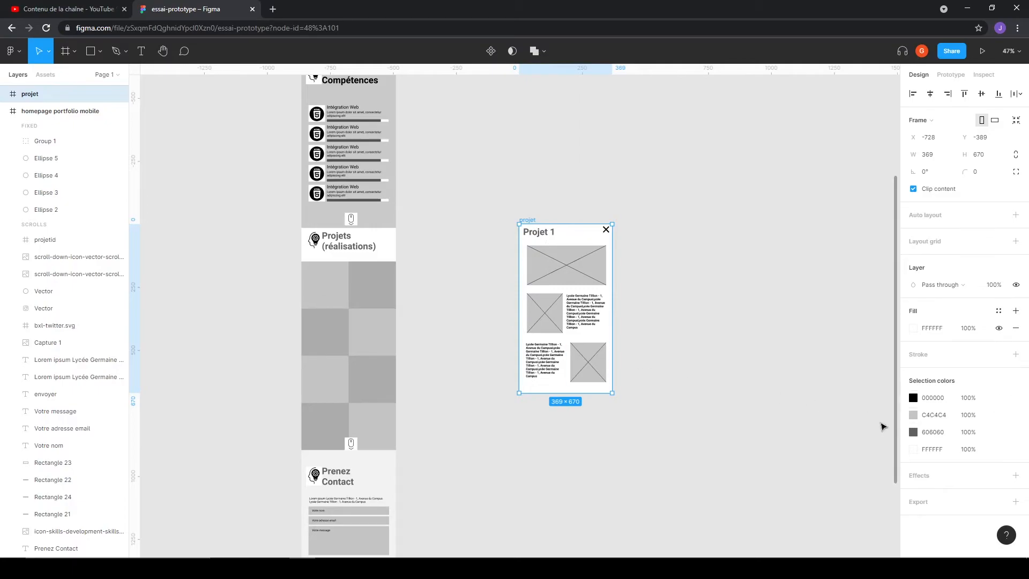
key(Escape)
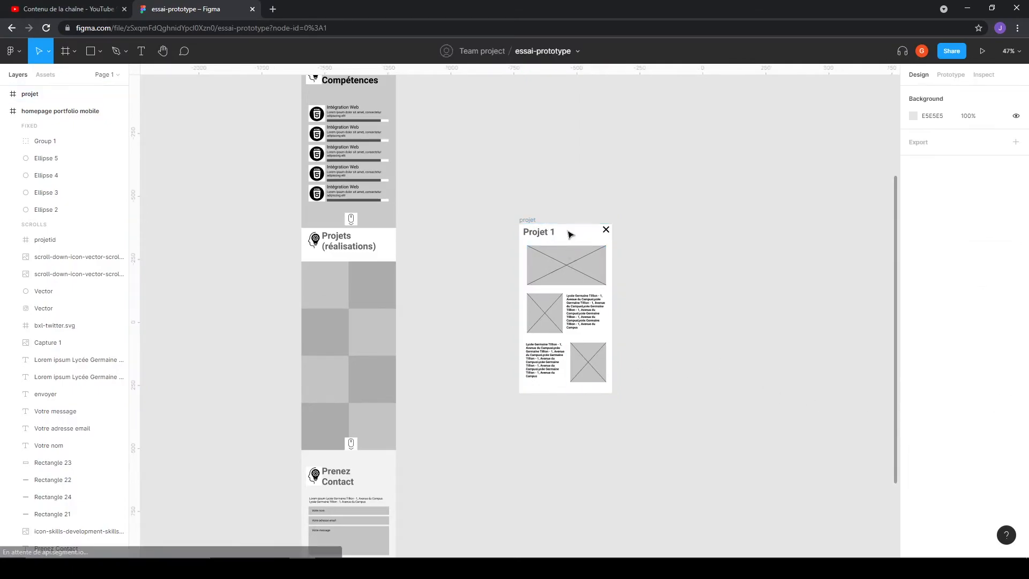
Fill the projet frame with blue 4BAAE0 at 50% opacity.
click(536, 220)
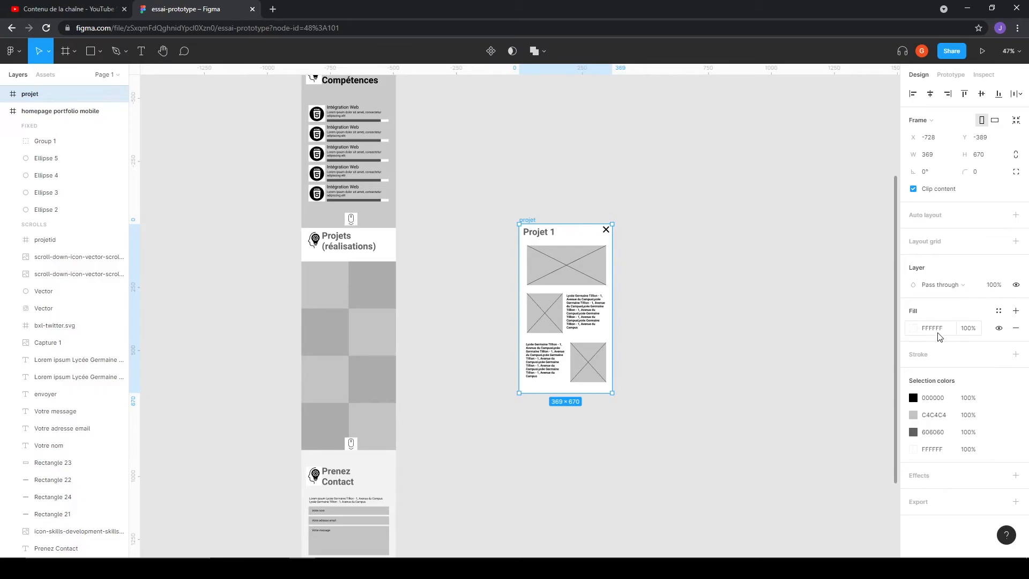
click(914, 329)
drag(819, 320, 858, 305)
drag(844, 435, 855, 434)
click(968, 329)
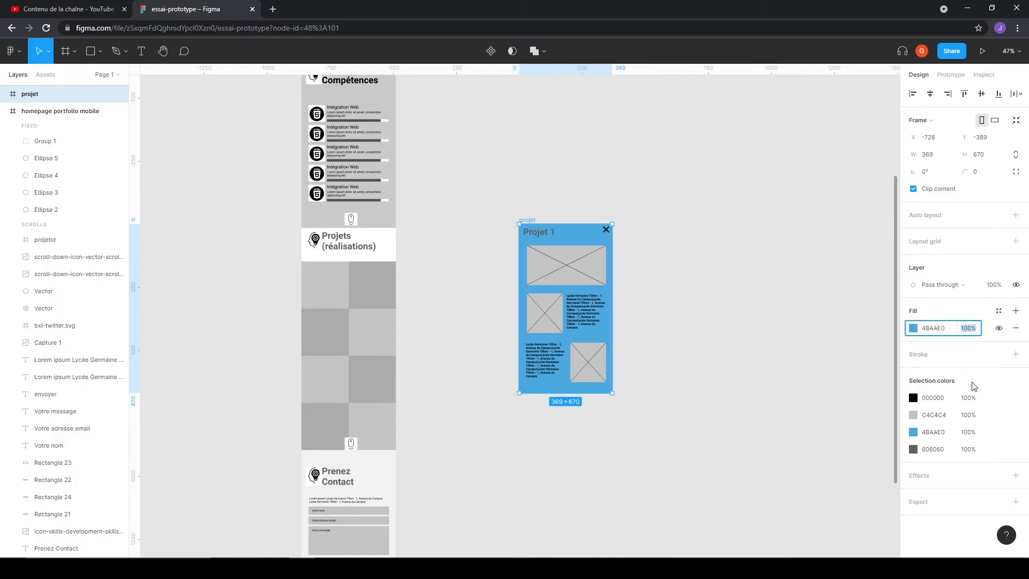
text(50)
key(Return)
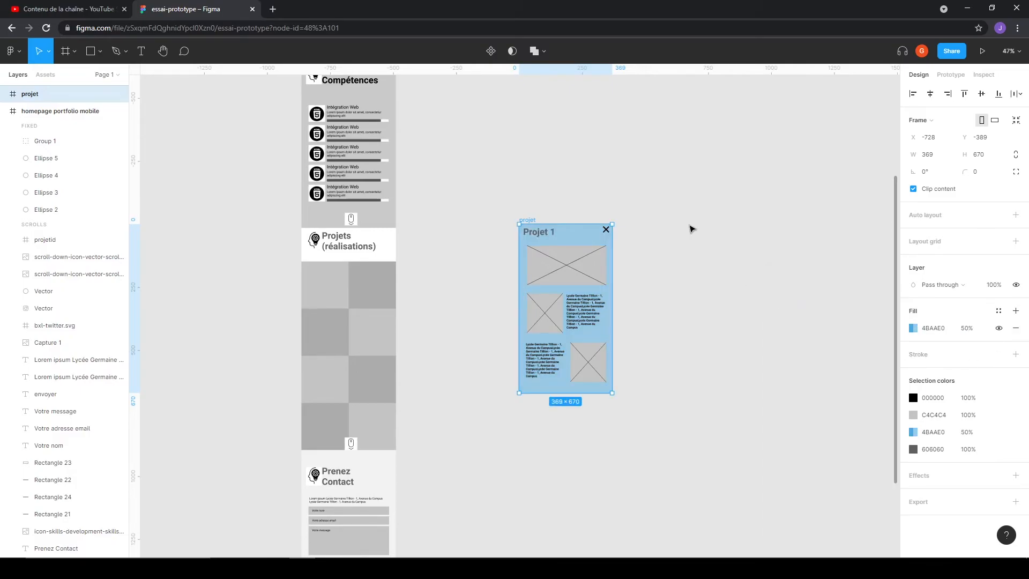
click(691, 229)
Link Rectangle 13, the first tile of the Projets grid, to the projet frame as an Open overlay interaction on tap.
scroll(684, 326, up, 4)
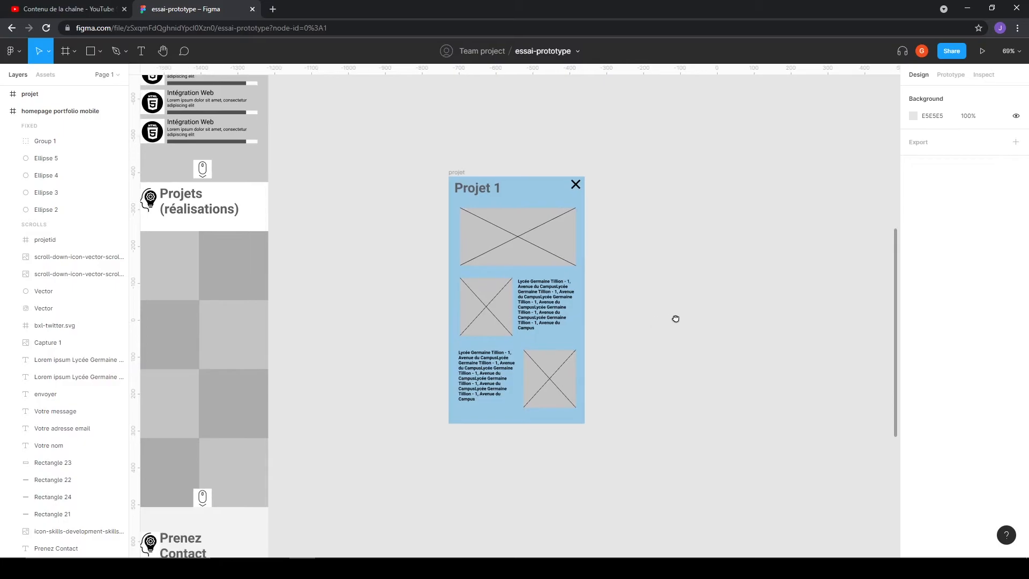
drag(543, 323, 729, 287)
click(360, 234)
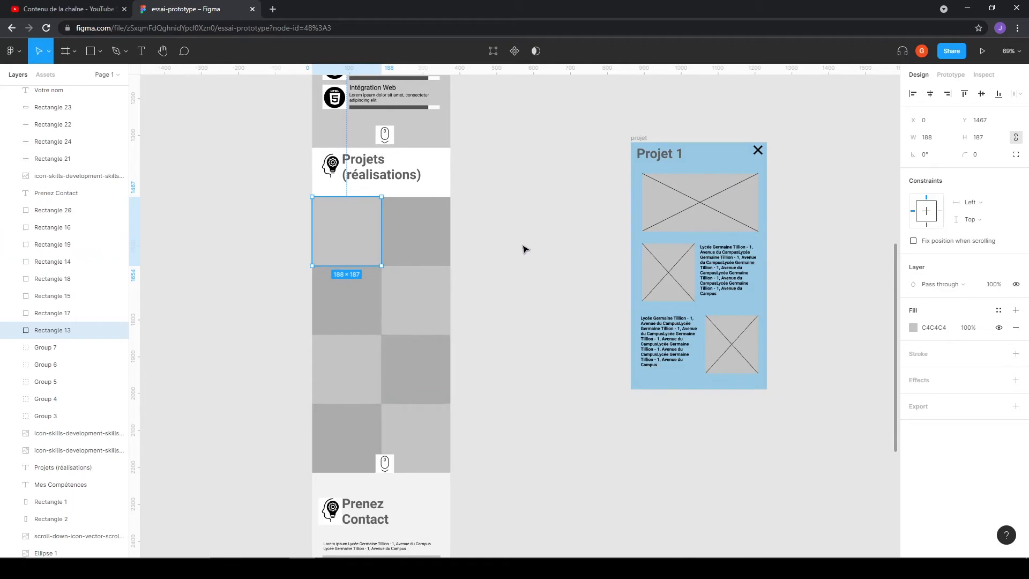
click(958, 76)
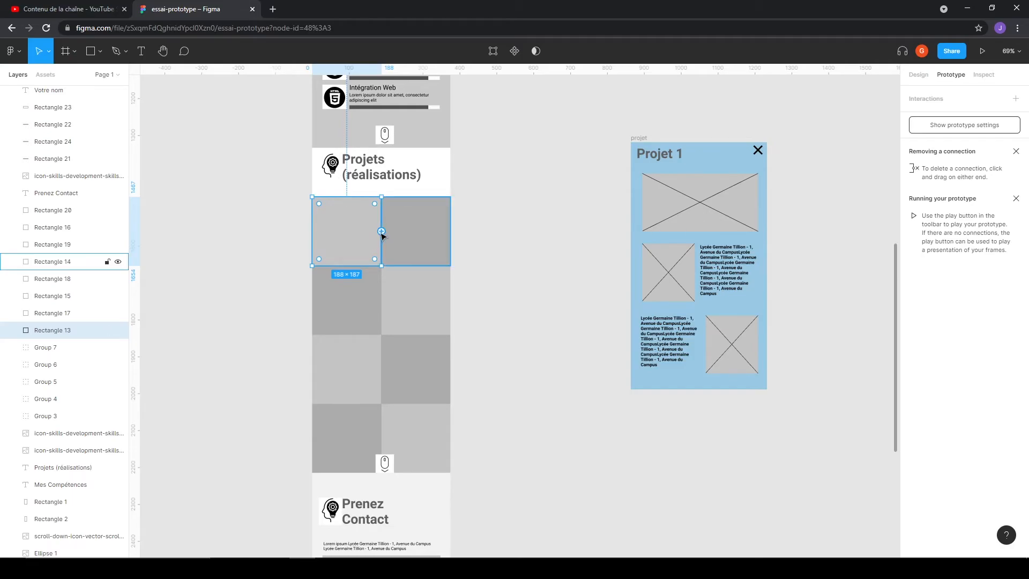
drag(382, 232, 394, 237)
drag(458, 237, 634, 226)
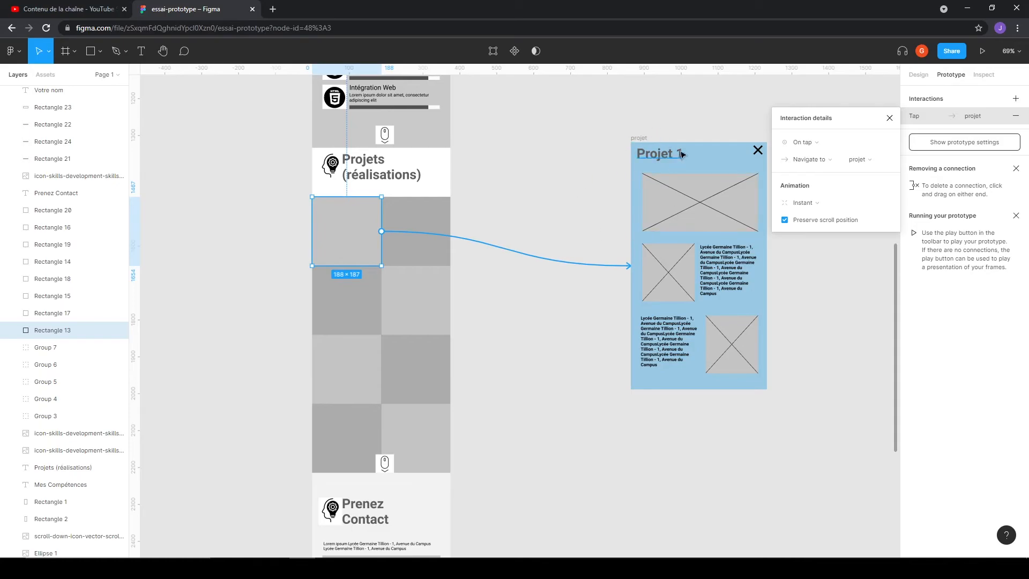
click(825, 160)
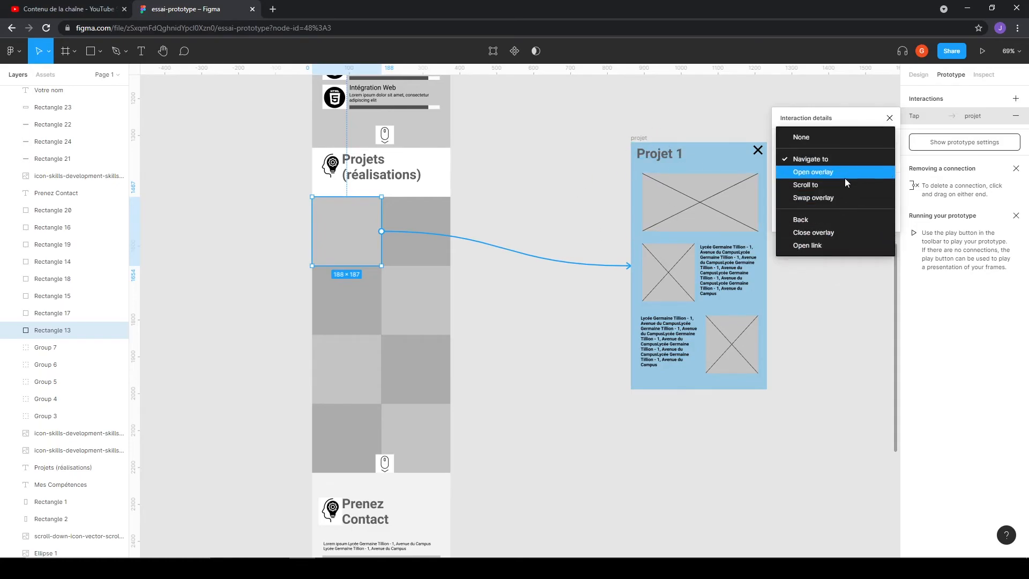
click(812, 172)
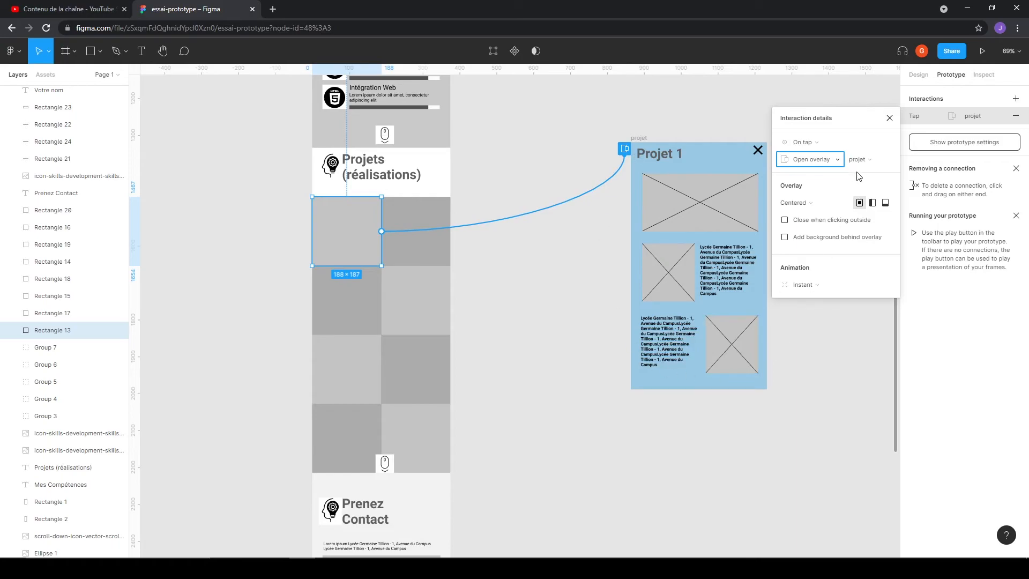
Keep the projet overlay Centered, make it close when clicking outside, and add a background behind it.
click(808, 204)
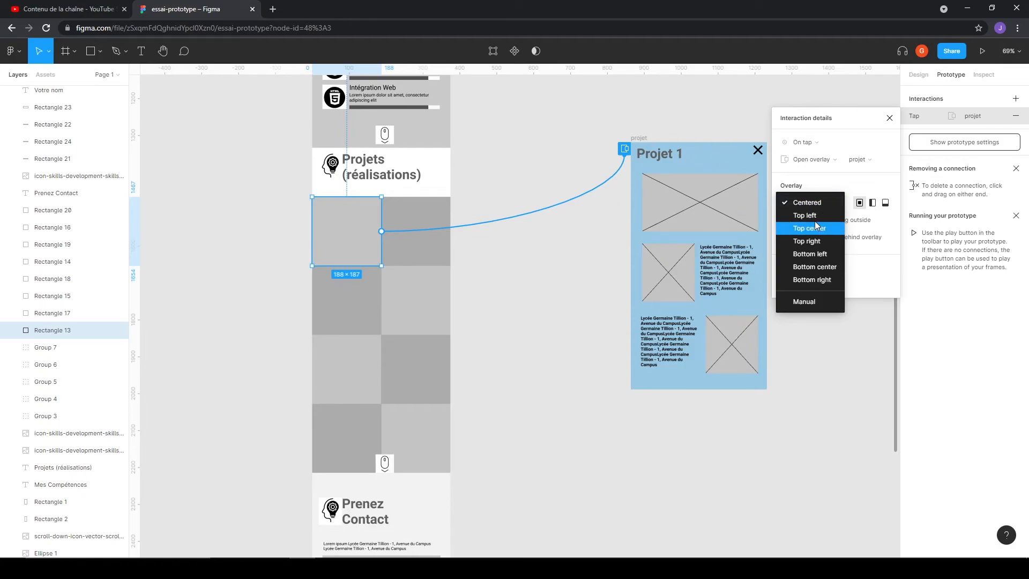
click(804, 203)
click(809, 204)
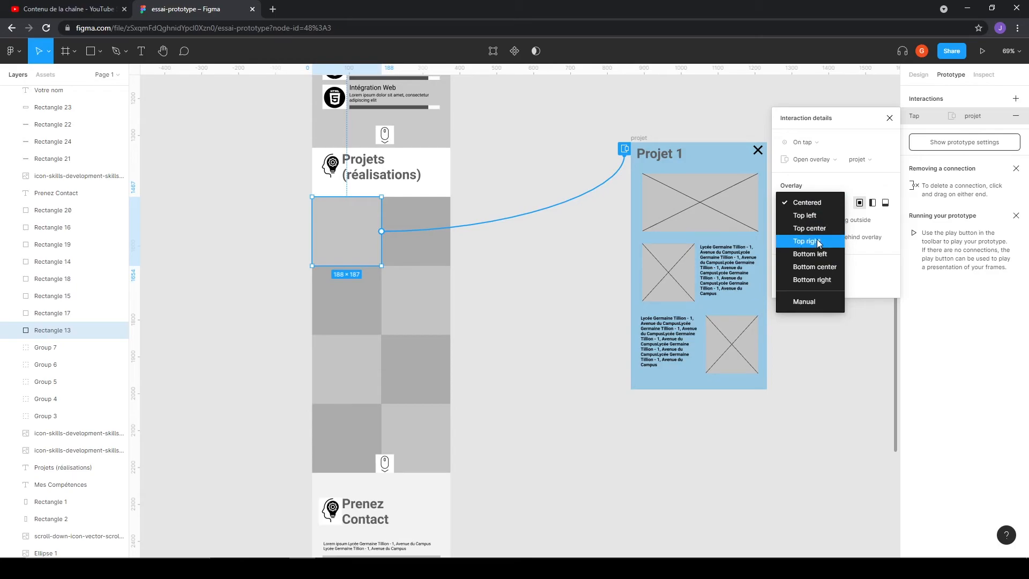
click(884, 249)
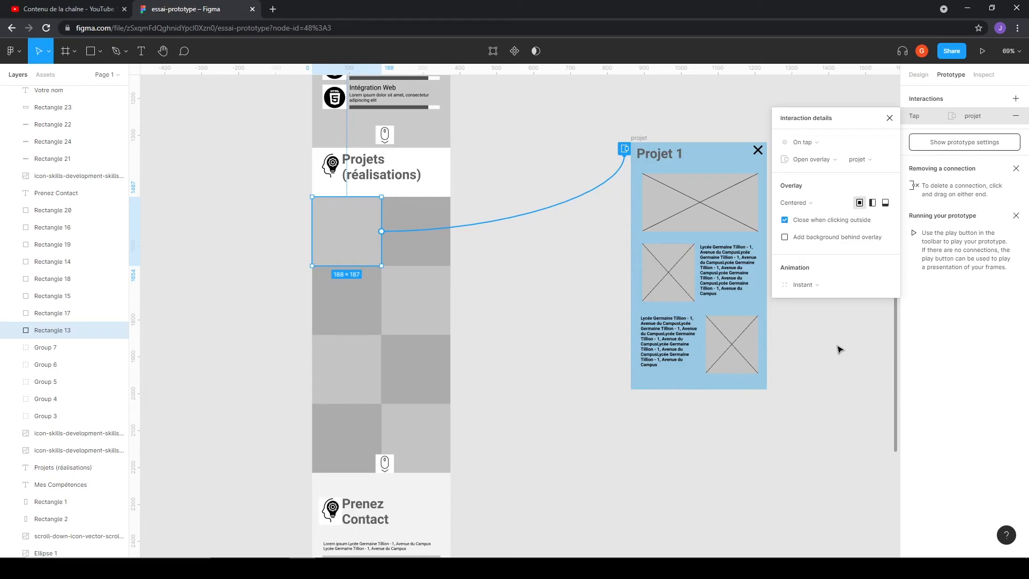
click(784, 237)
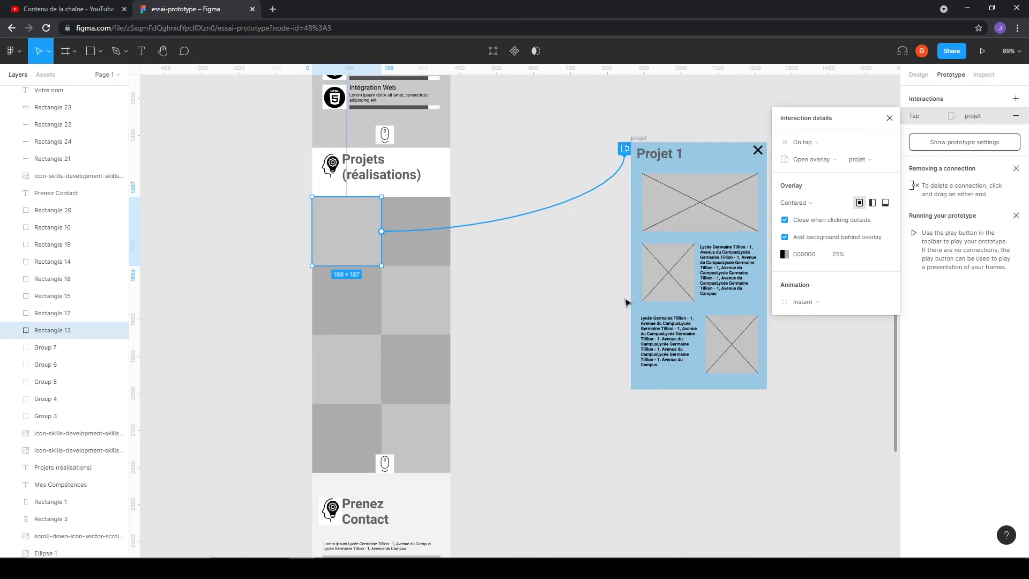
Remove the background behind the projet overlay and set its opening animation to Dissolve.
click(785, 238)
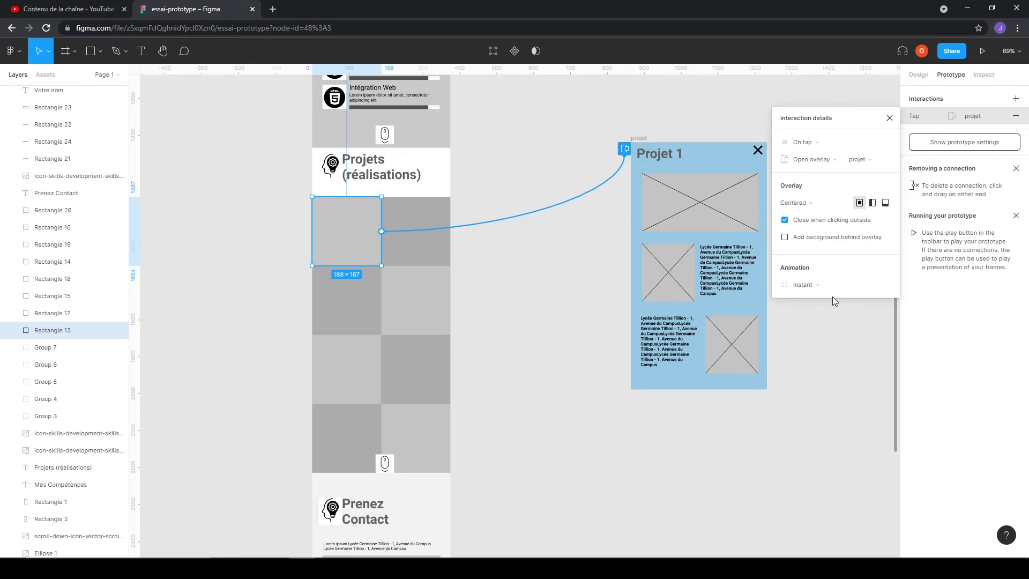
click(816, 286)
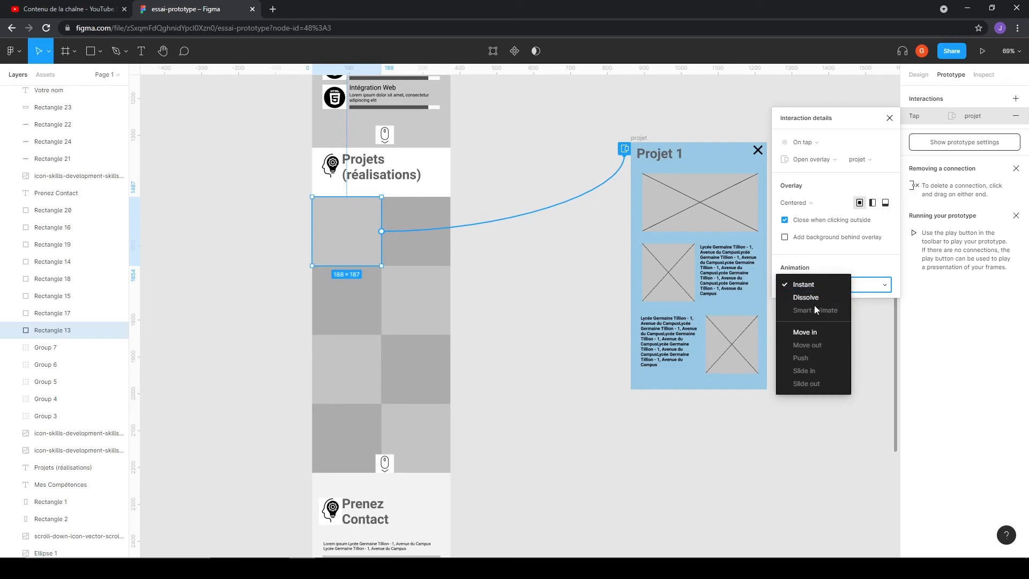
click(815, 296)
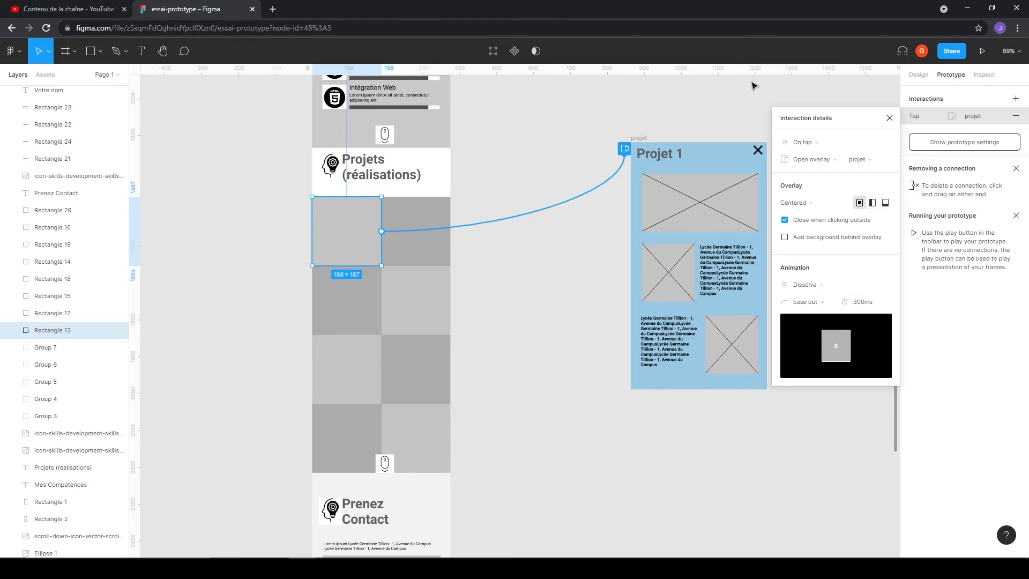
click(423, 183)
Preview the prototype, open the project overlay from the first Projets tile, and close the preview.
click(982, 51)
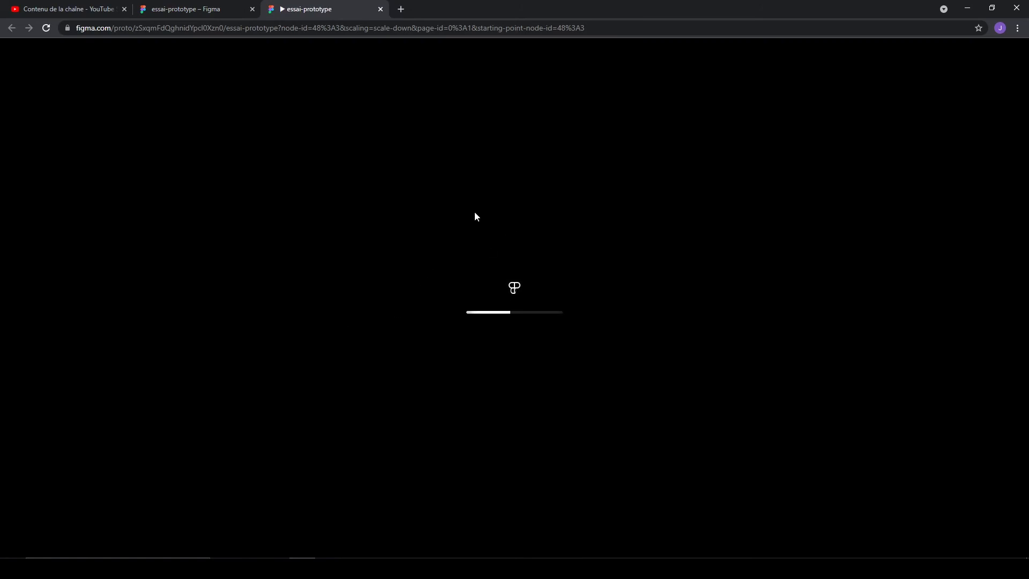
scroll(475, 215, down, 5)
scroll(473, 215, down, 10)
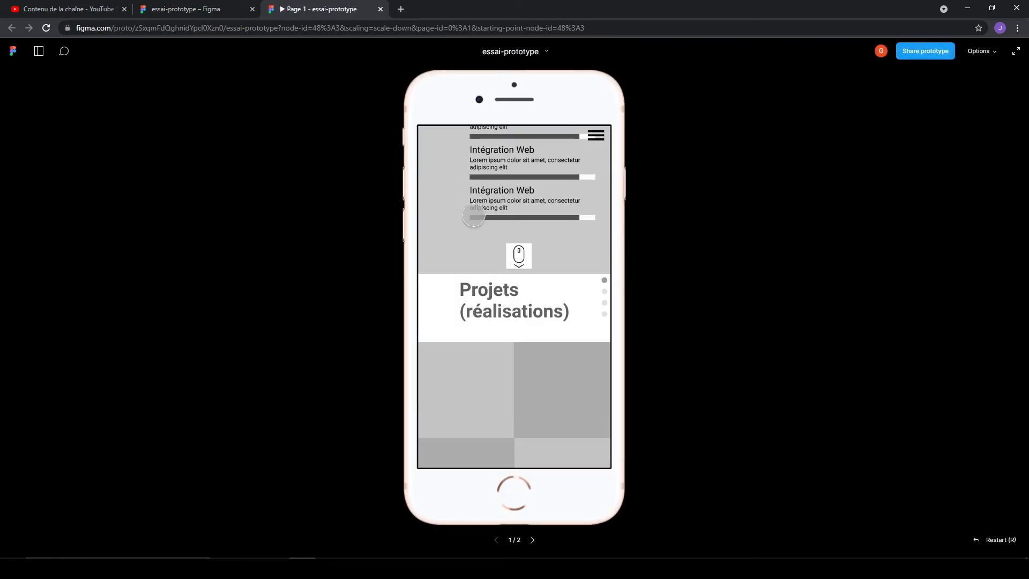
scroll(473, 214, up, 5)
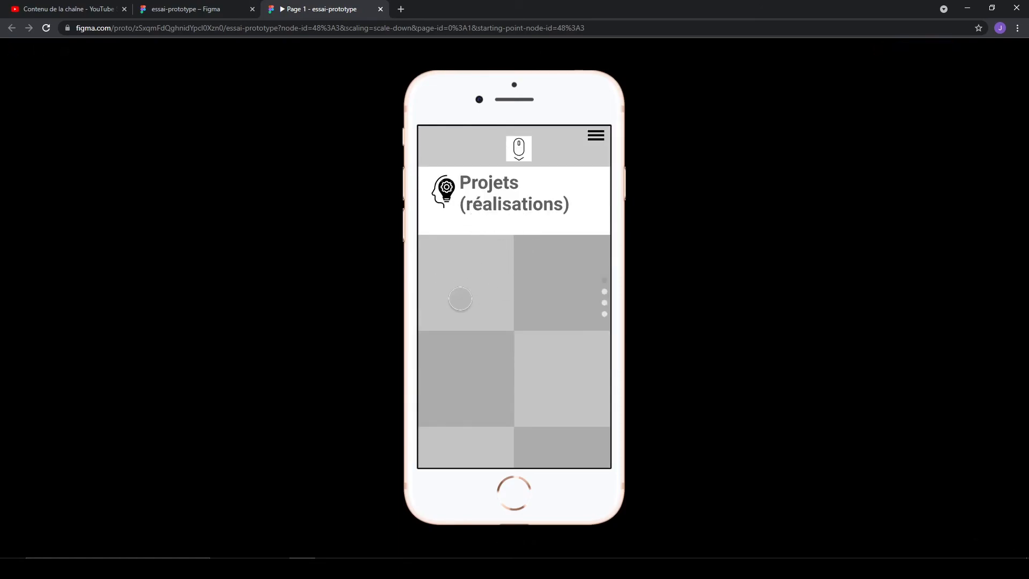
click(467, 275)
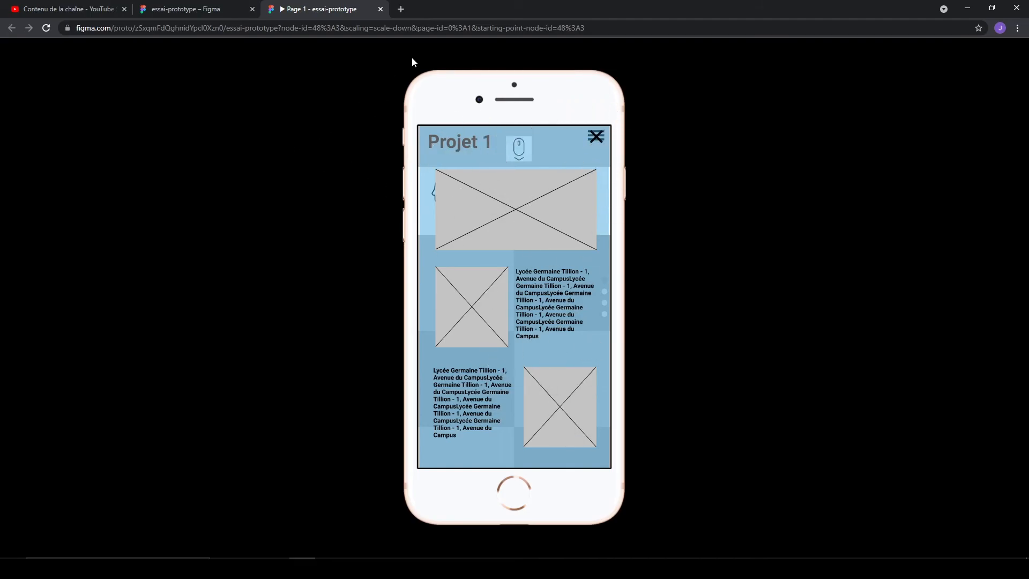
click(381, 9)
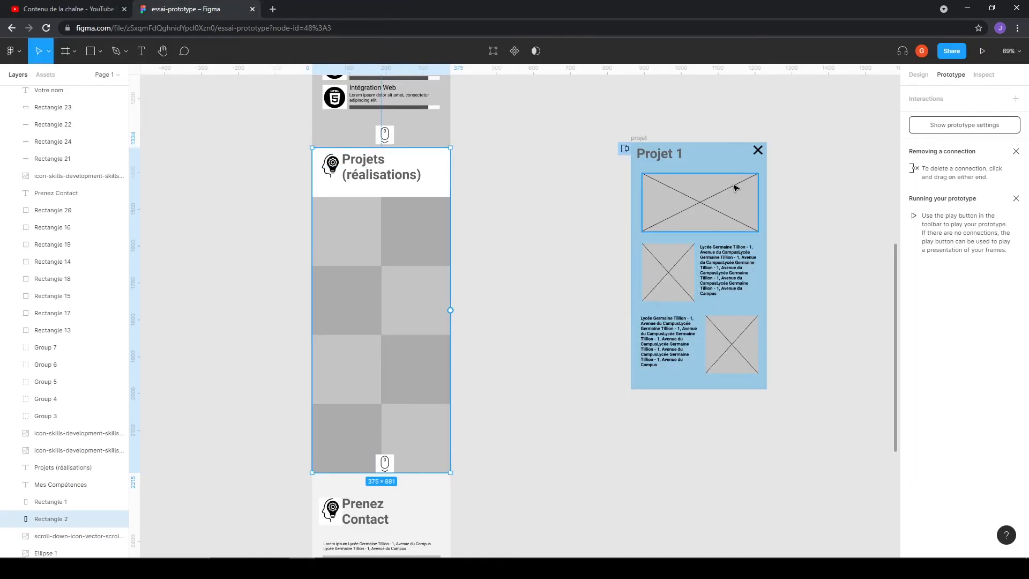
Give the cross icon in the projet frame an On tap interaction with the Close overlay action.
click(761, 155)
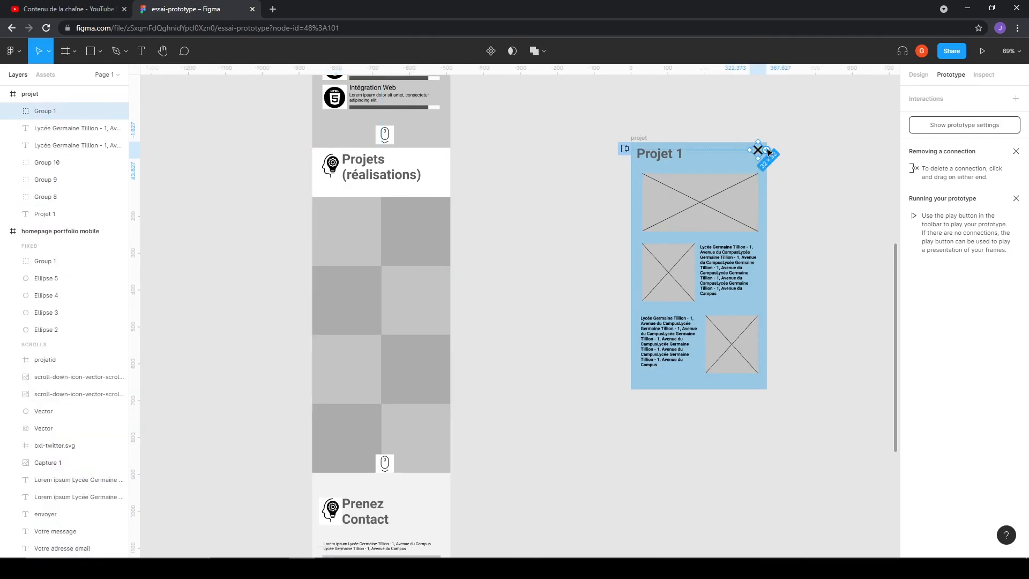
drag(769, 155, 416, 244)
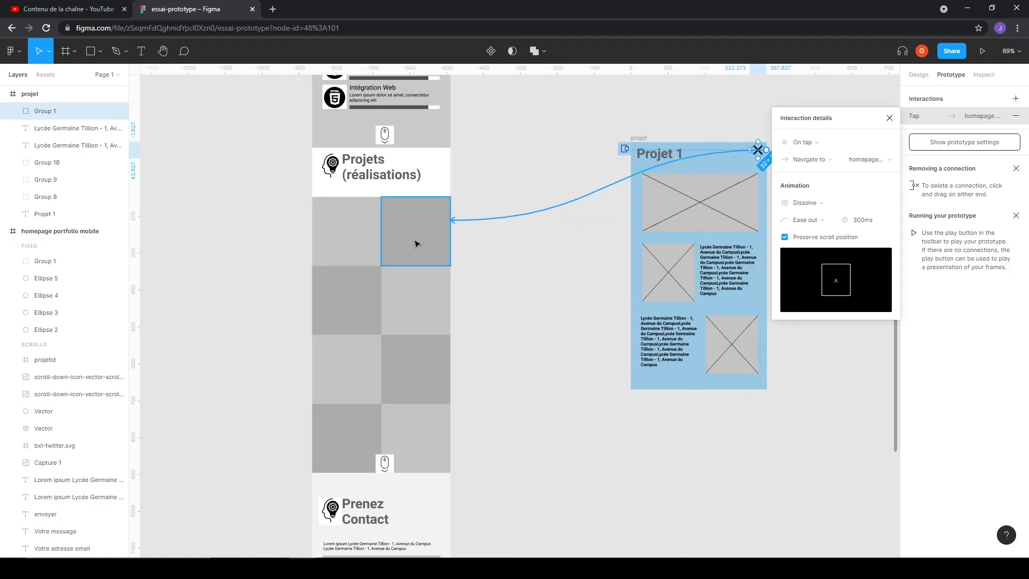
click(823, 160)
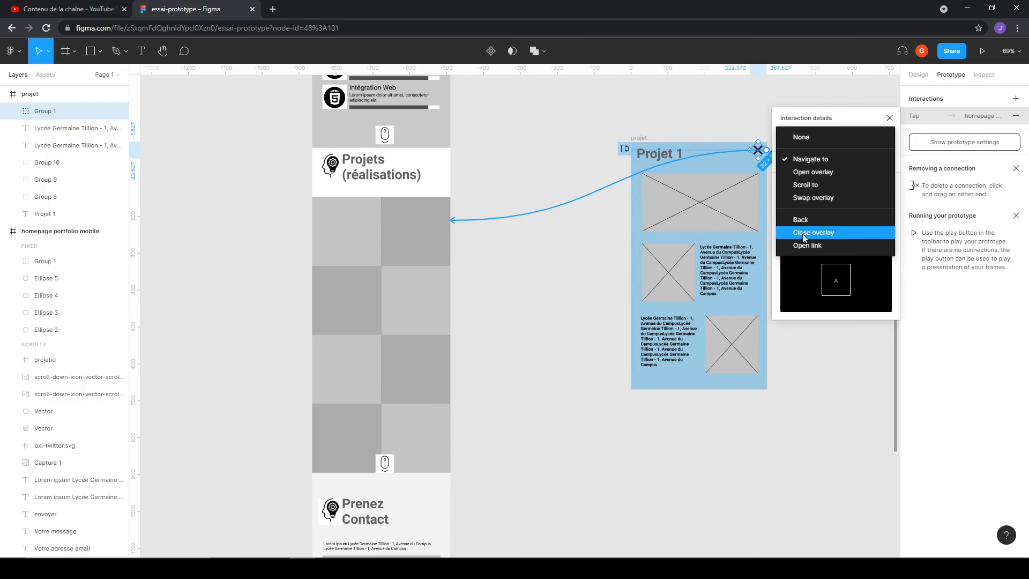
click(825, 233)
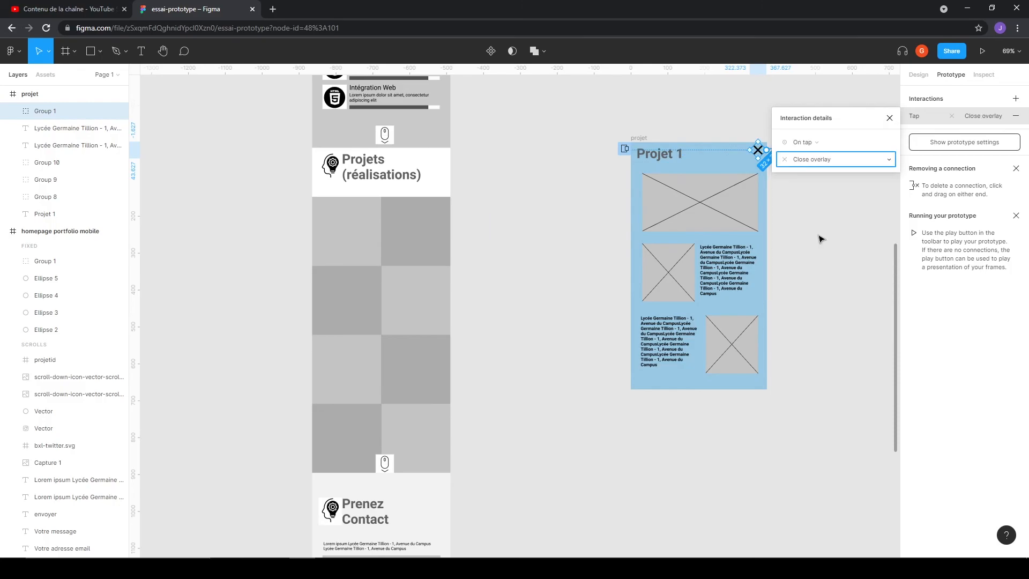
click(821, 239)
Preview the prototype, open the project overlay from the first Projets tile, dismiss it with its cross, and close the preview.
click(982, 51)
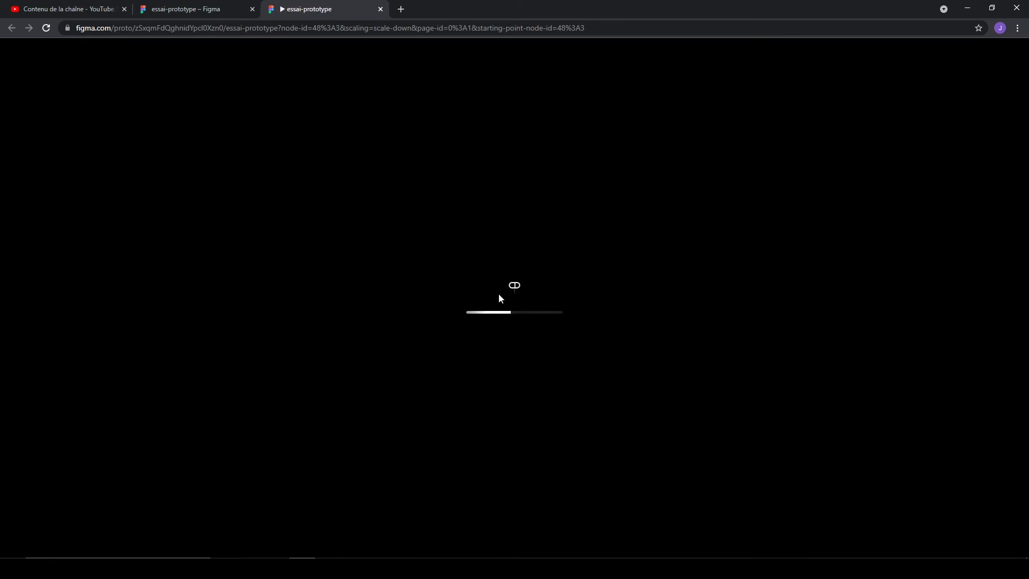
scroll(472, 246, down, 7)
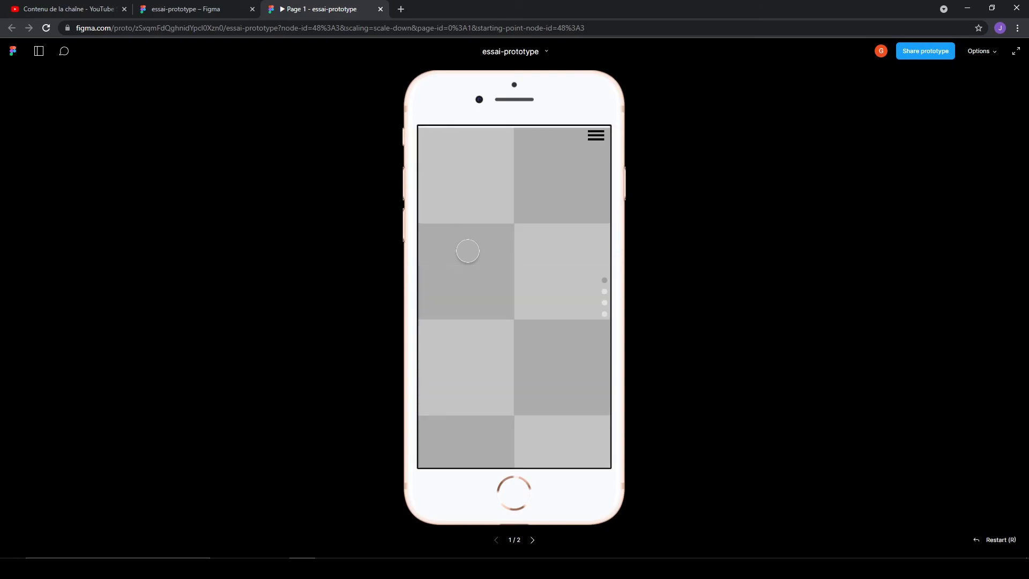
scroll(439, 258, up, 2)
click(469, 284)
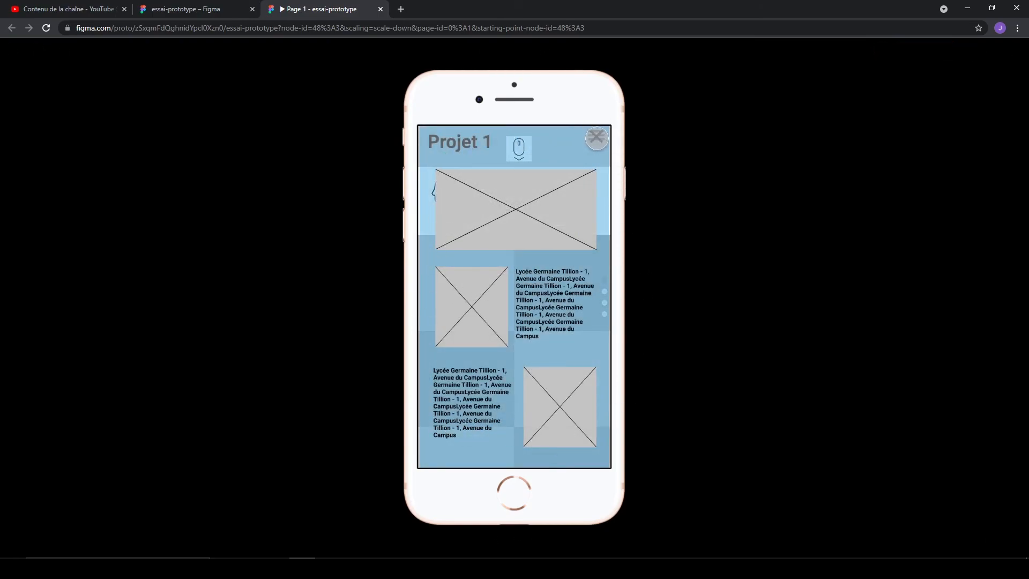
click(596, 138)
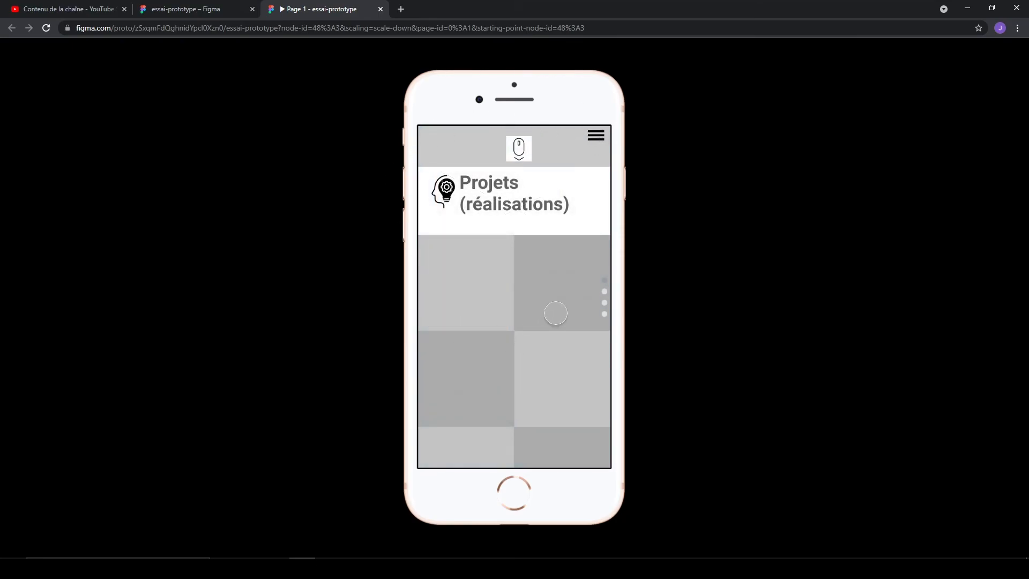
scroll(556, 313, down, 5)
scroll(556, 313, up, 5)
click(381, 9)
Add an On tap interaction to the Twitter icon at the bottom of the Prenez Contact section.
scroll(563, 290, down, 4)
click(564, 289)
scroll(563, 289, down, 3)
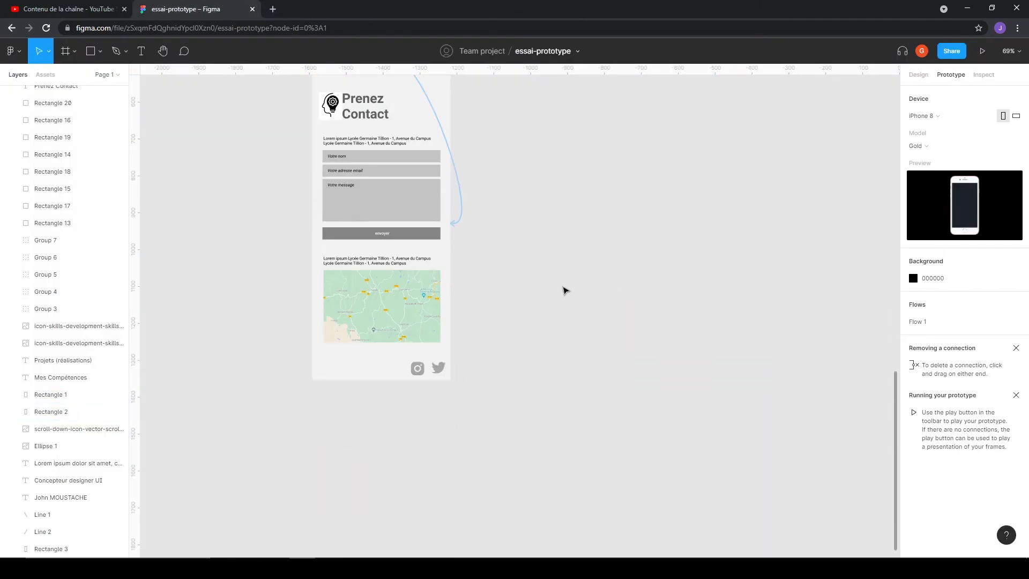
scroll(619, 315, up, 3)
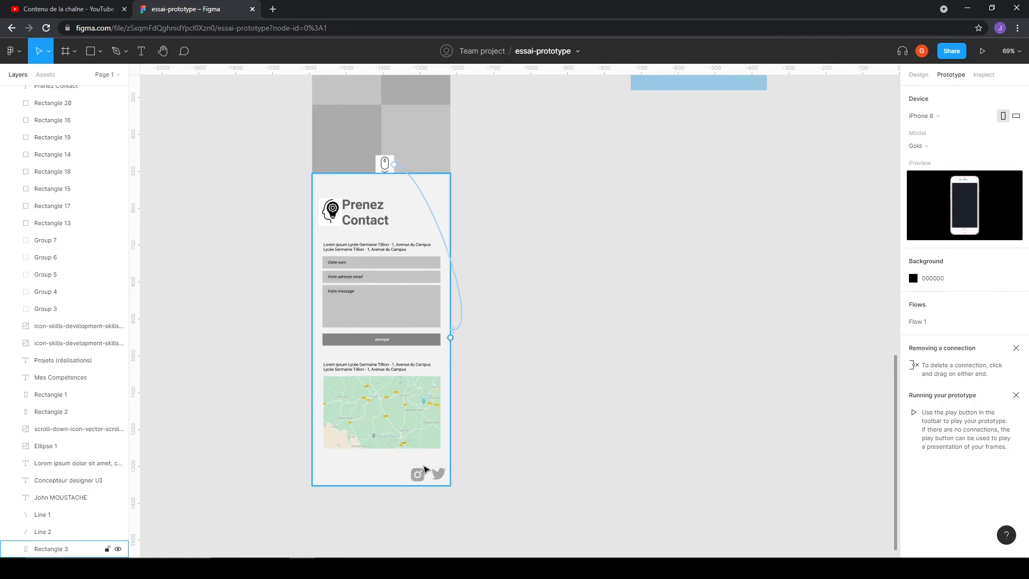
click(436, 477)
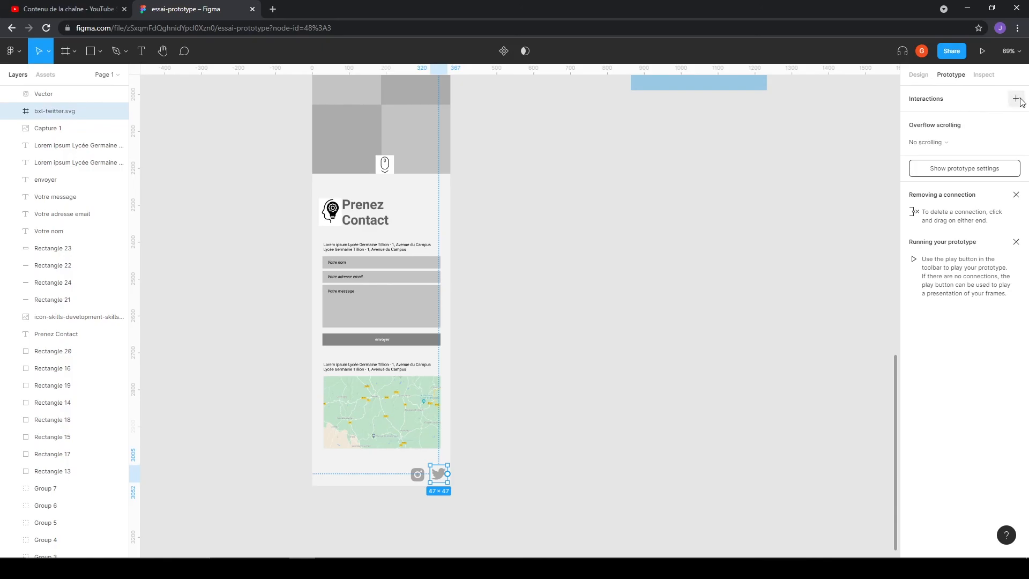
click(936, 103)
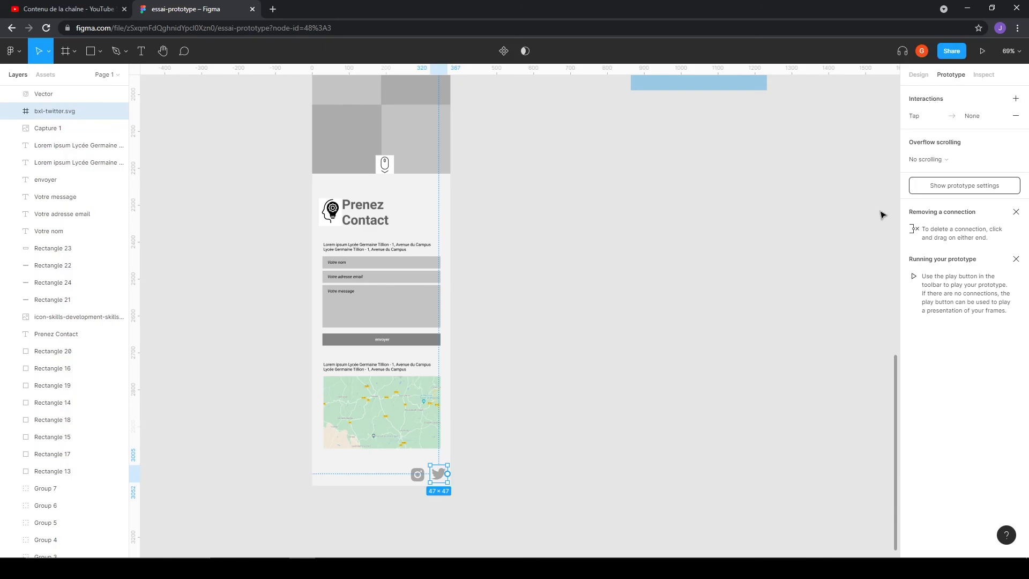
click(931, 118)
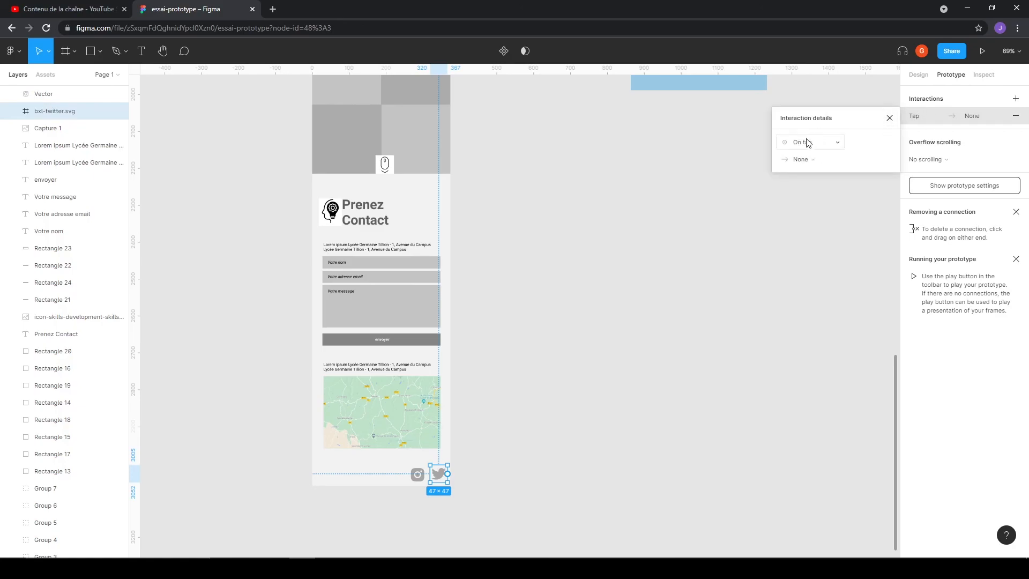
click(813, 159)
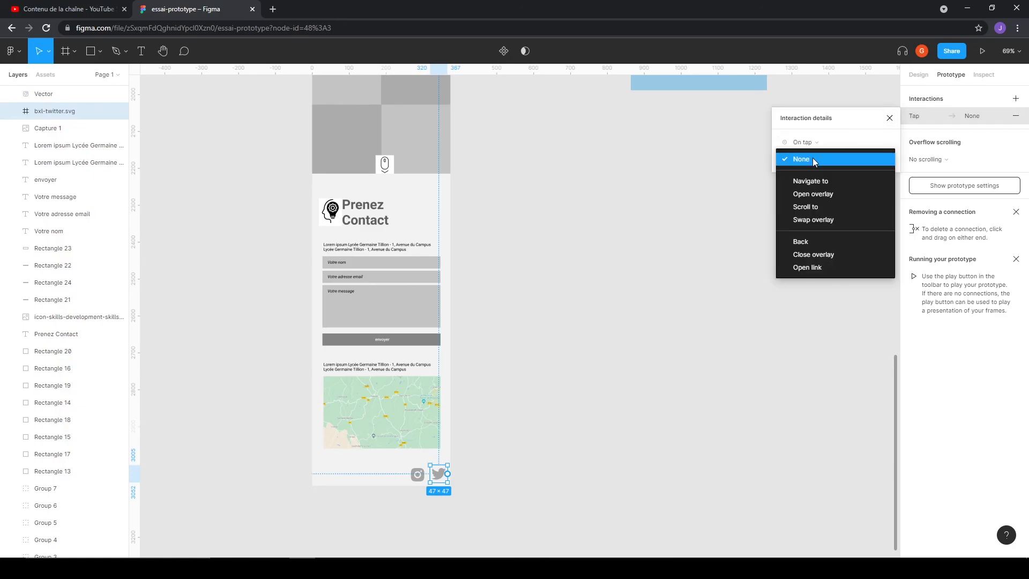
click(819, 267)
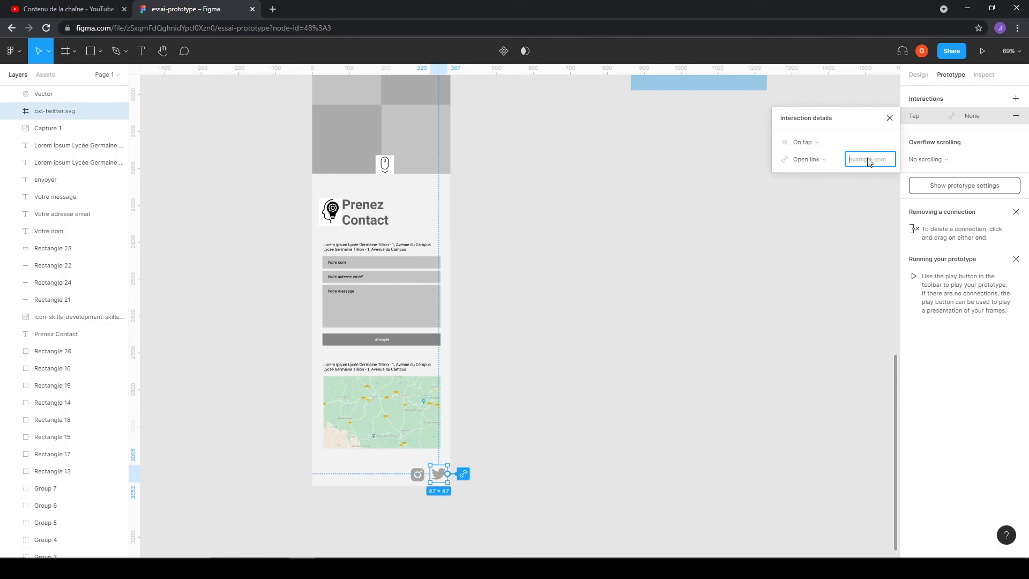
text(h)
text(ttps://twitter.com)
click(798, 169)
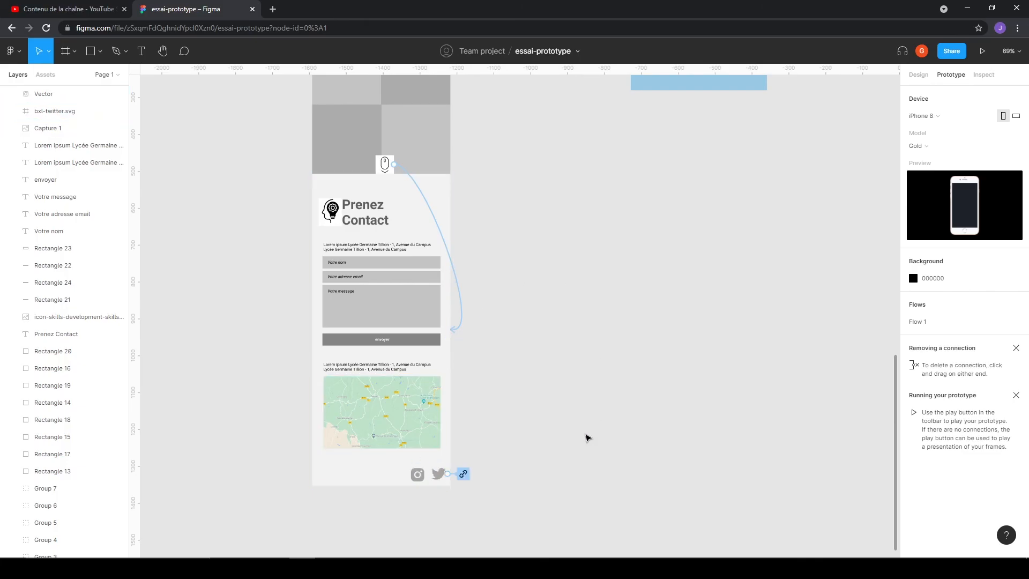
scroll(644, 359, up, 10)
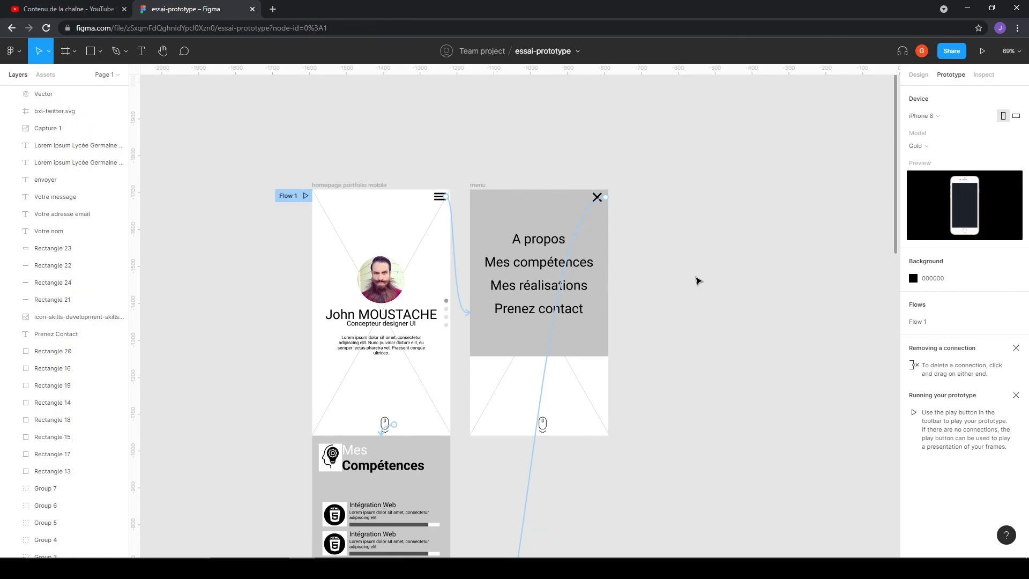